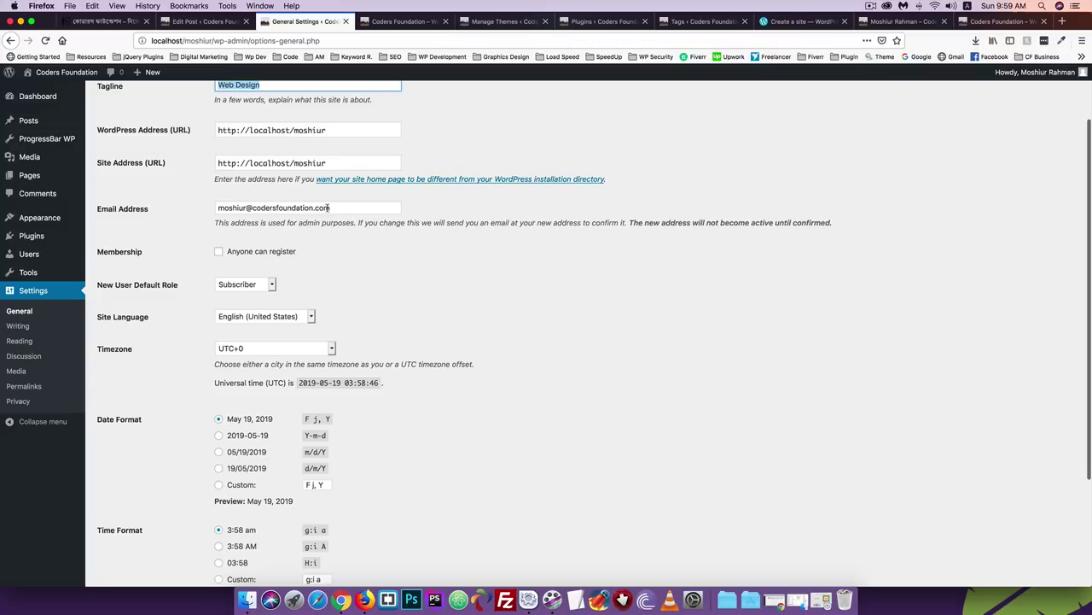
drag(339, 208, 189, 209)
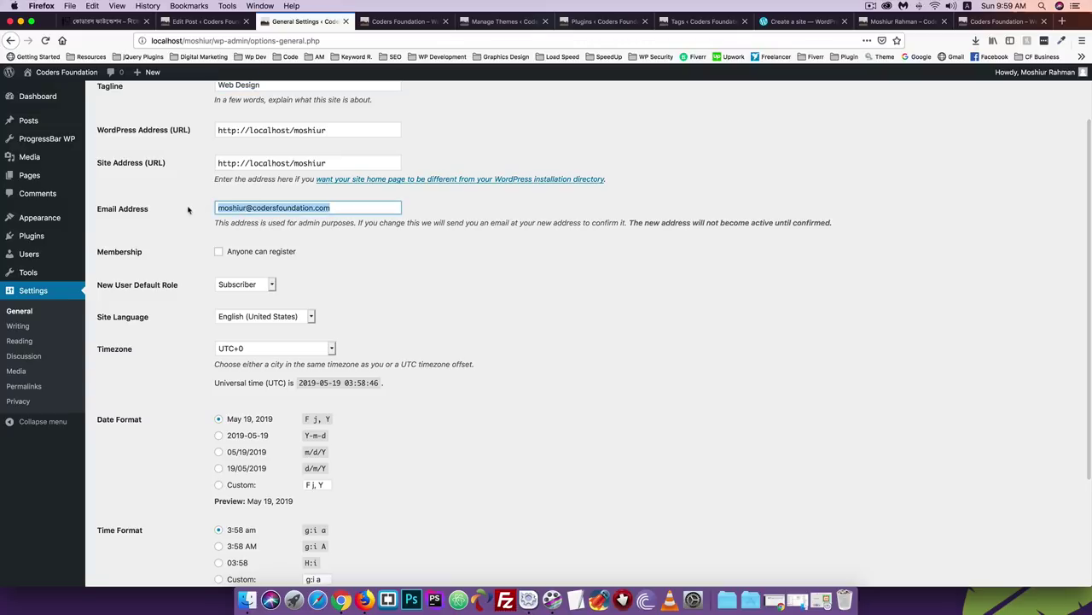
click(190, 262)
scroll(121, 252, down, 1)
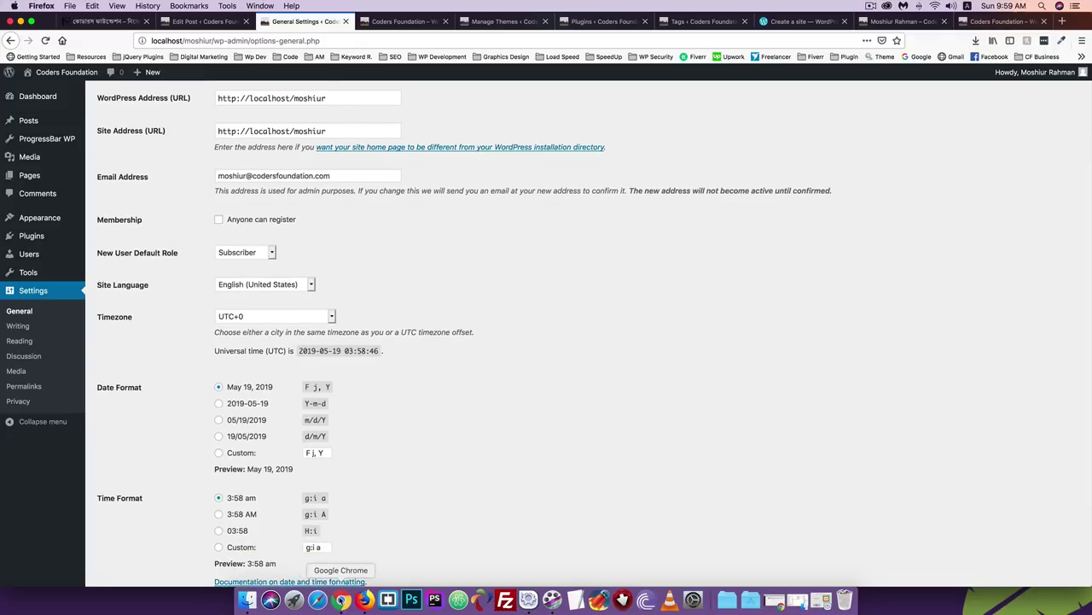
Switch to Chrome, close the Author page, and log the current subscriber out of the WordPress admin
click(341, 600)
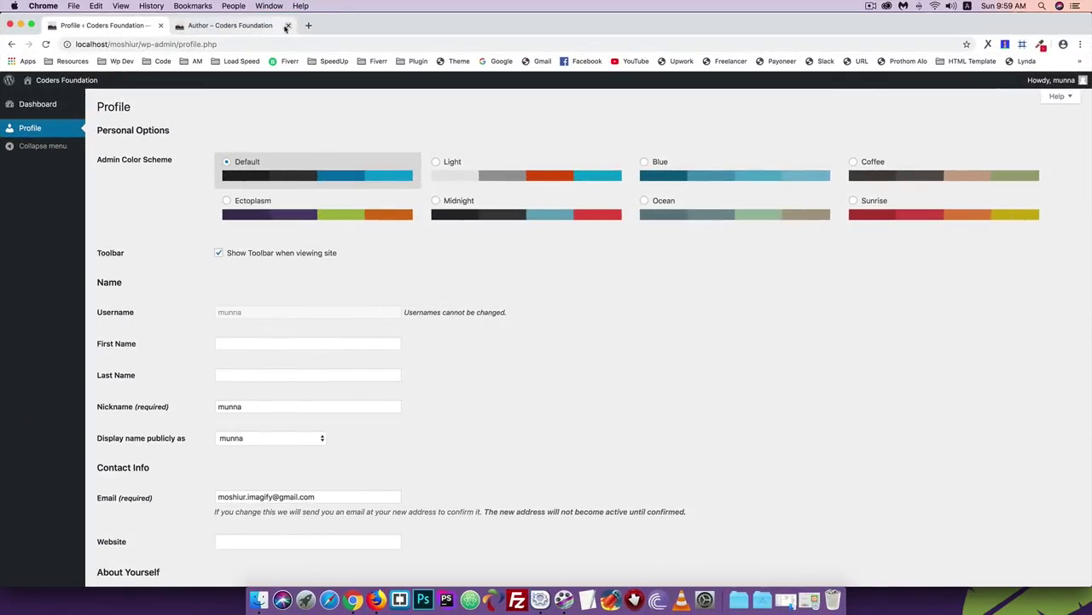
mouse_move(1058, 79)
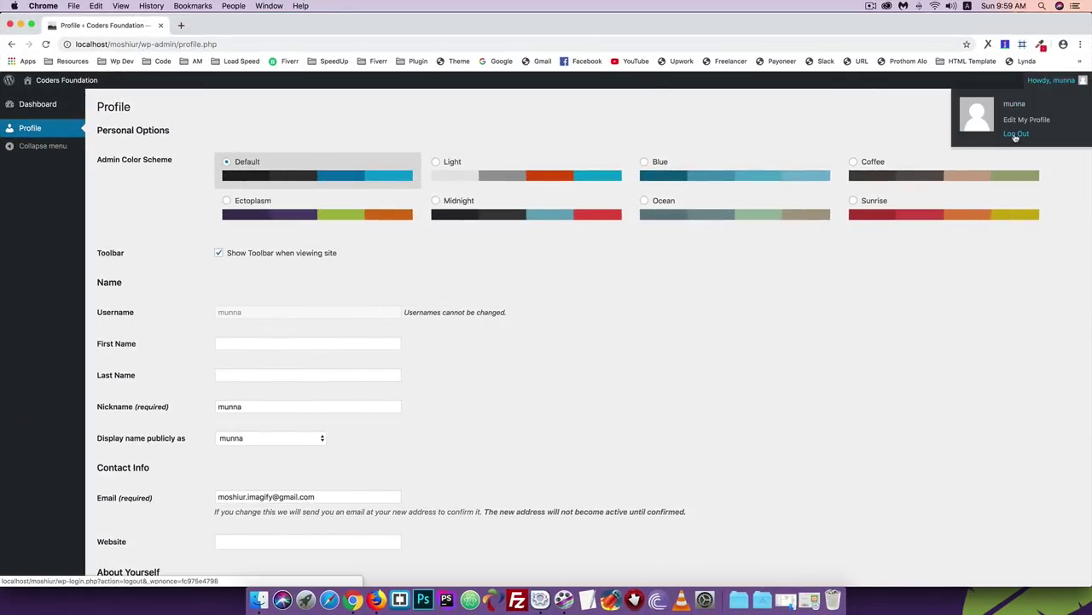
click(1014, 138)
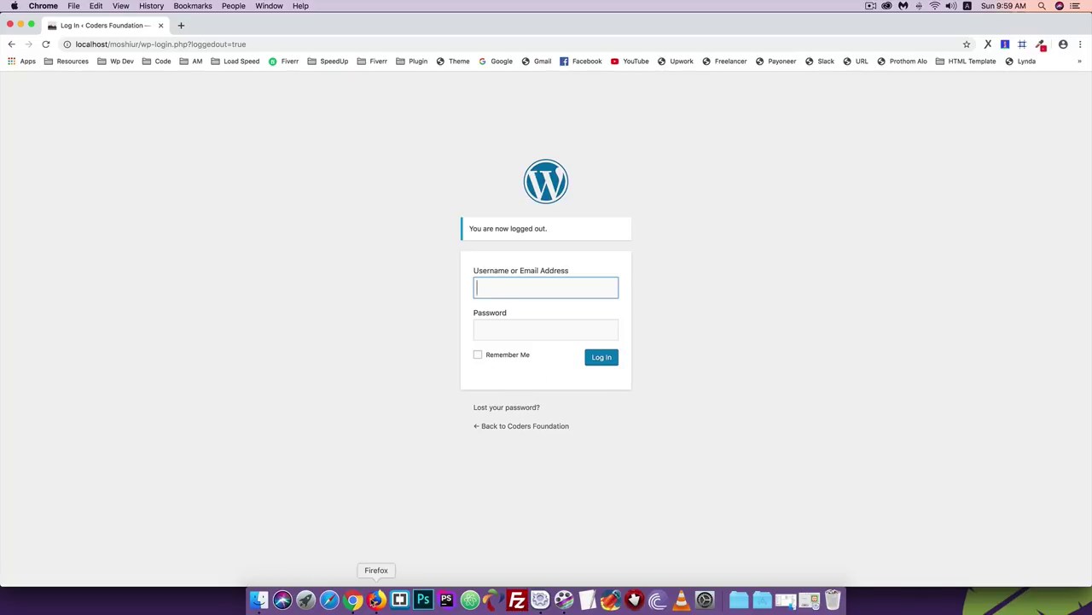
Back in Firefox, allow anyone to register with Subscriber as the new user default role, and save the general settings
click(376, 600)
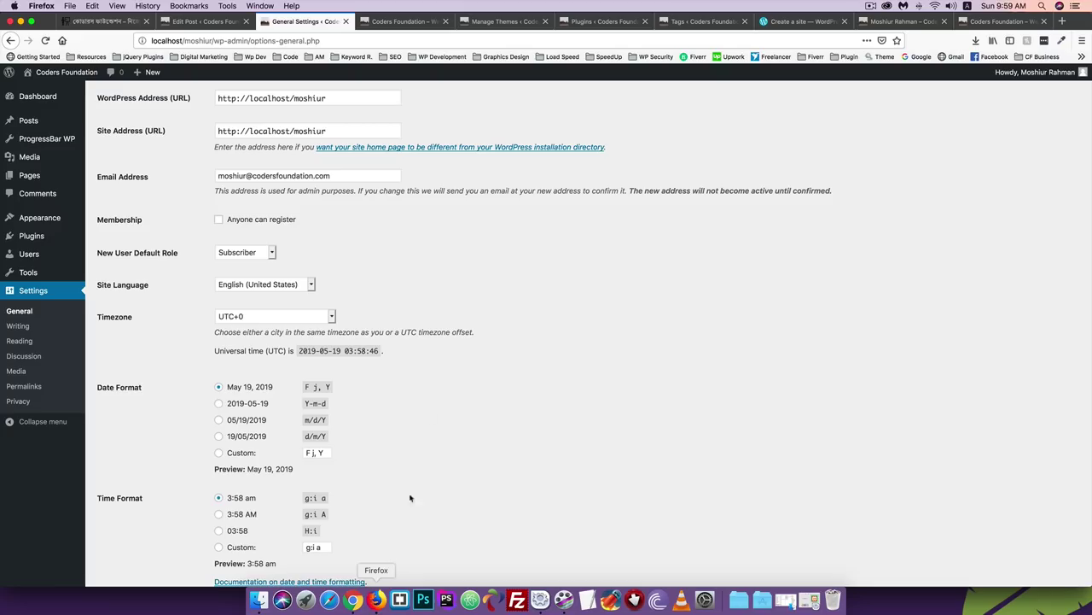
click(219, 220)
click(239, 252)
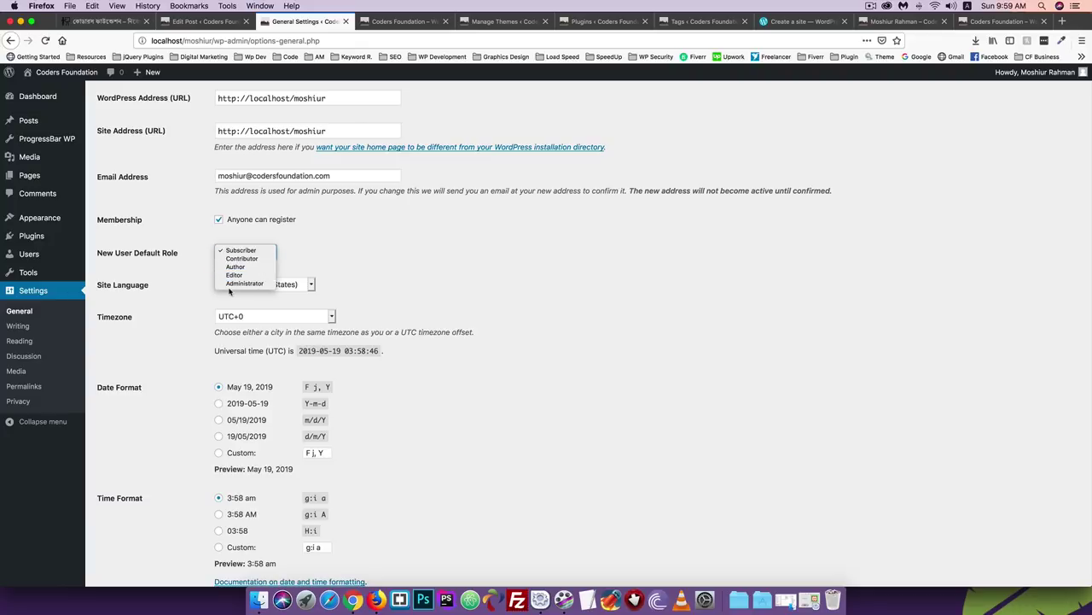
click(237, 251)
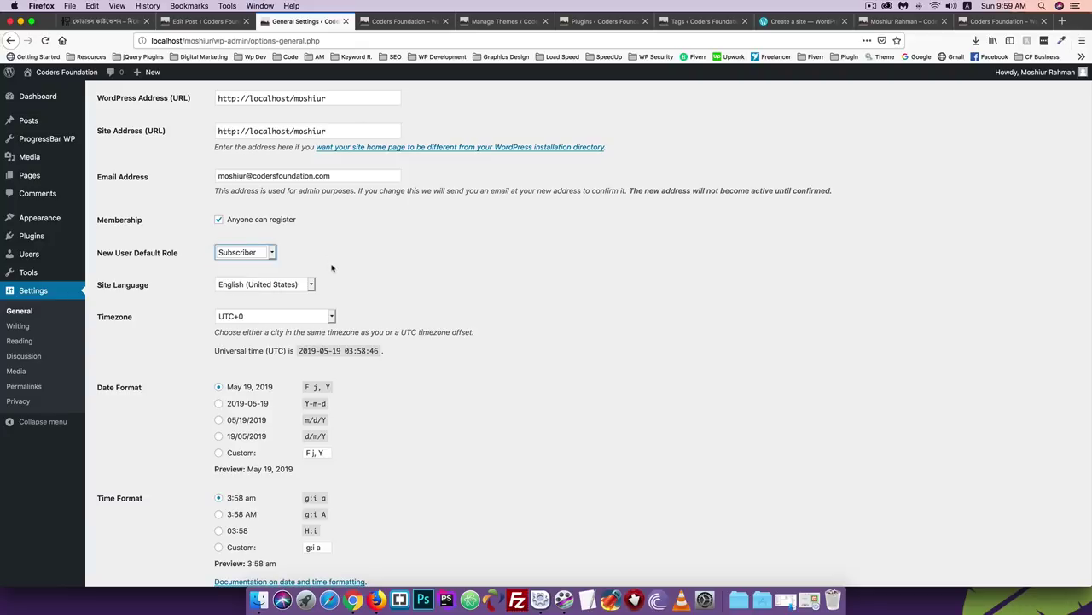
scroll(333, 270, down, 1)
scroll(333, 270, down, 2)
click(141, 531)
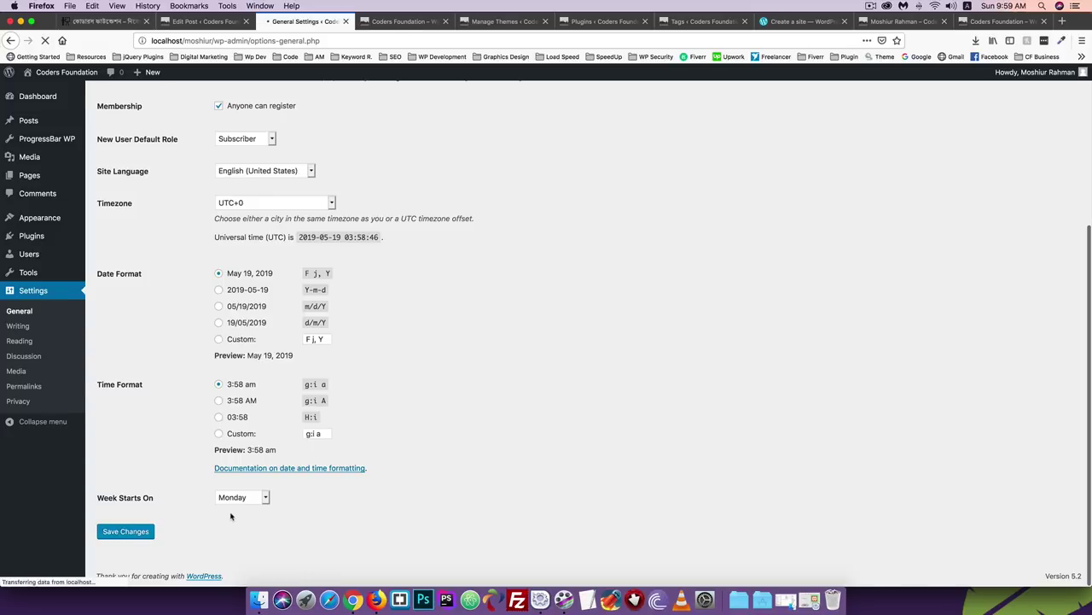
Switch to Chrome, reload the login page, and open the site's registration form to examine its username and email fields
click(353, 600)
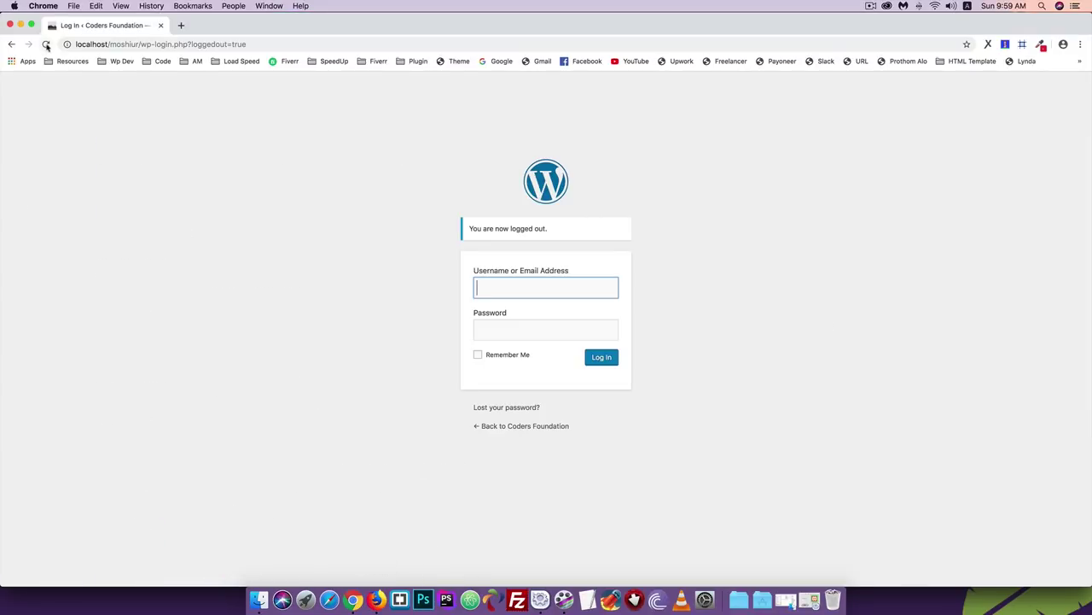
click(46, 44)
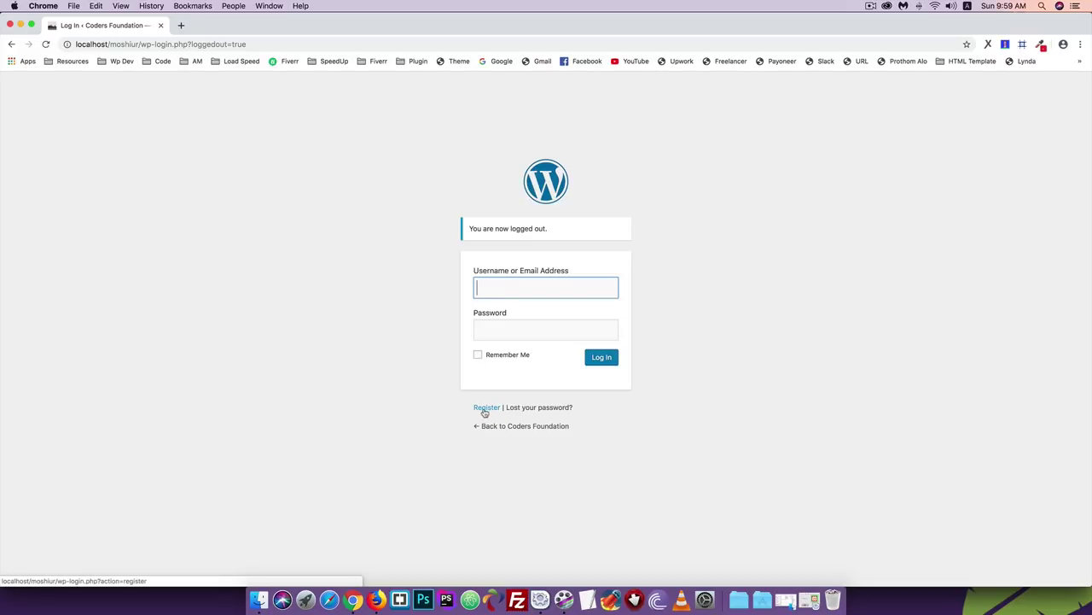
click(485, 409)
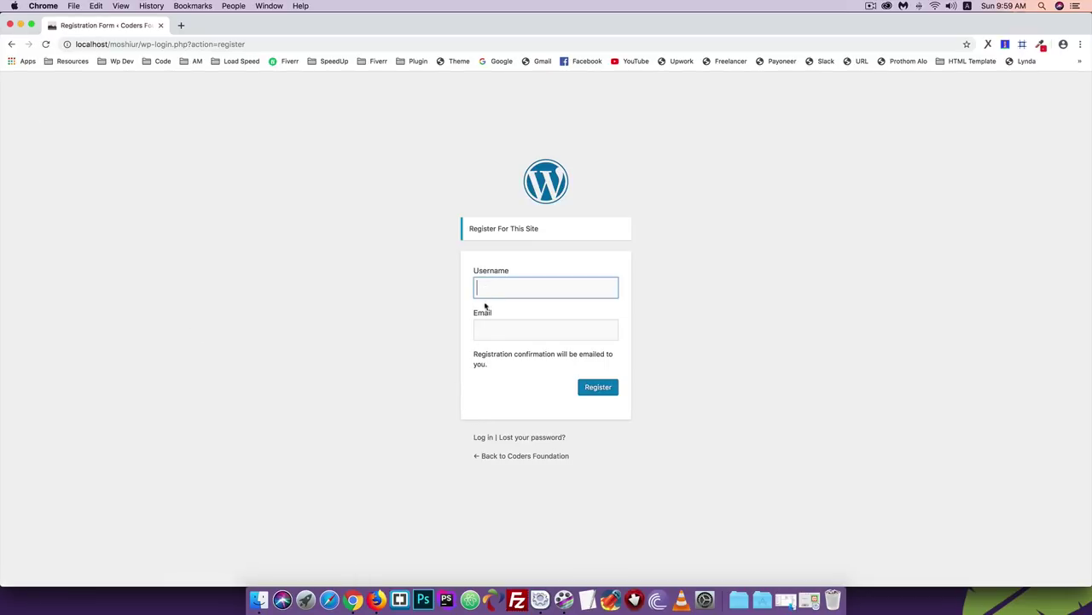
click(485, 329)
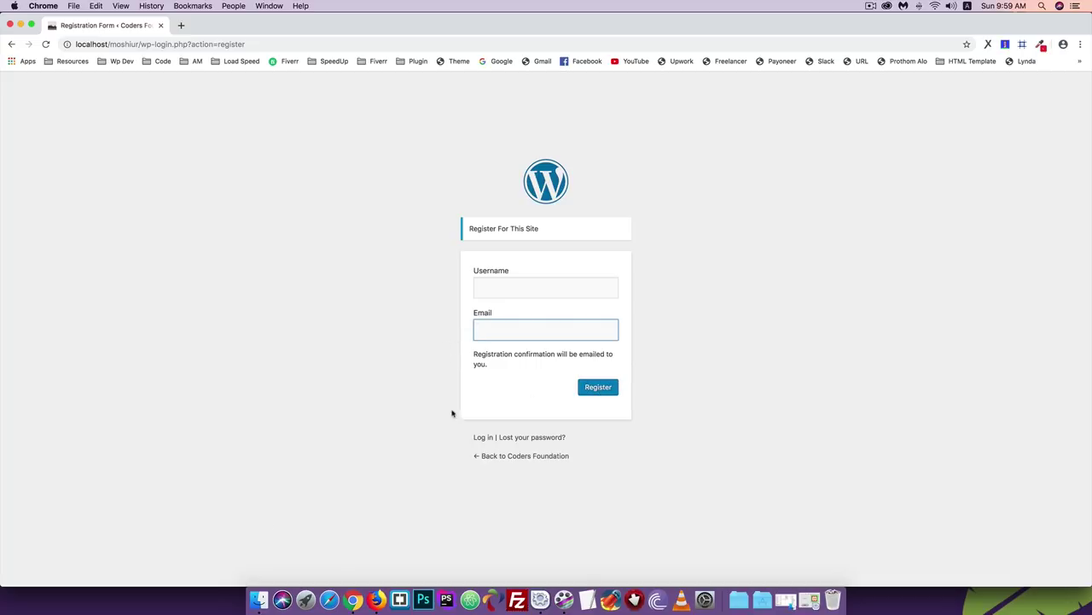
Return to the General Settings in Firefox, set the site language to বাংলা, and save the changes
click(376, 600)
scroll(243, 415, down, 2)
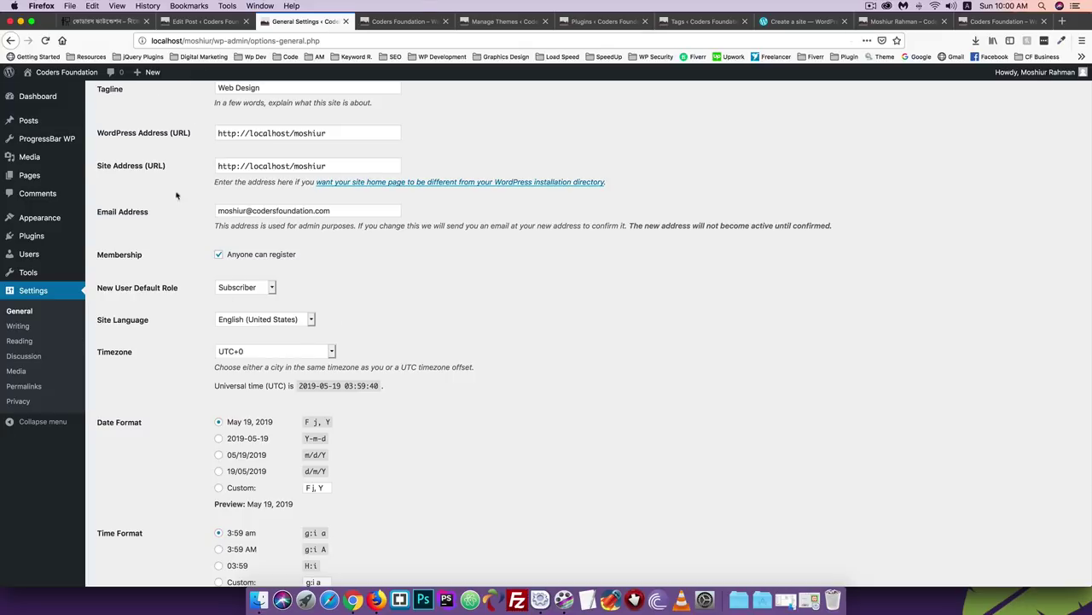
click(255, 320)
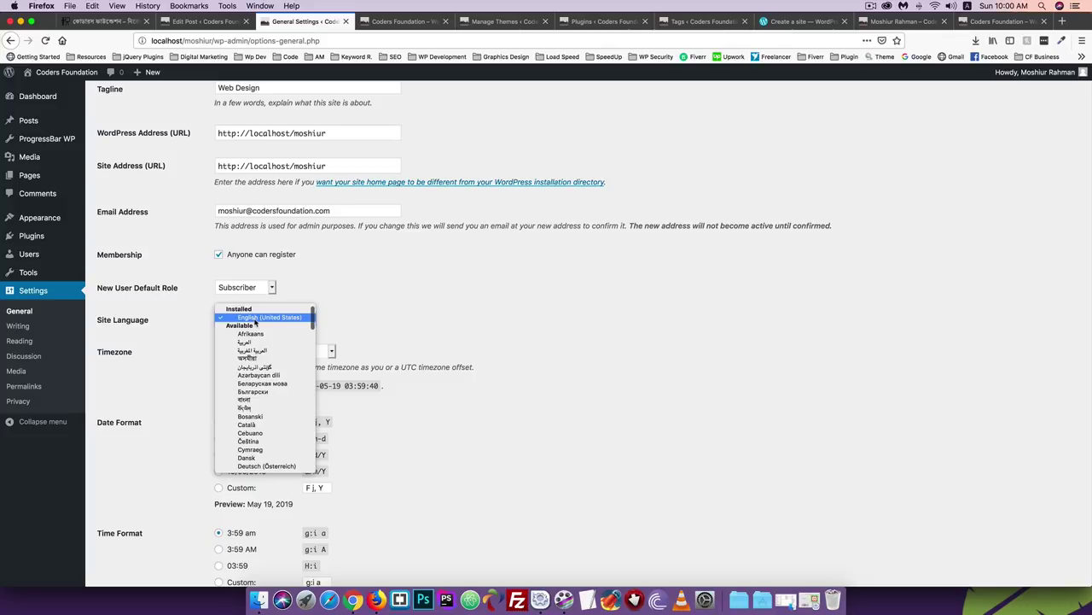
click(250, 400)
scroll(402, 358, down, 3)
click(114, 534)
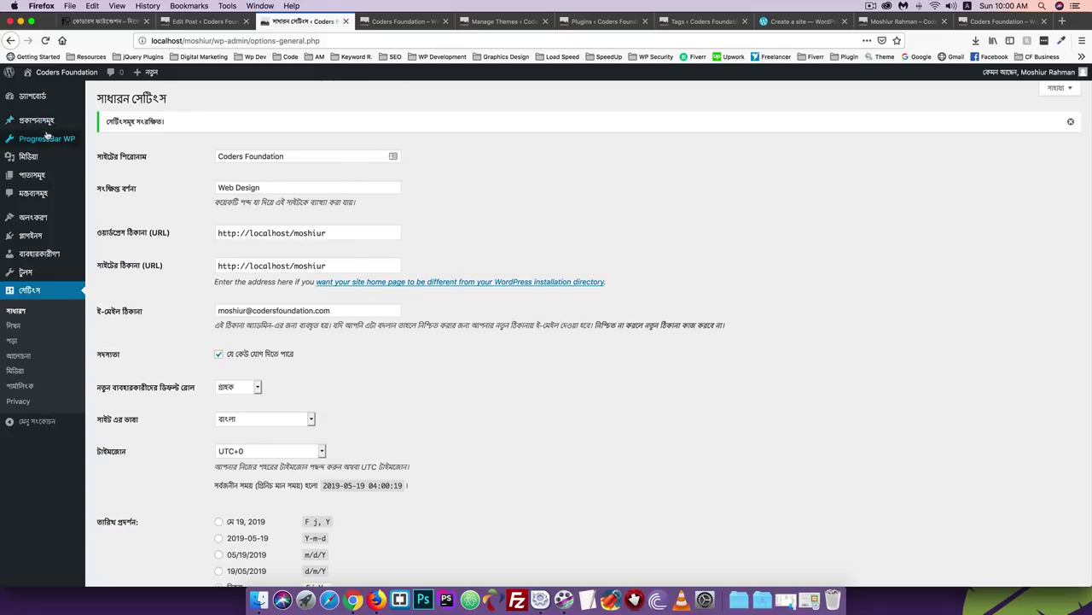
Look over the Bengali admin interface, set the site language back to English (United States), and save the changes
mouse_move(41, 128)
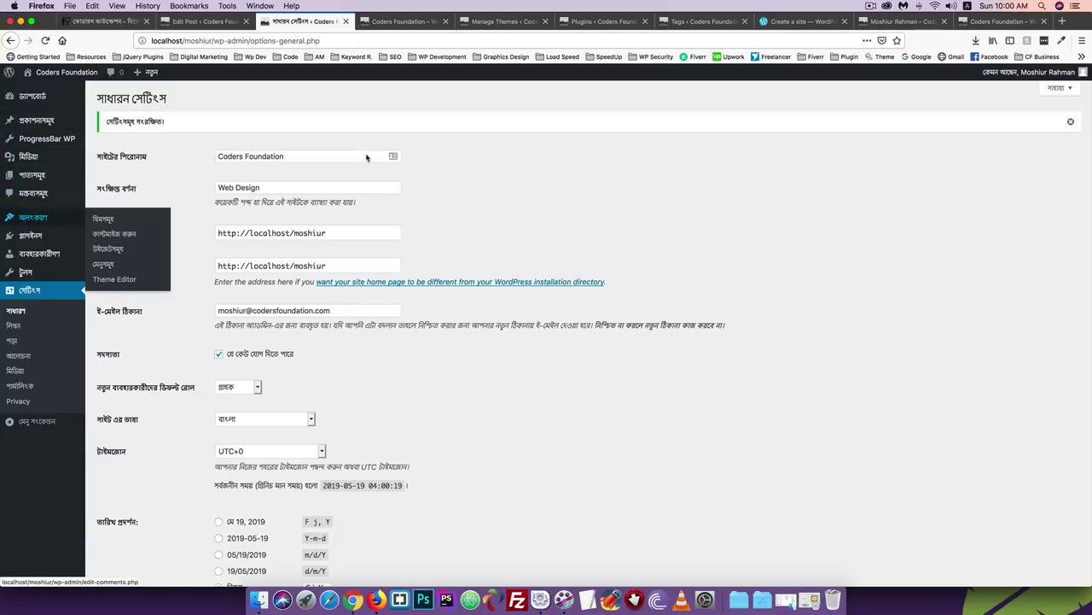
scroll(200, 291, down, 5)
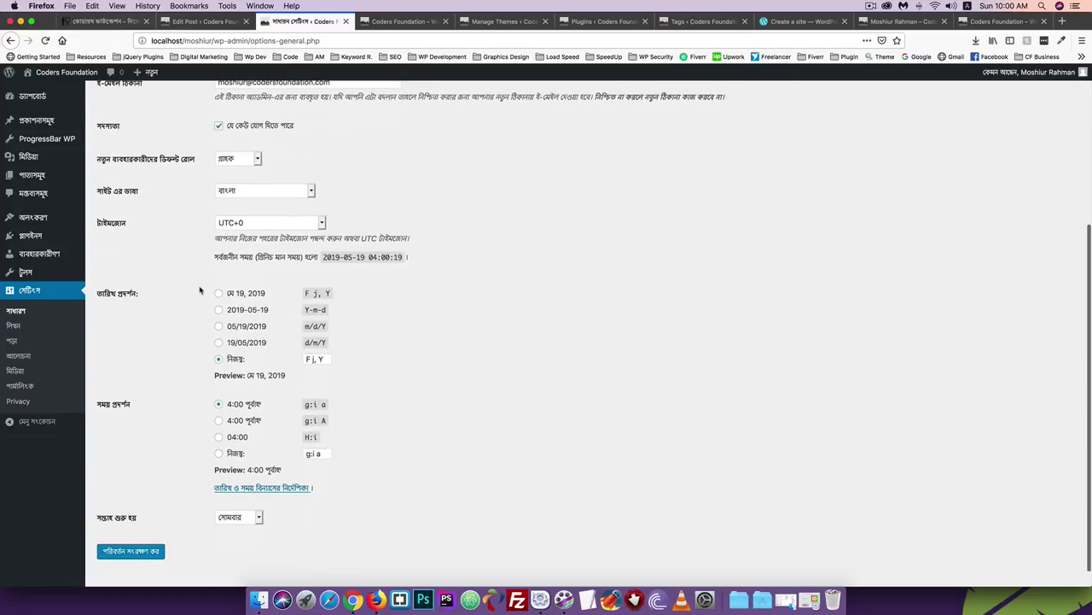
scroll(199, 291, up, 1)
click(236, 235)
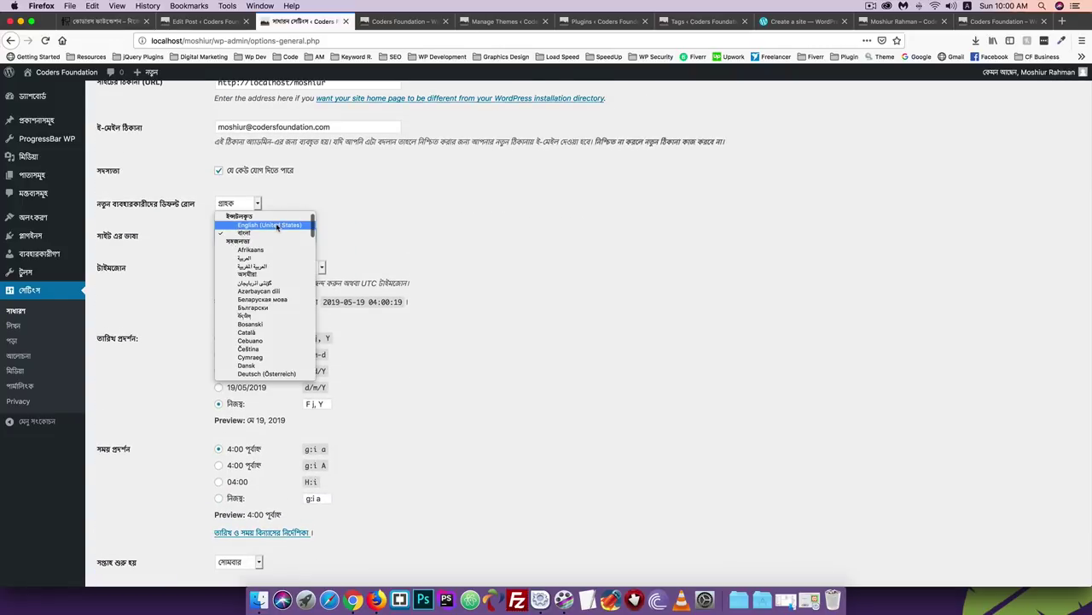
click(277, 225)
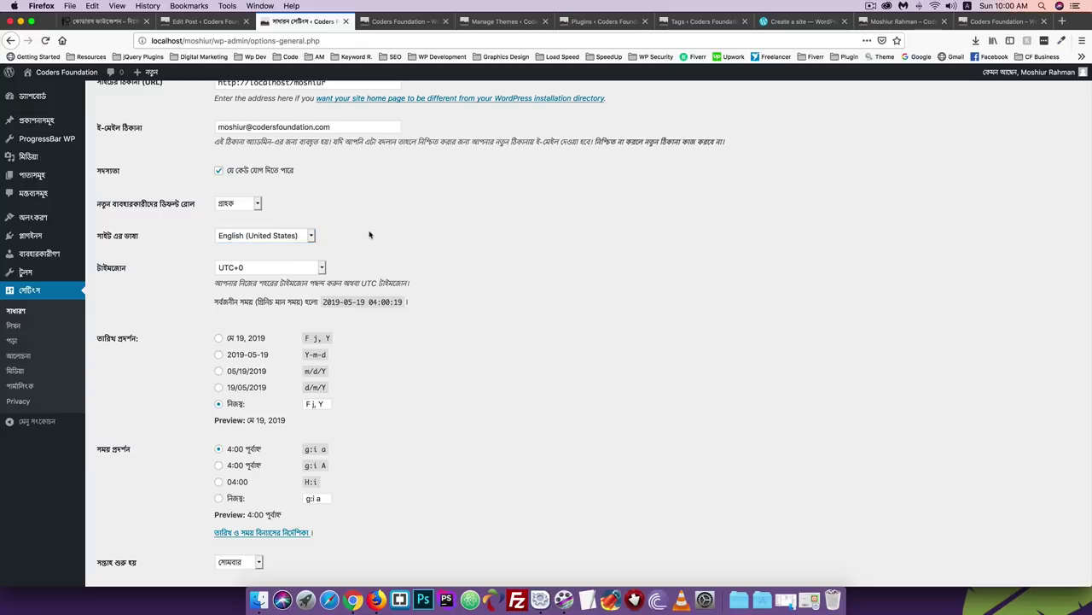
scroll(370, 235, down, 2)
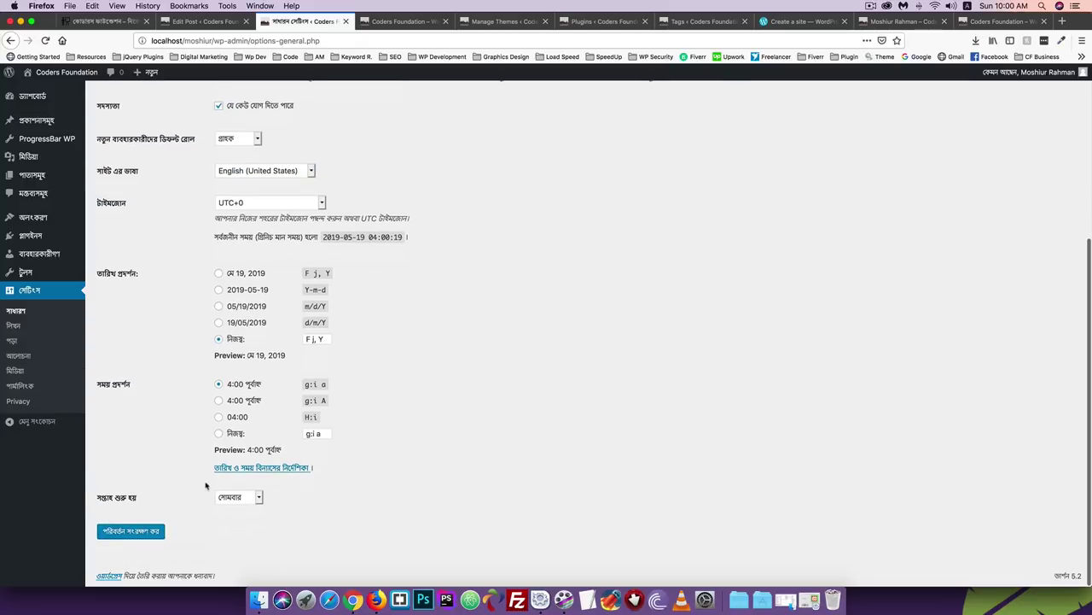
click(149, 530)
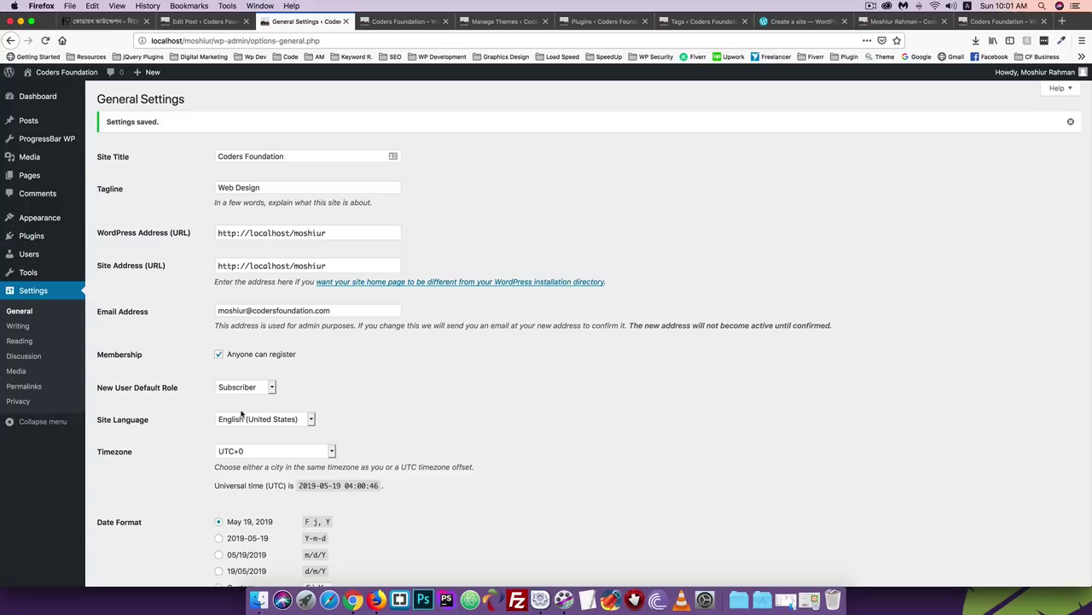
Browse the available site languages, choose Deutsch (Österreich), and save the general settings
scroll(241, 413, down, 1)
click(241, 382)
click(241, 382)
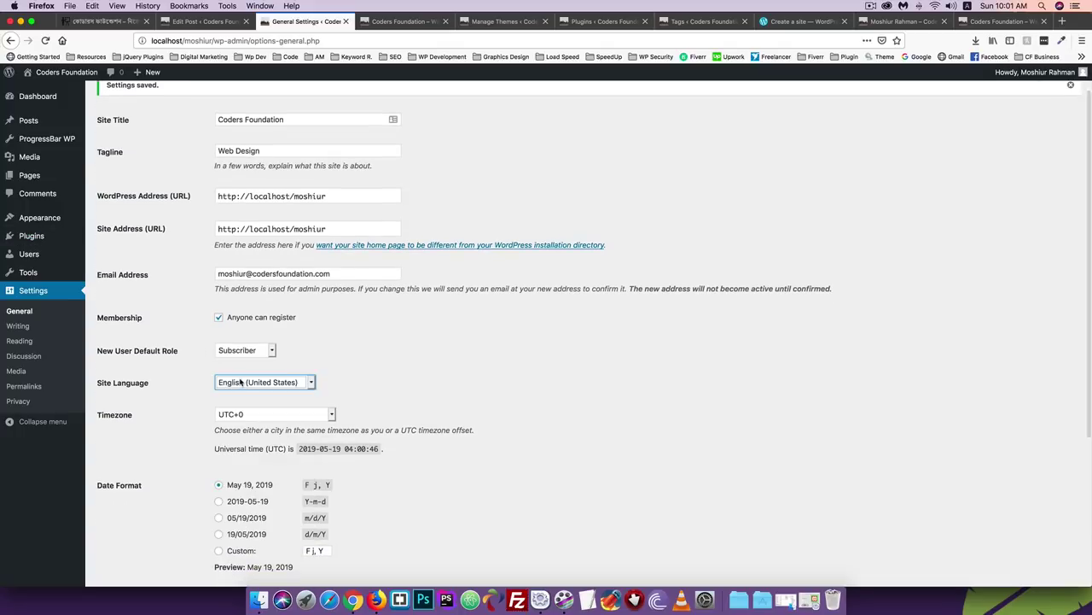
click(242, 382)
click(241, 381)
click(242, 382)
click(242, 382)
click(242, 382)
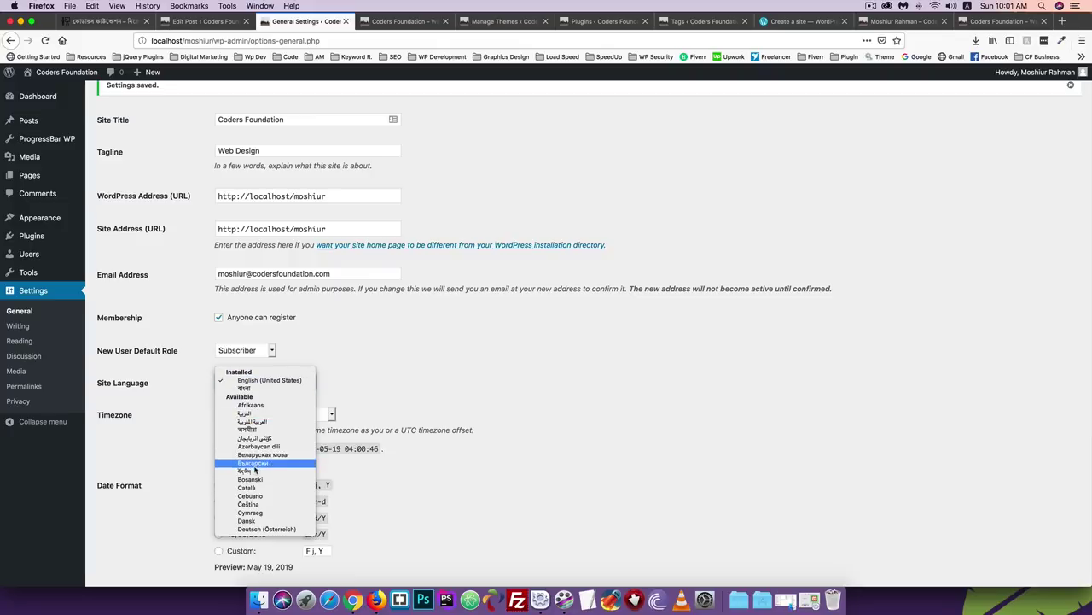
scroll(255, 468, down, 1)
scroll(255, 471, down, 1)
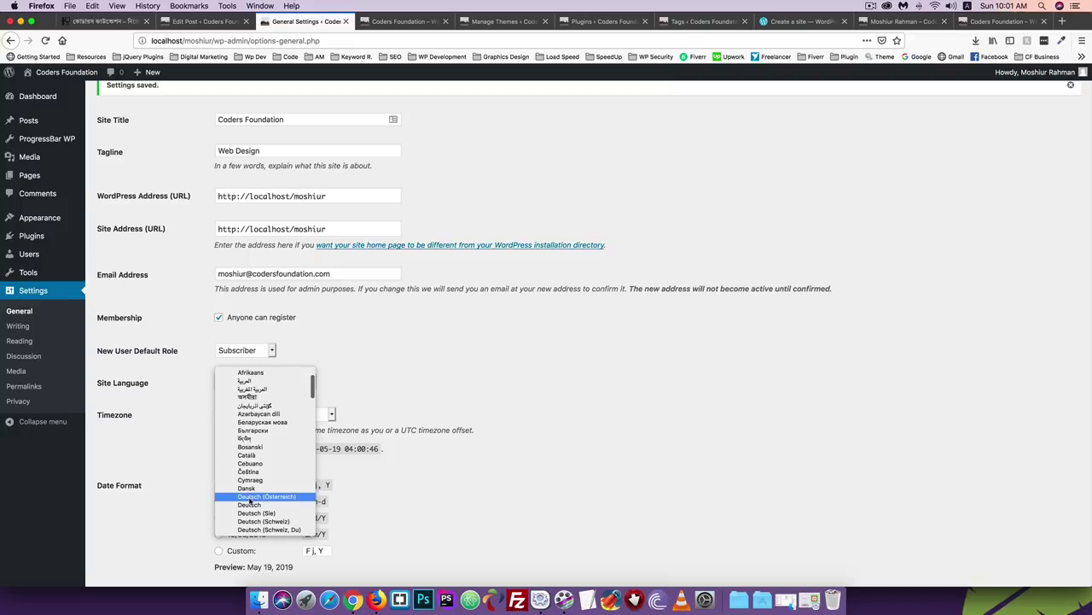
click(248, 497)
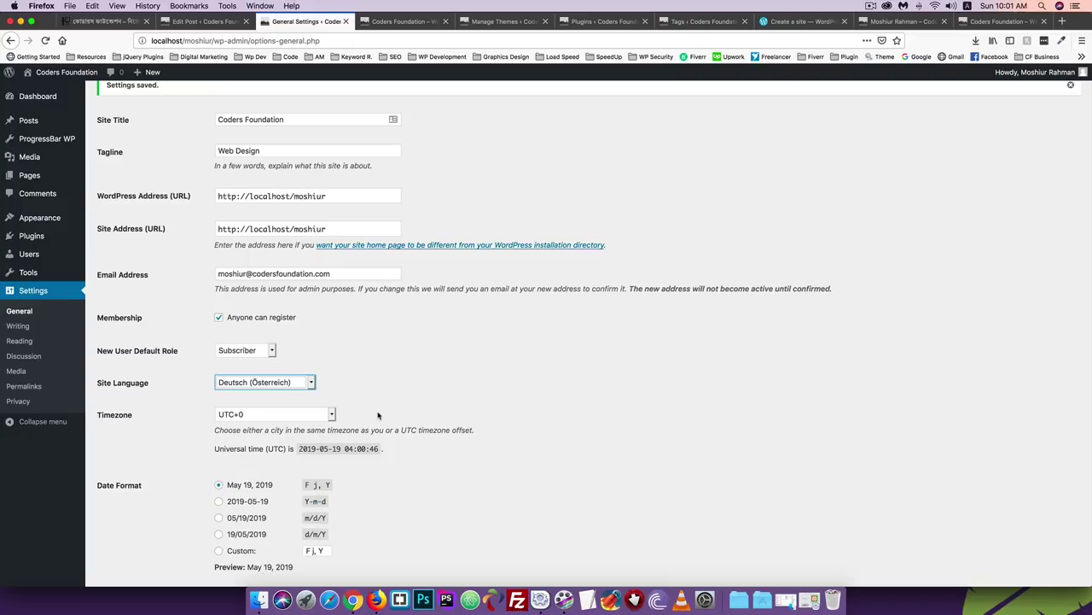
scroll(378, 417, down, 5)
click(126, 530)
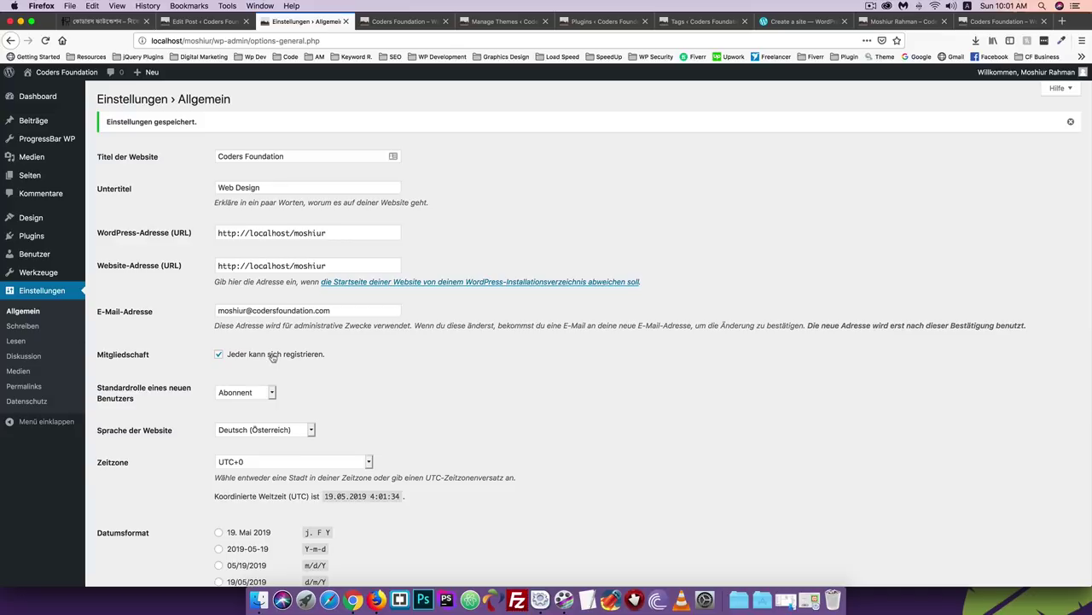
Look through the general settings in German and open the Dashboard to examine its translated content
scroll(272, 357, down, 5)
scroll(271, 353, up, 3)
scroll(272, 352, up, 2)
click(42, 96)
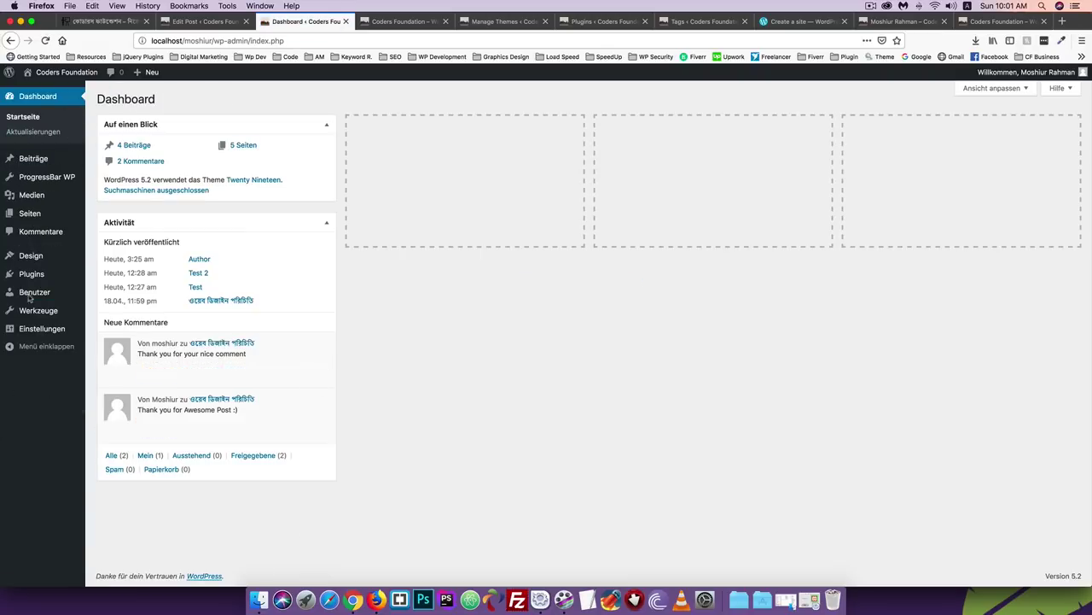
Reopen the general settings from the German Dashboard, set the site language to English (United States), and save the changes
mouse_move(32, 329)
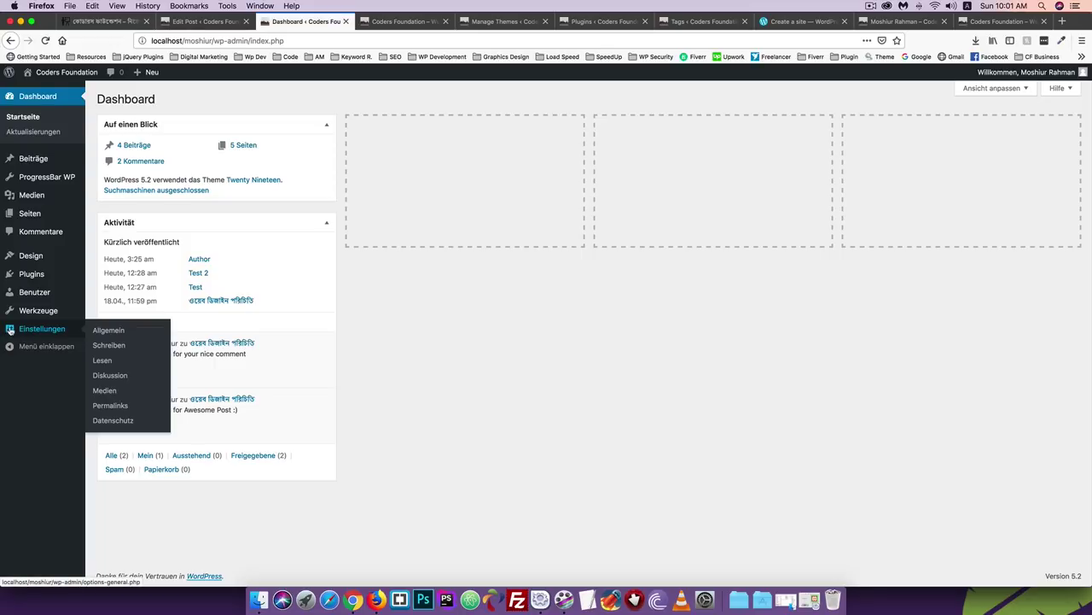
click(107, 333)
scroll(146, 337, down, 2)
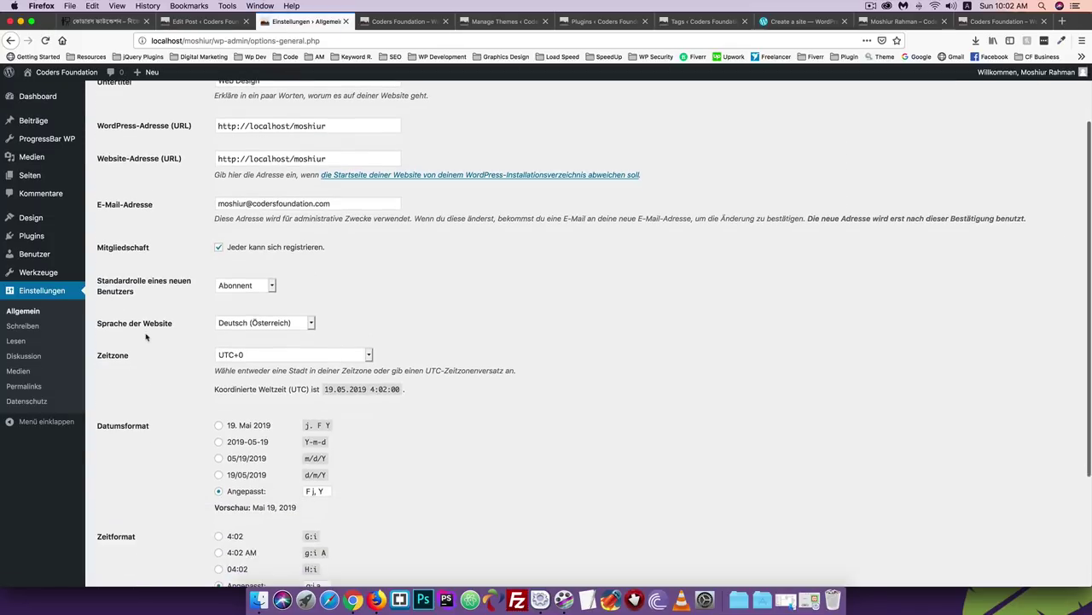
scroll(141, 329, up, 2)
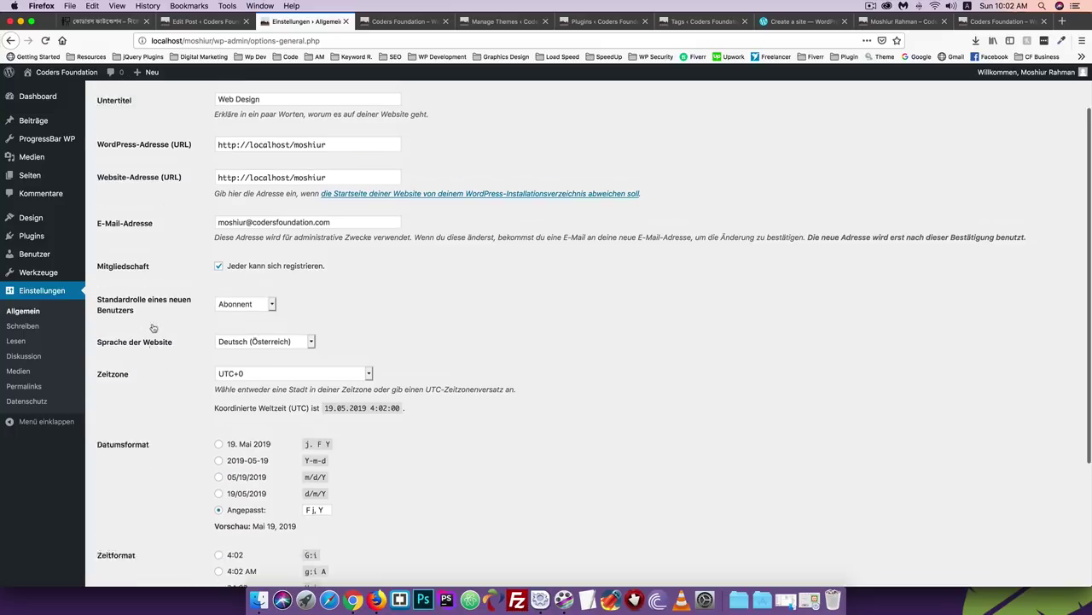
scroll(138, 341, down, 1)
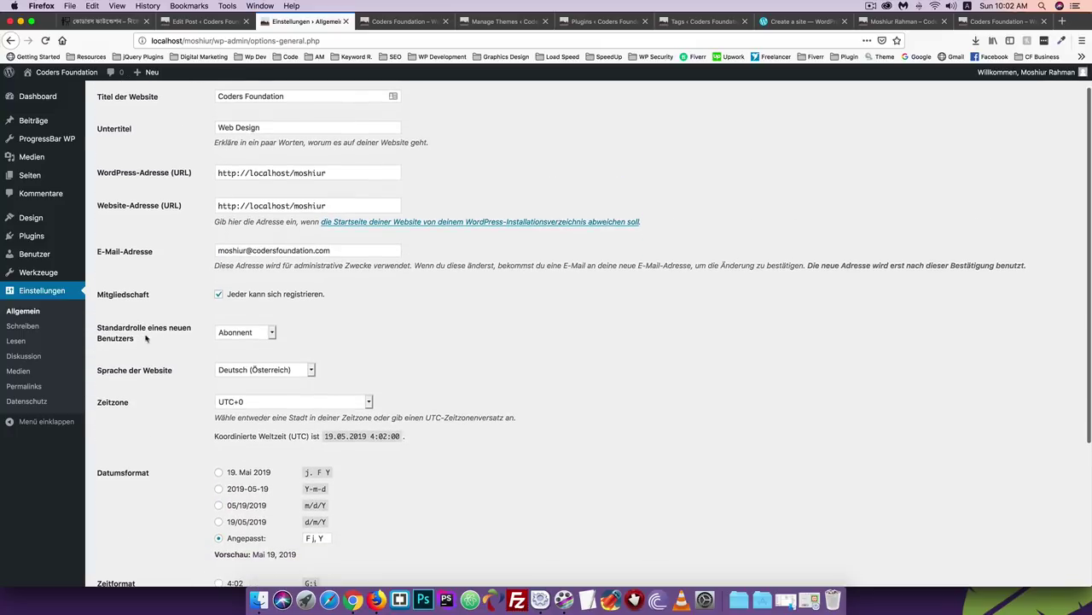
click(239, 371)
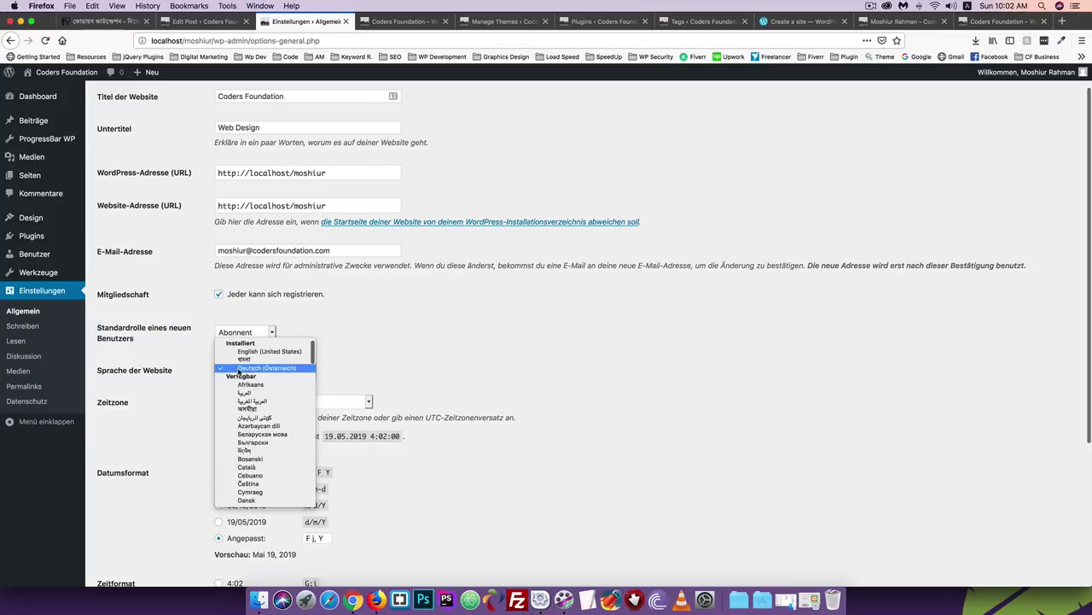
click(242, 352)
scroll(324, 349, down, 5)
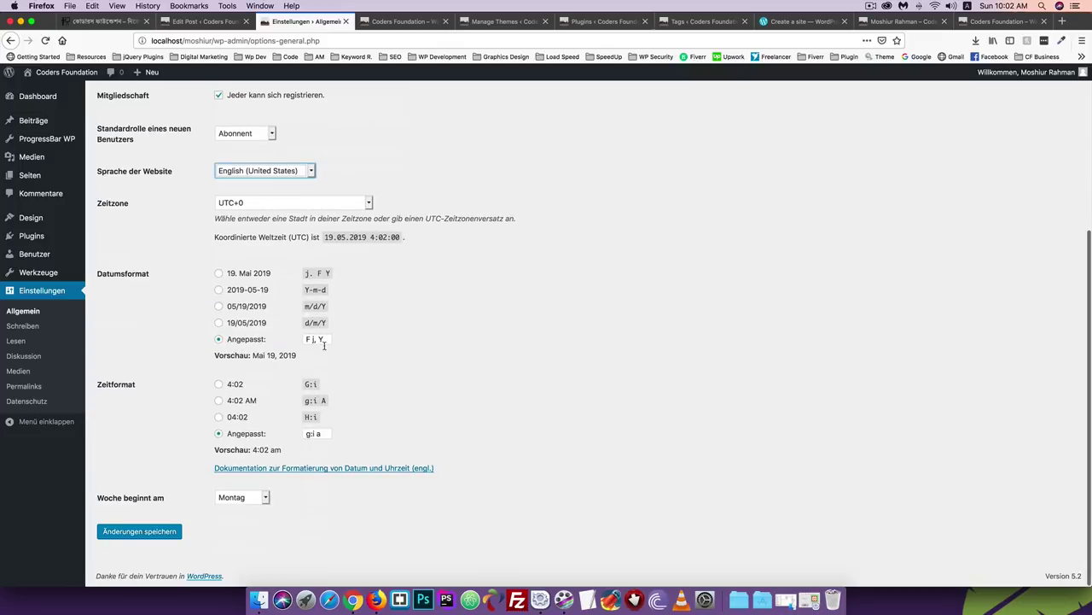
click(122, 534)
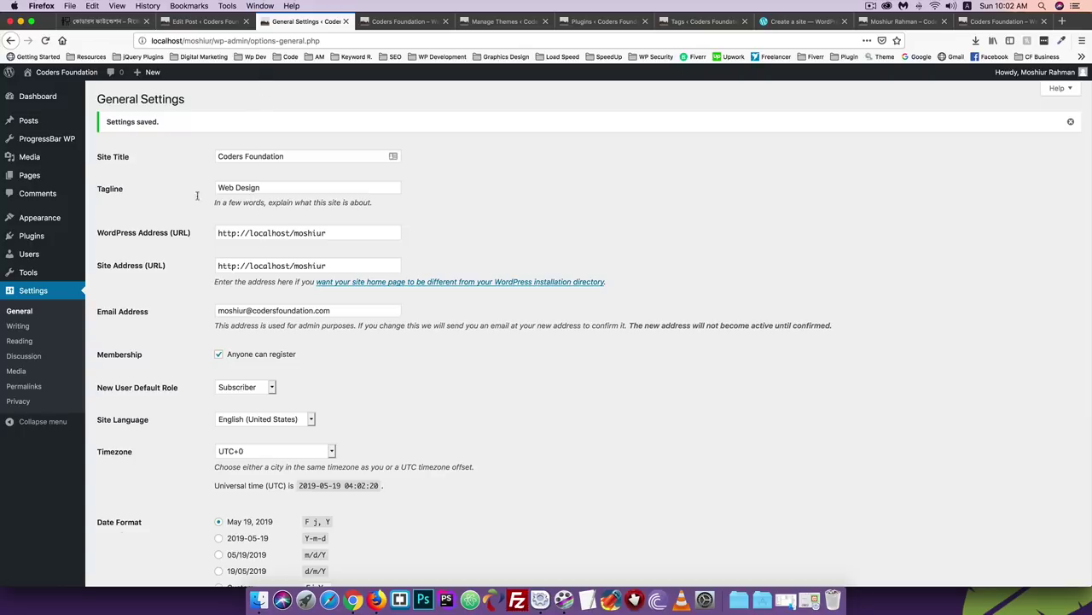
Set the site timezone to UTC+6 in the general settings
scroll(193, 314, down, 4)
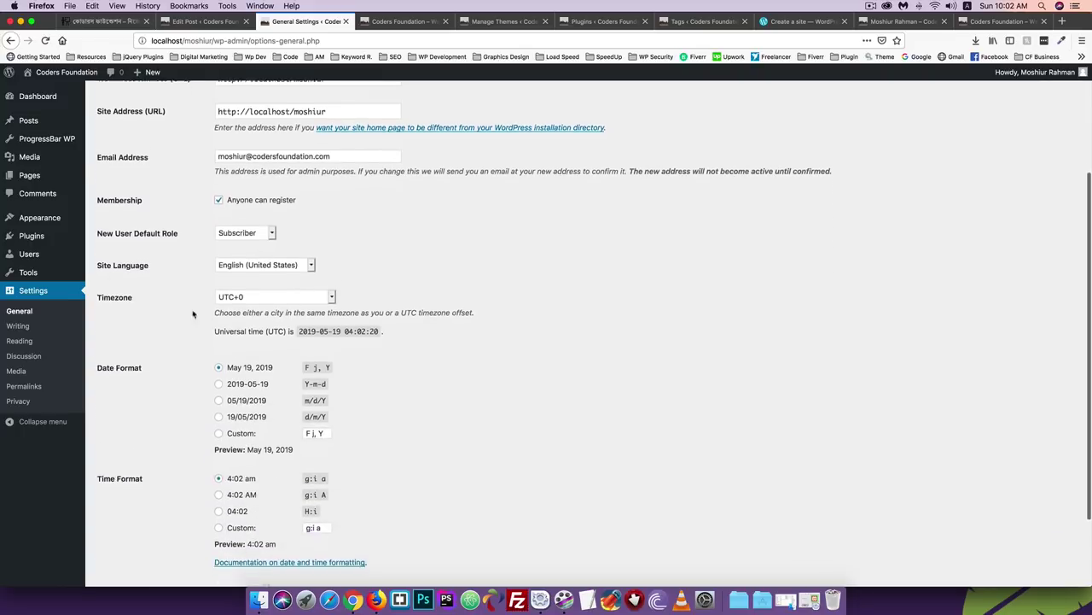
click(232, 288)
scroll(256, 271, down, 1)
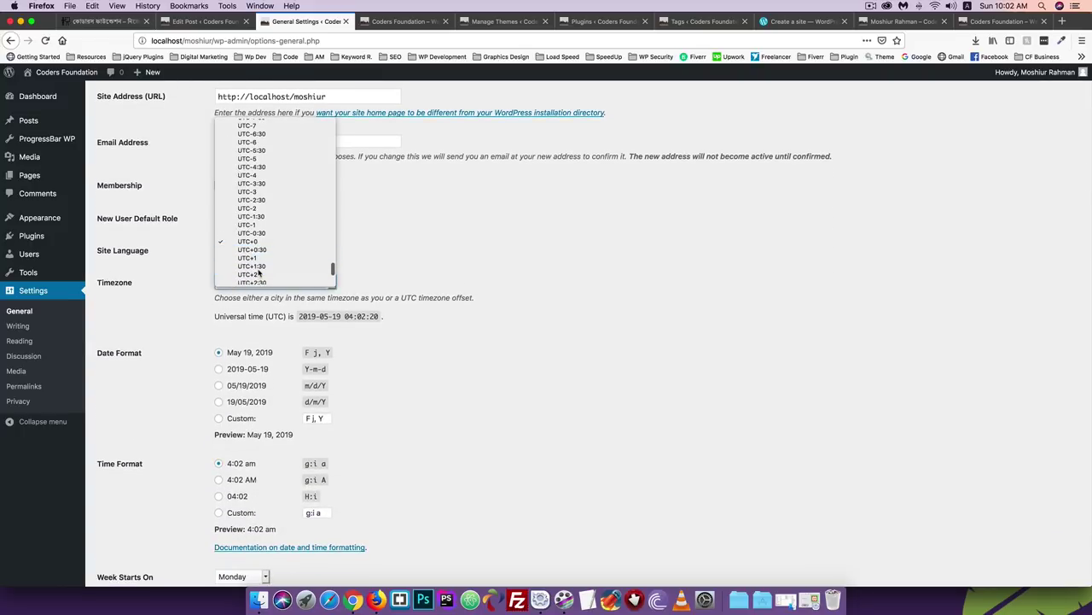
scroll(259, 272, down, 4)
click(257, 232)
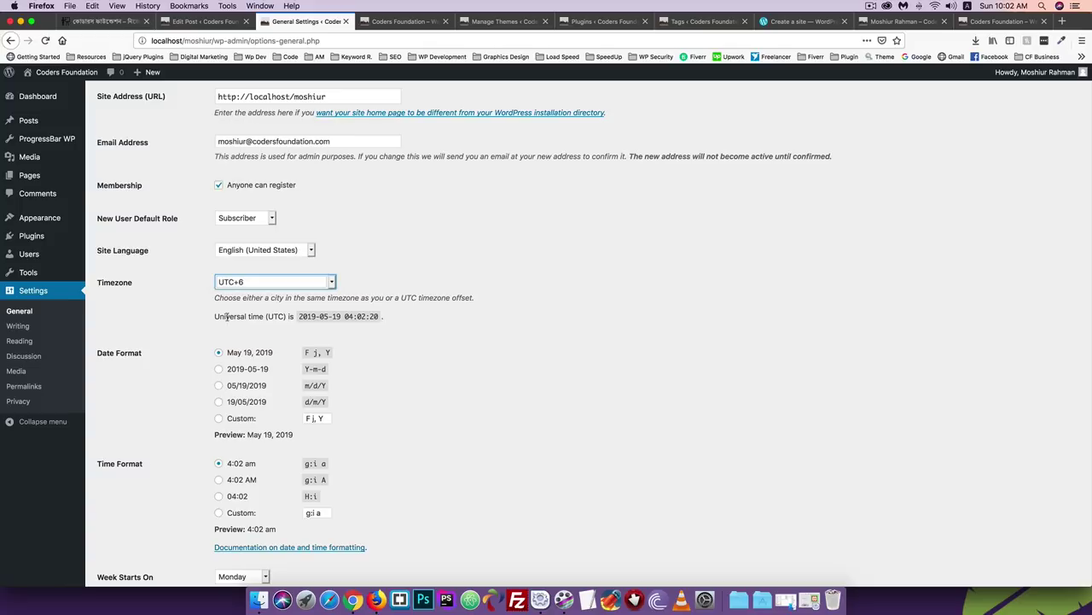
click(182, 334)
Open the site's front end in a new tab and open a blog post to examine how its publish date is displayed
scroll(182, 334, down, 2)
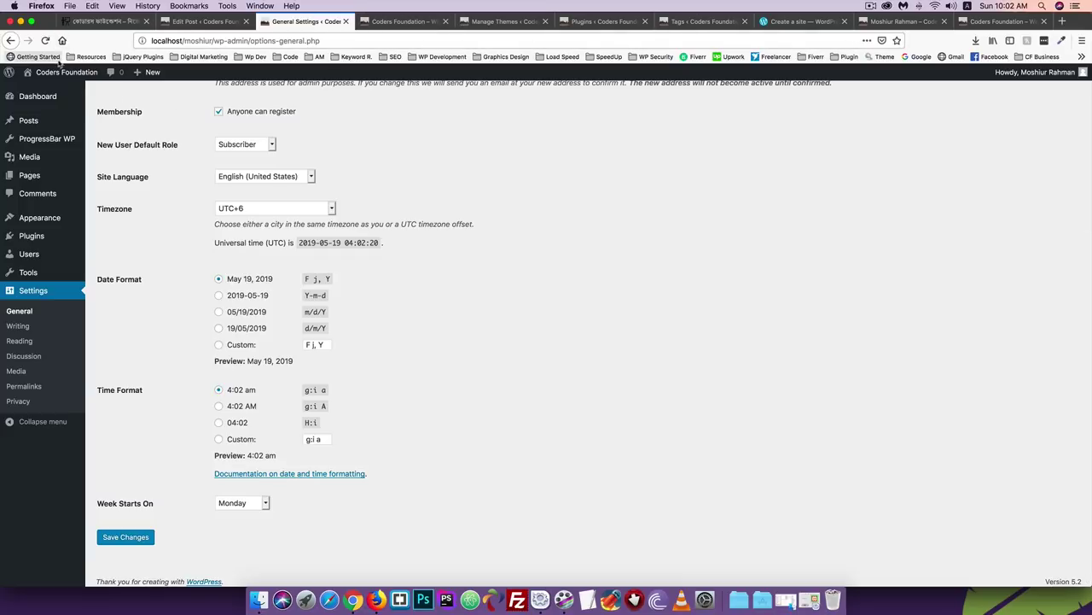
mouse_move(60, 73)
right_click(36, 90)
click(51, 96)
click(362, 21)
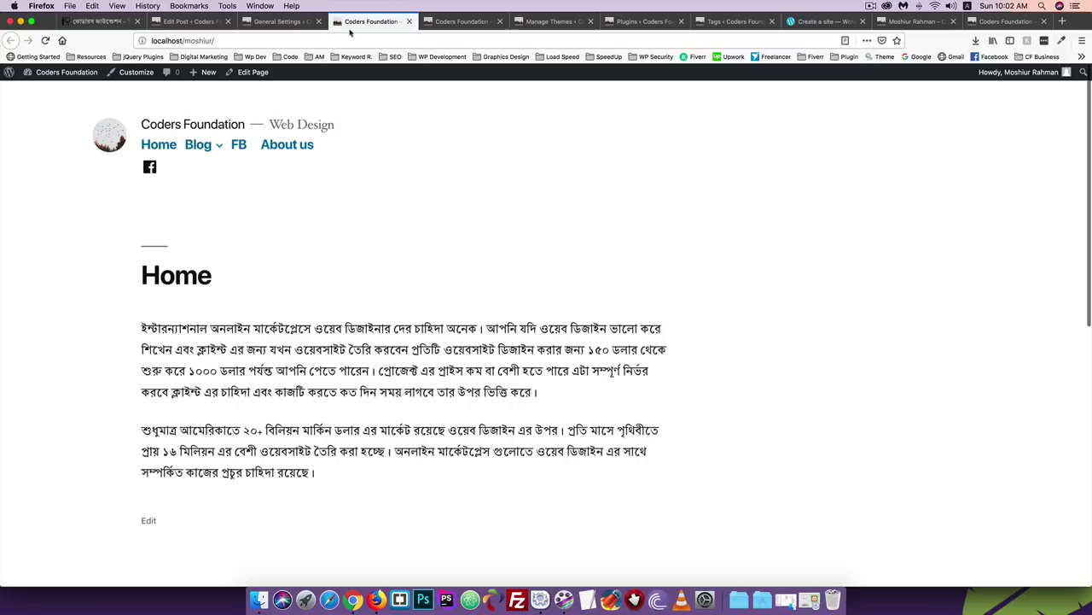
scroll(262, 179, down, 8)
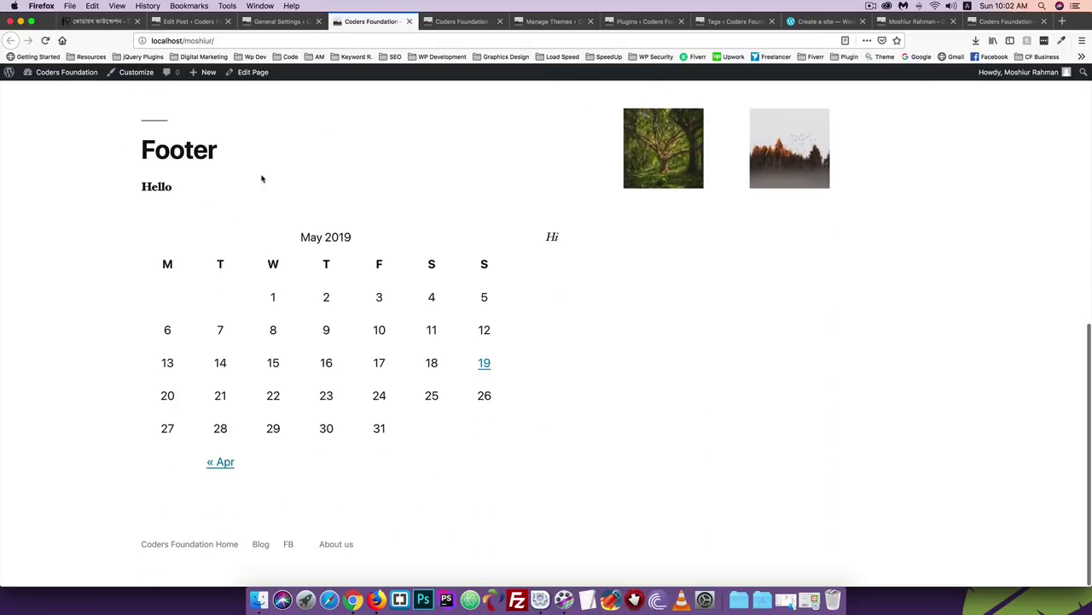
scroll(495, 362, up, 10)
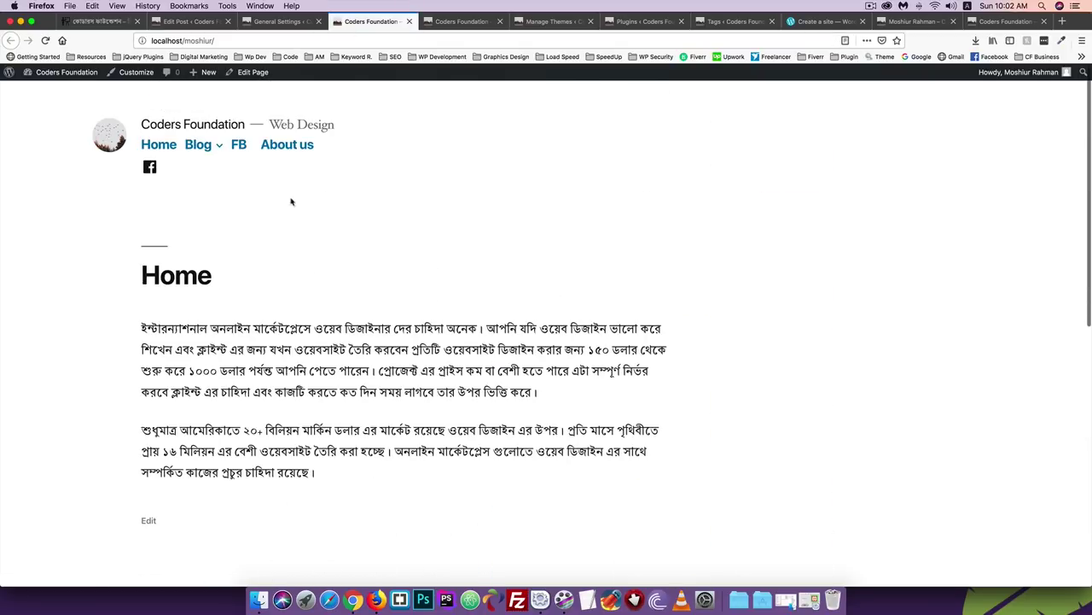
mouse_move(198, 147)
click(262, 193)
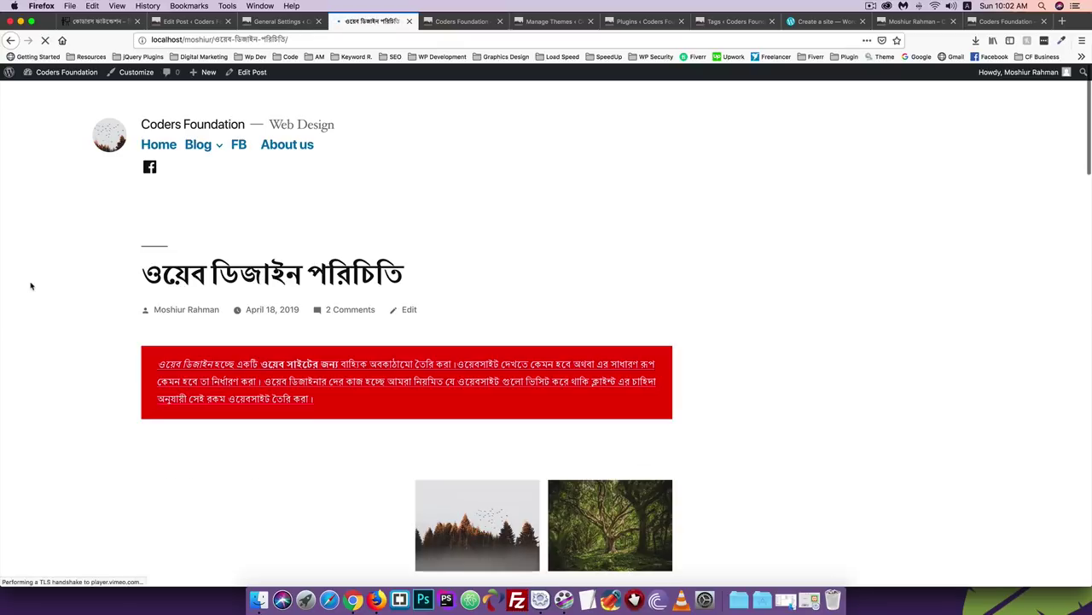
scroll(42, 288, down, 3)
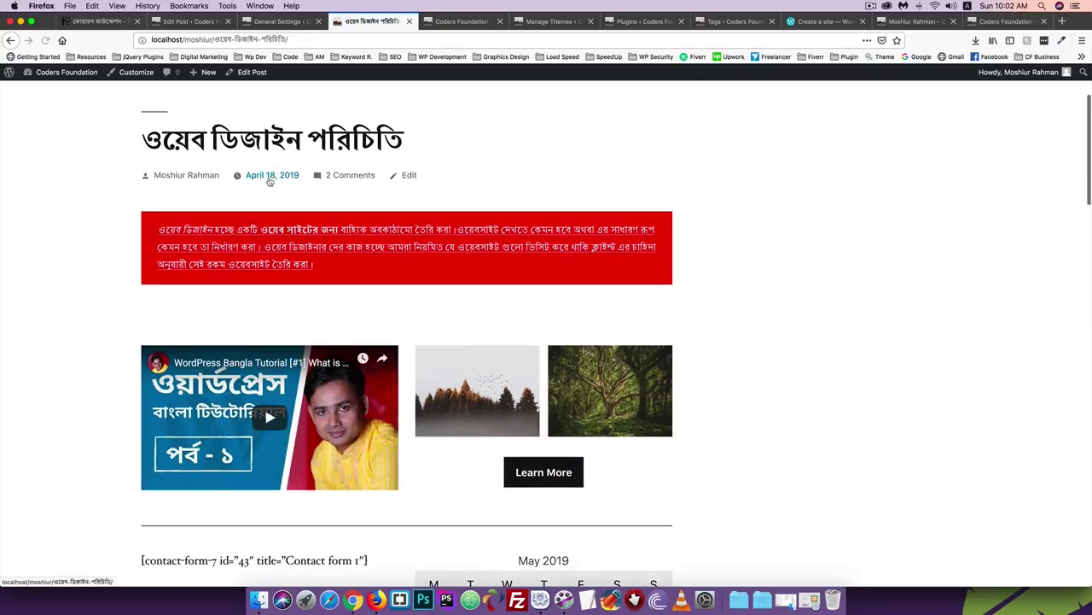
Set the date format to Y-m-d, save the general settings, and reload the blog post to check its date
click(282, 21)
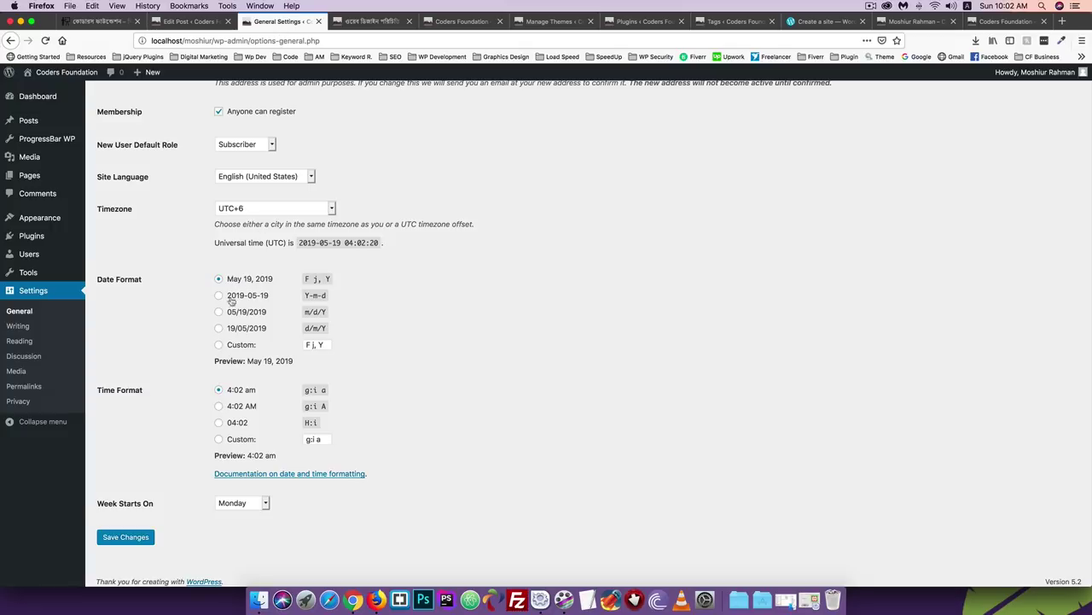
click(243, 297)
click(126, 537)
click(367, 21)
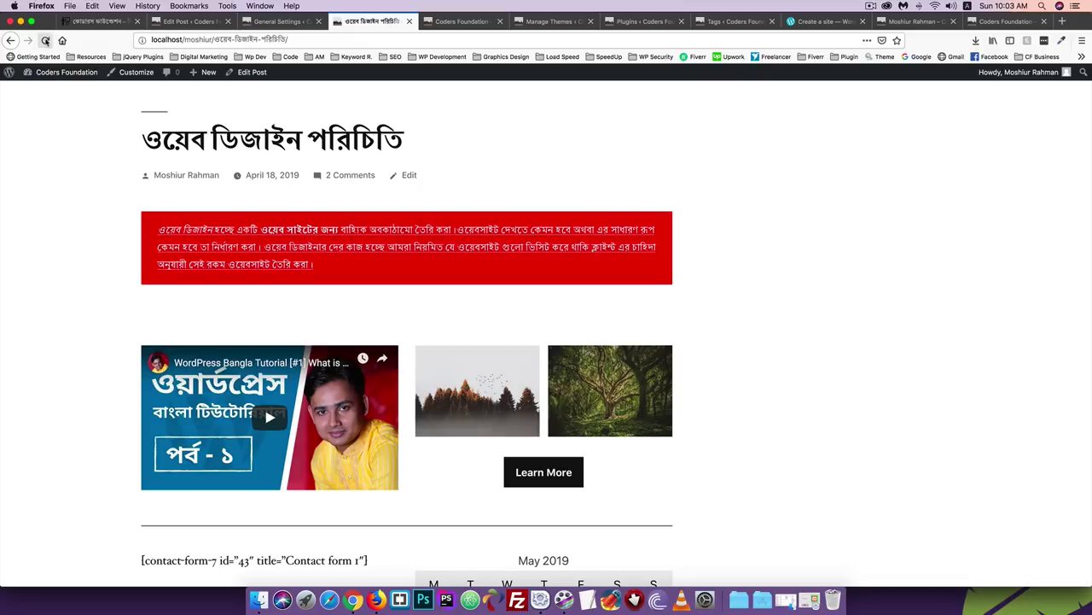
click(45, 40)
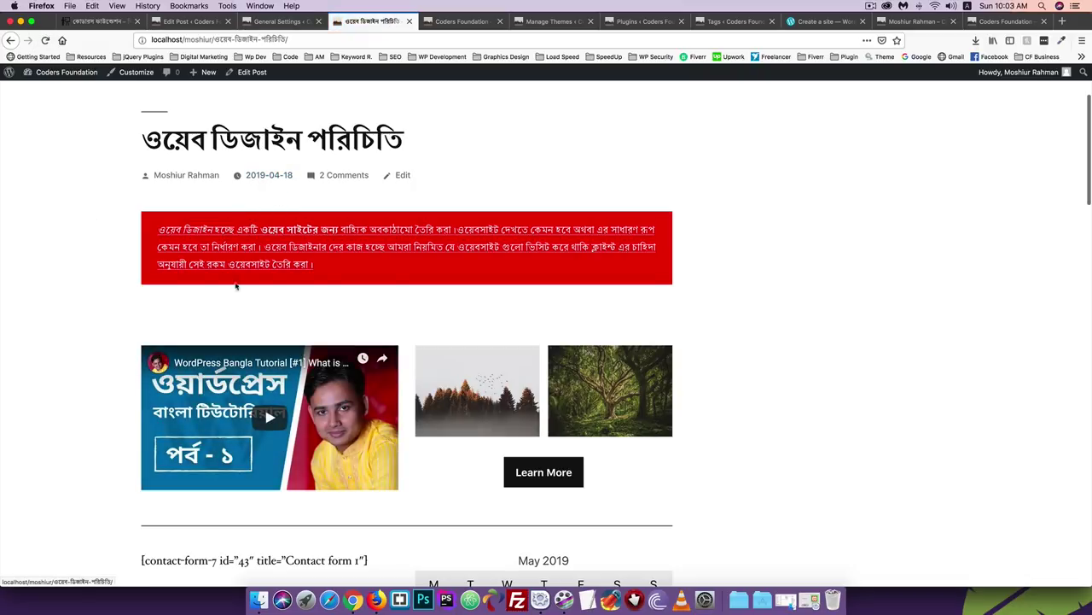
Return to the general settings and set the week to start on Sunday
click(281, 21)
scroll(228, 282, down, 5)
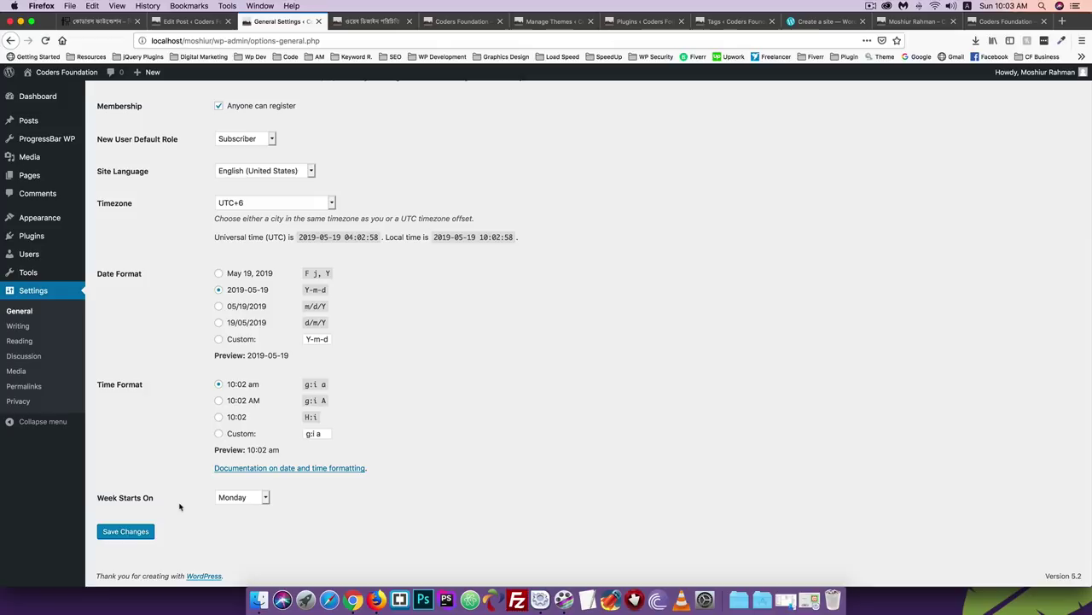
scroll(180, 507, up, 3)
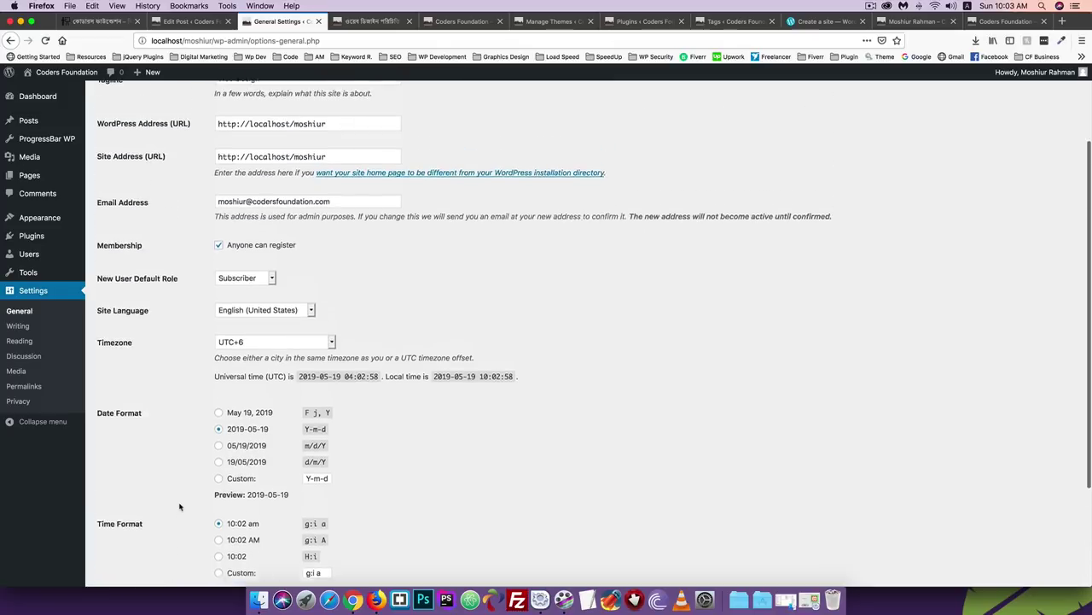
scroll(182, 507, down, 3)
click(244, 498)
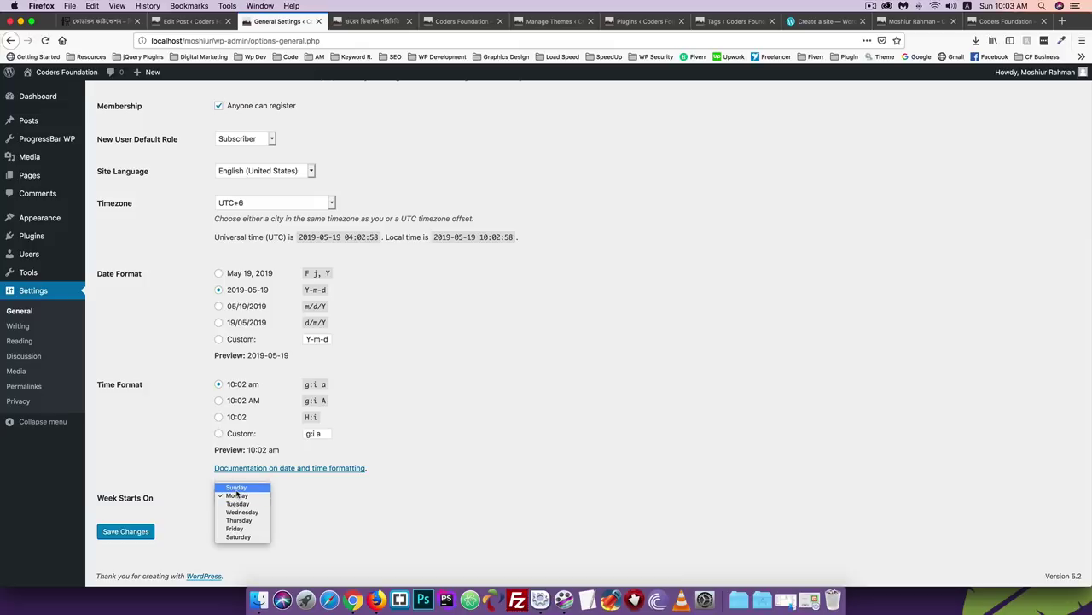
click(237, 488)
click(284, 501)
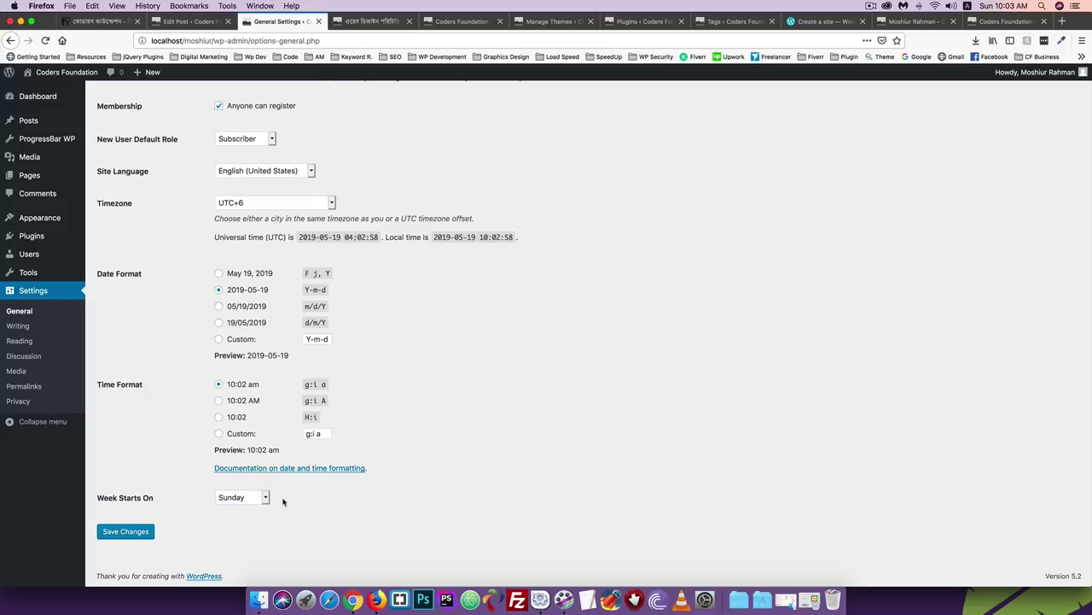
Switch the week's starting day to Monday and back to Sunday, and save the general settings
click(227, 503)
click(232, 504)
click(249, 497)
click(239, 487)
click(254, 499)
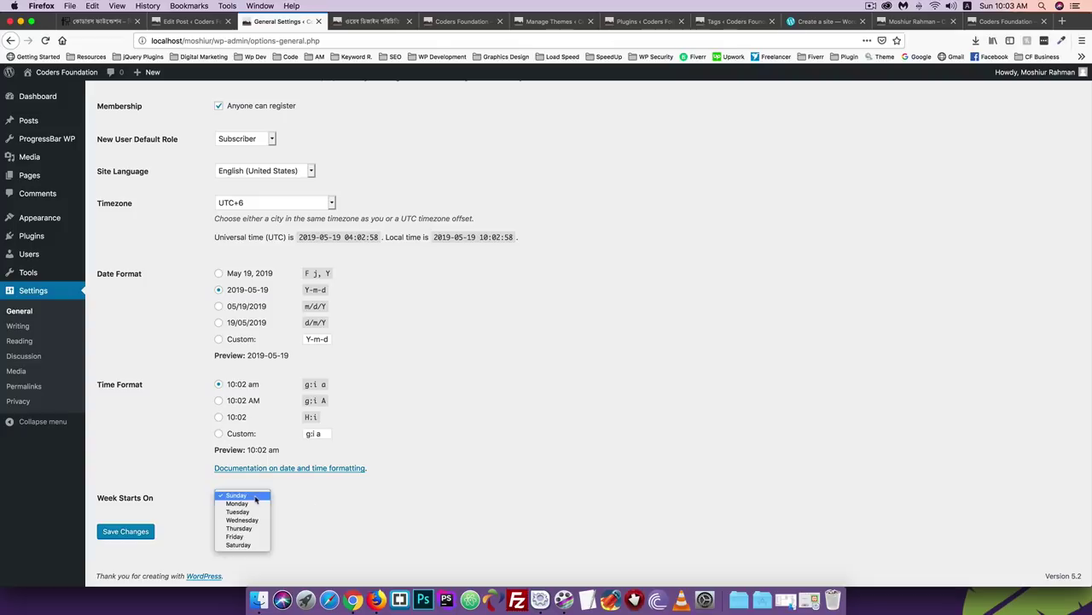
click(242, 497)
click(122, 530)
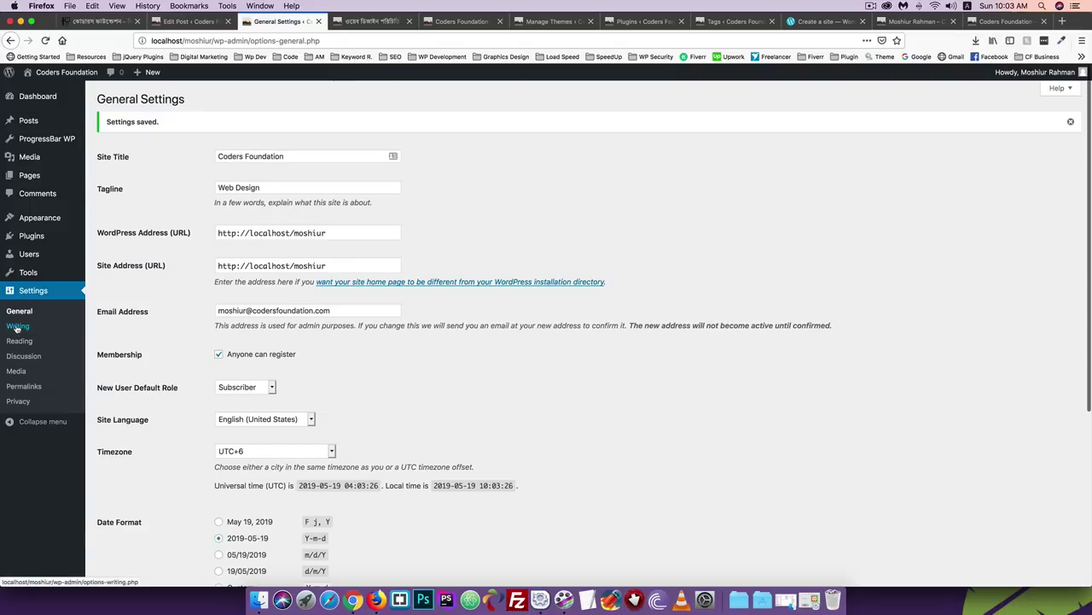
Open the Writing Settings and review the options for the default post category and default post format
click(17, 327)
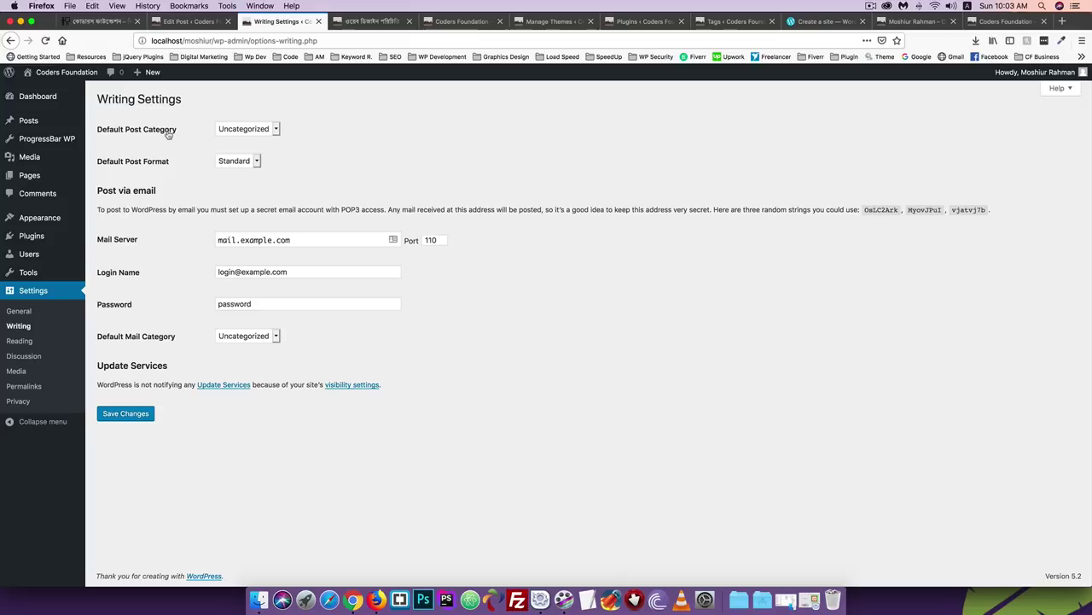
click(220, 129)
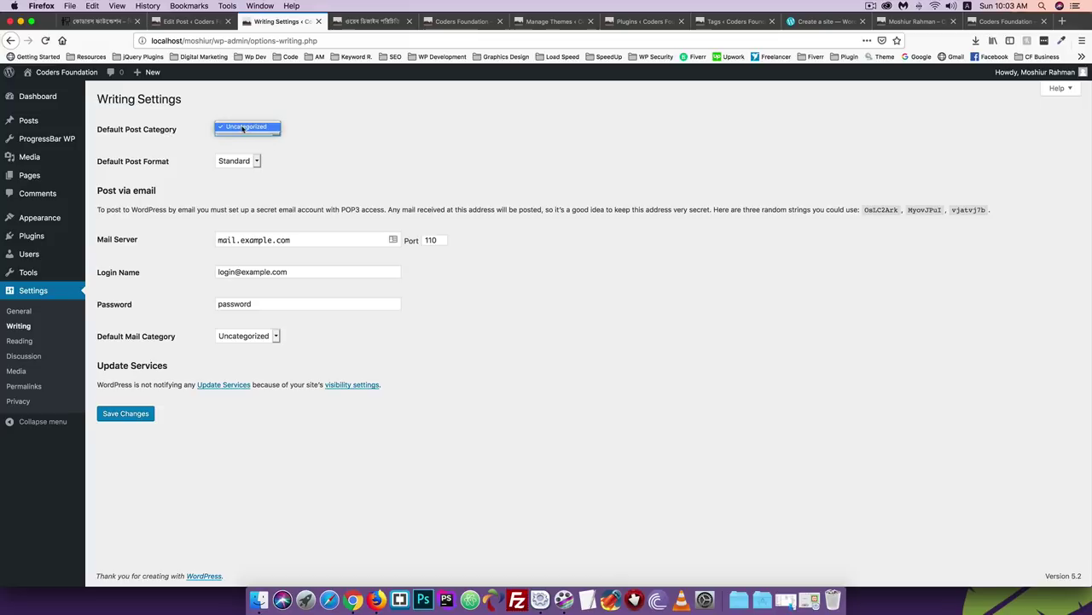
click(249, 128)
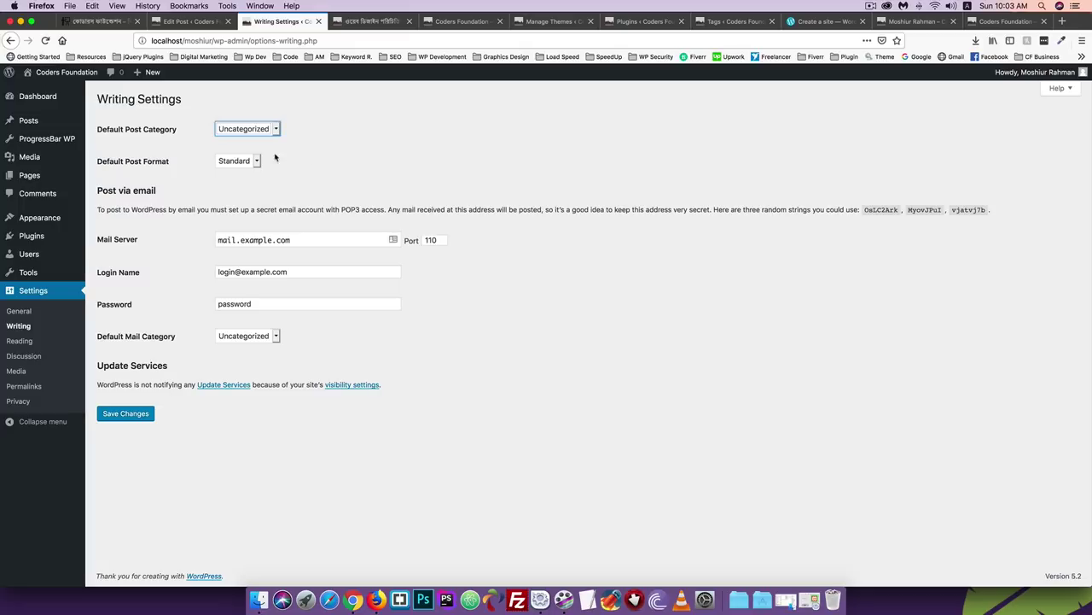
click(241, 130)
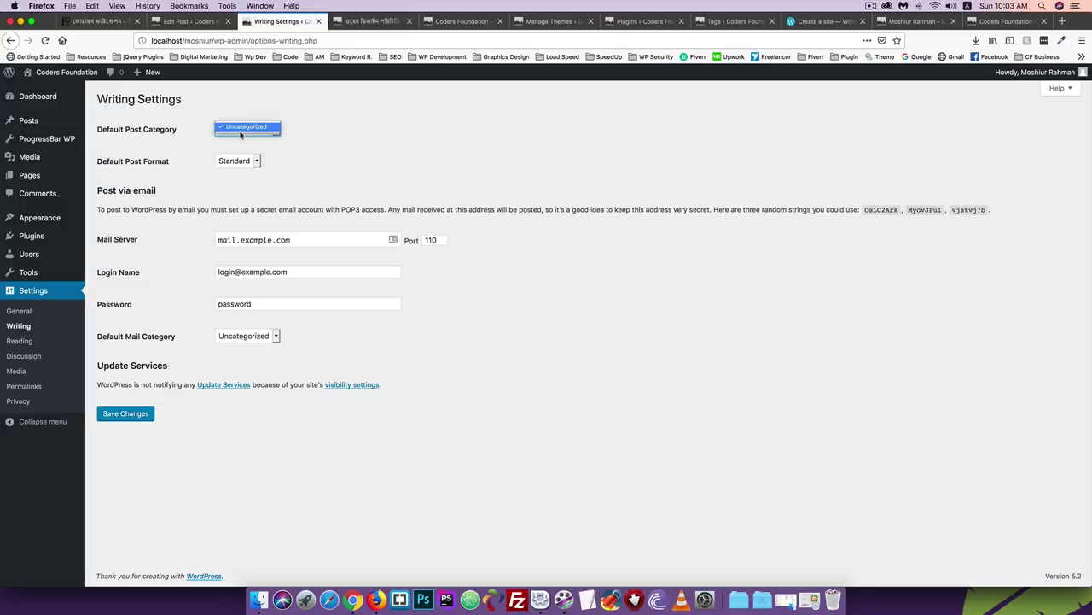
click(319, 150)
click(232, 162)
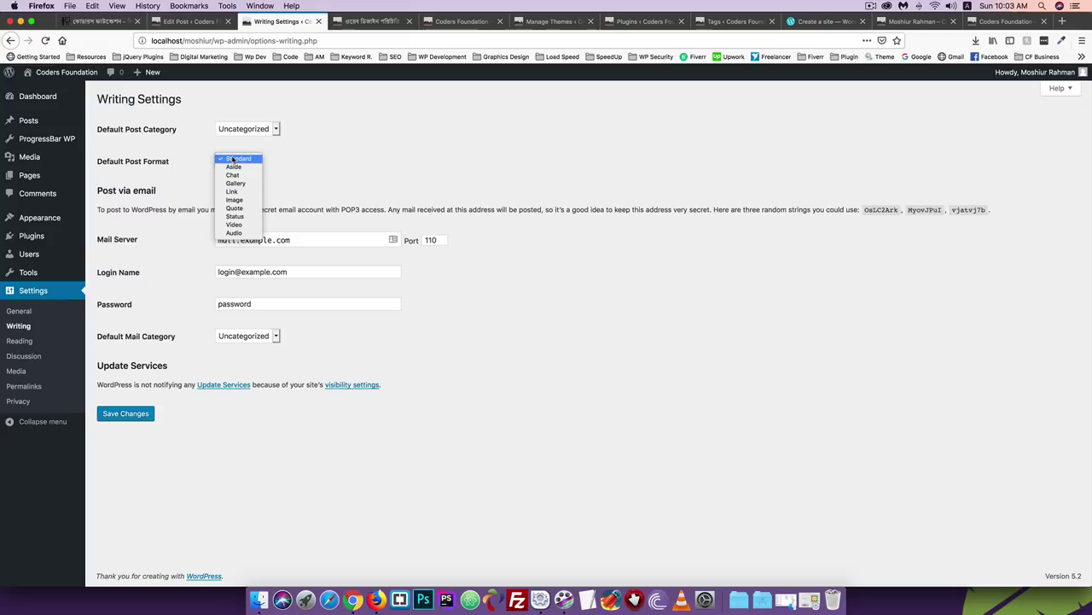
click(234, 159)
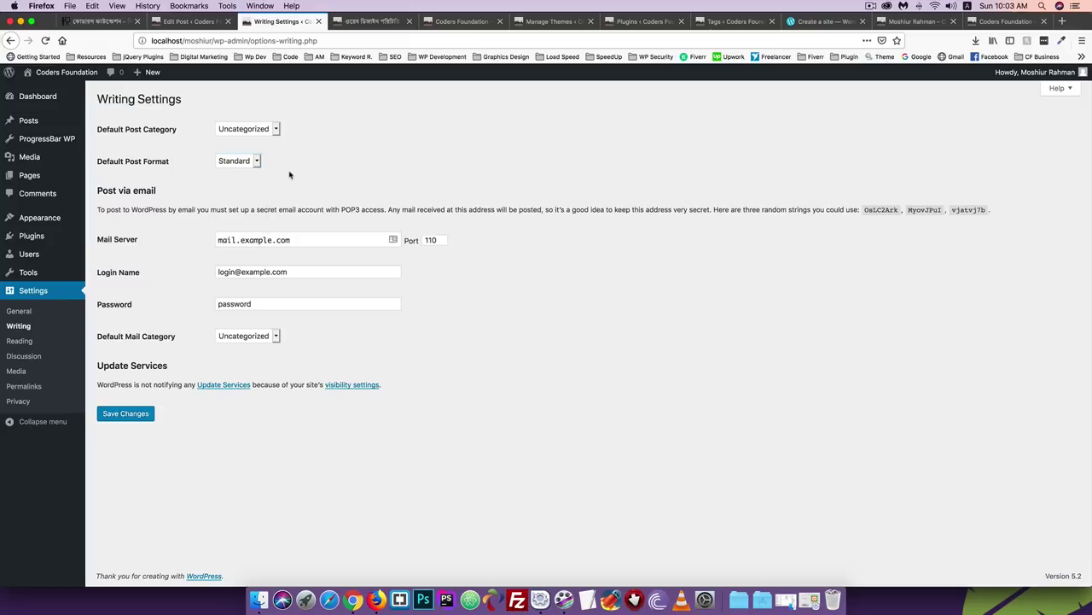
Open the posts list in a new tab and open the sticky post ওয়েব ডিজাইন পরিচিতি for editing
right_click(35, 124)
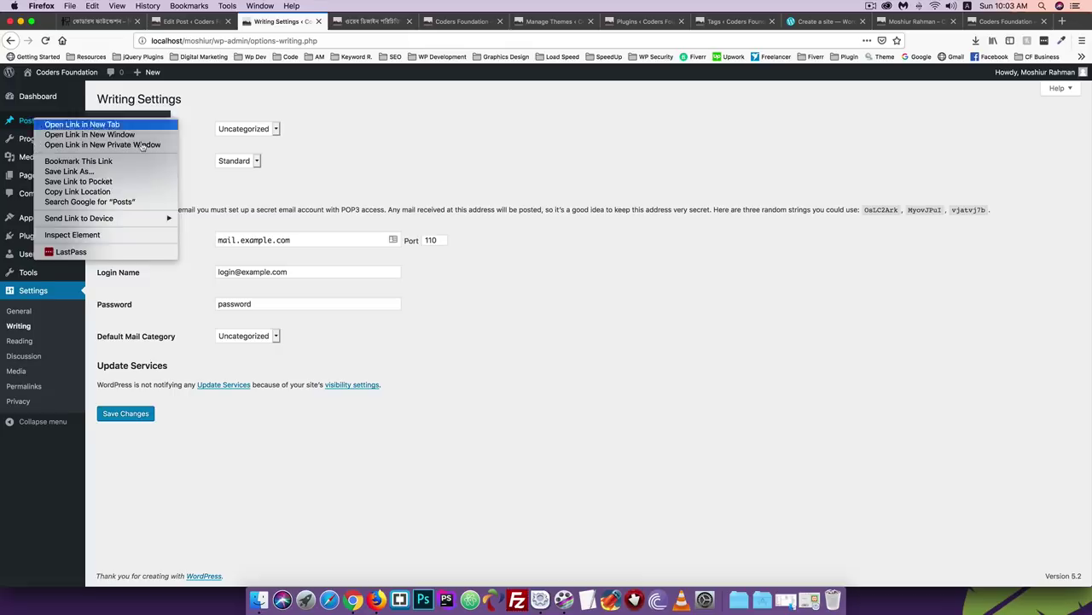
click(76, 125)
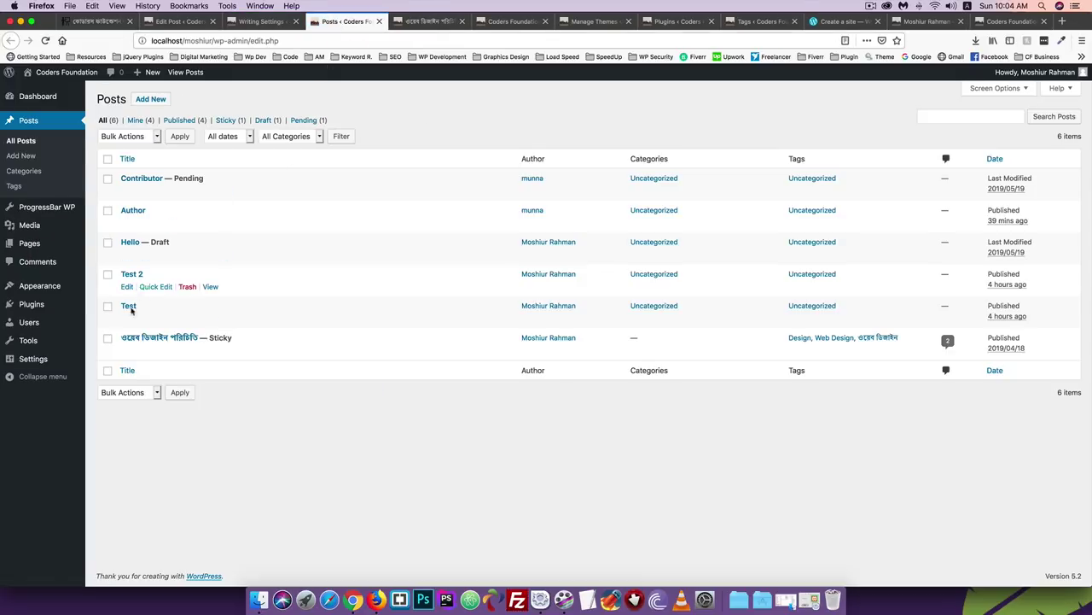
click(126, 351)
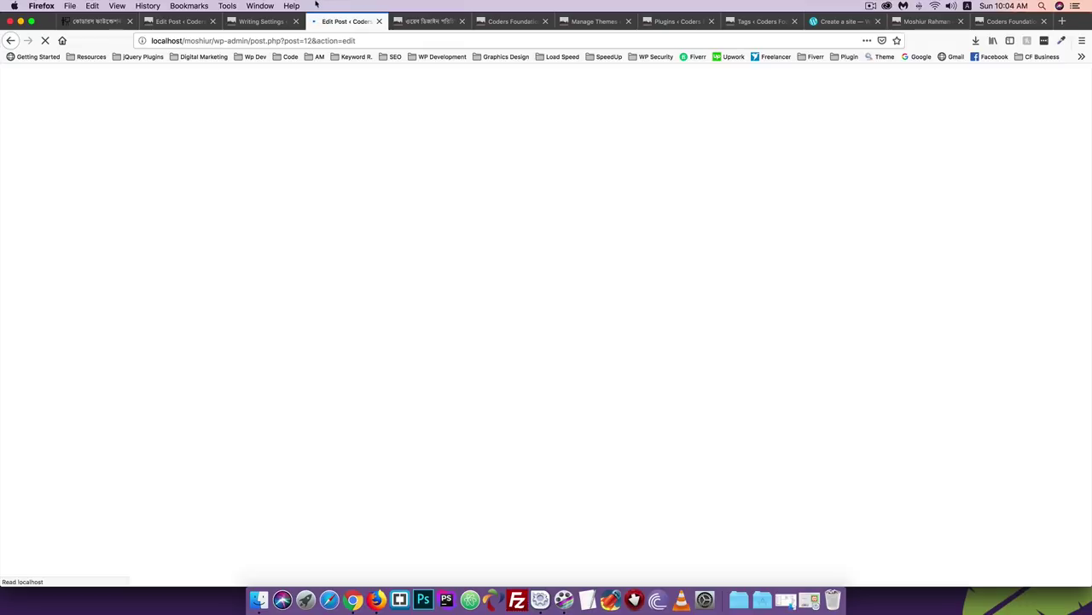
click(271, 21)
click(329, 24)
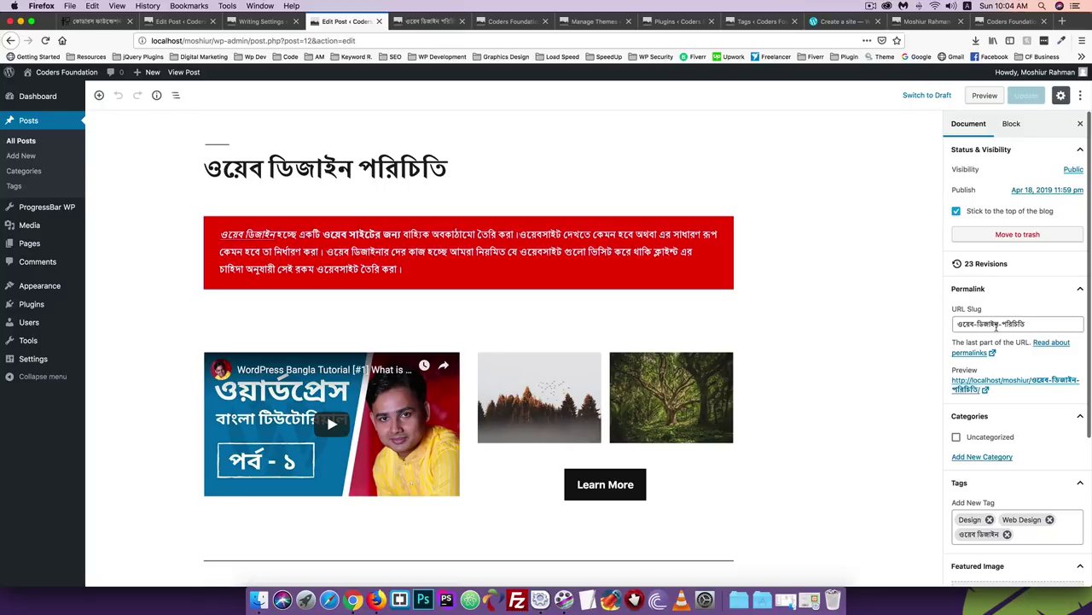
Look through the post's document settings and the editor's view and tool options, and return to the Writing Settings
scroll(1000, 434, down, 5)
scroll(999, 433, down, 1)
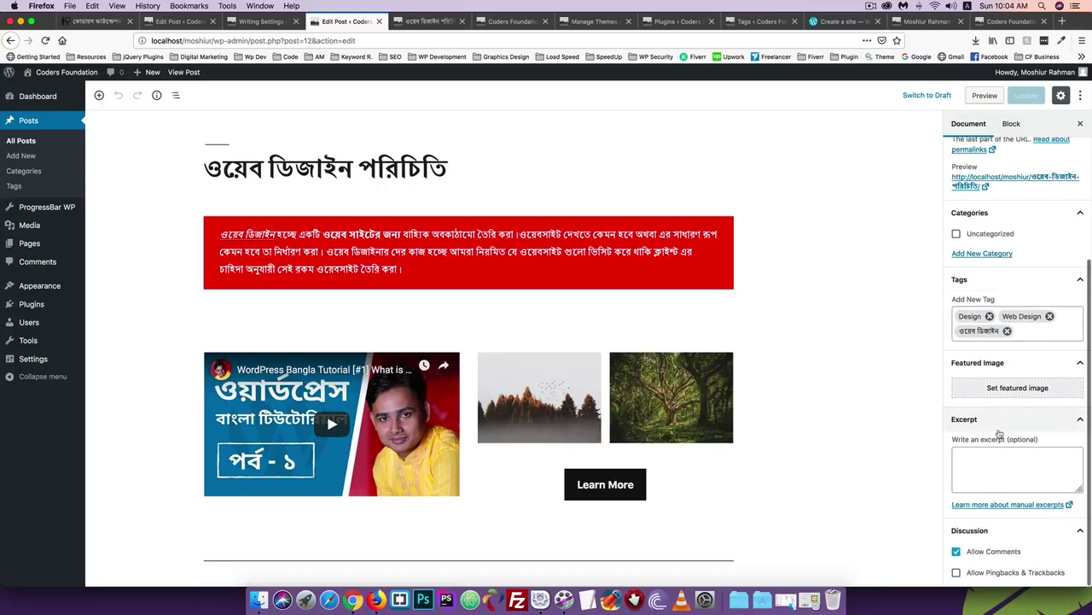
scroll(999, 434, up, 5)
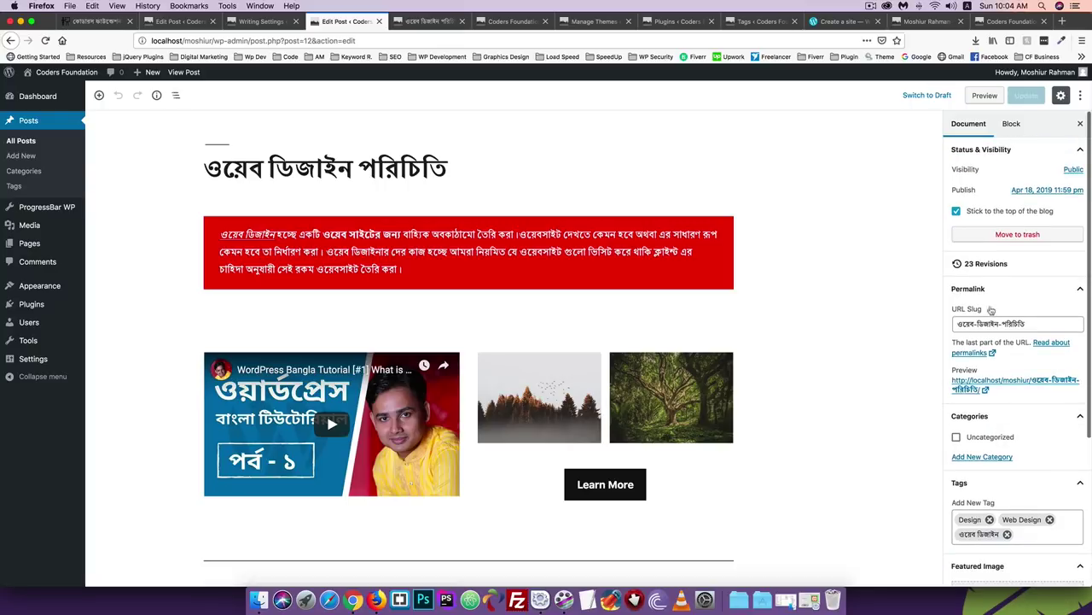
click(1062, 97)
click(1062, 97)
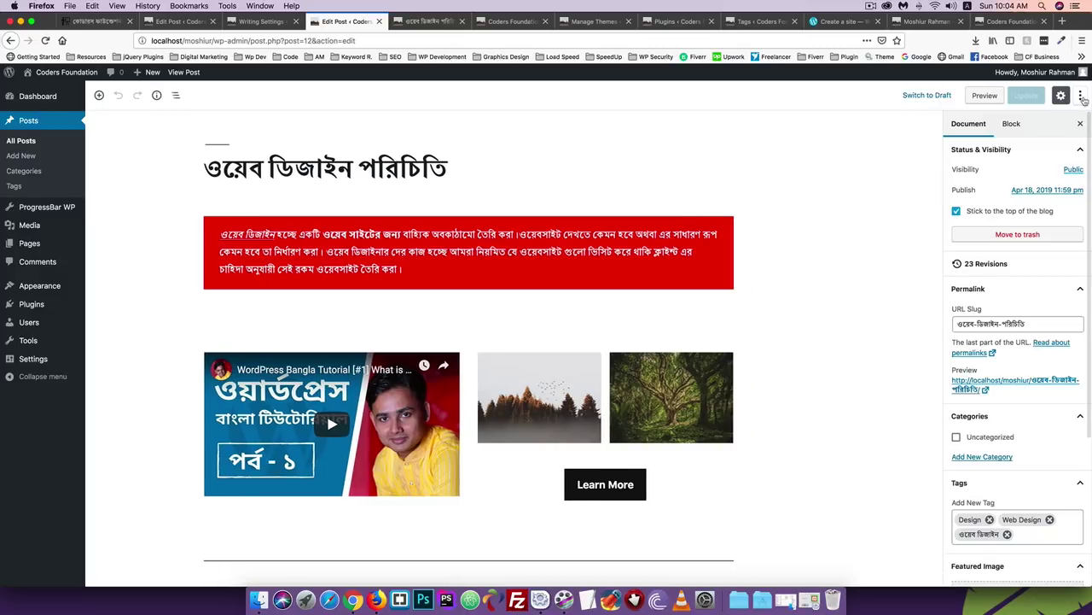
click(1081, 96)
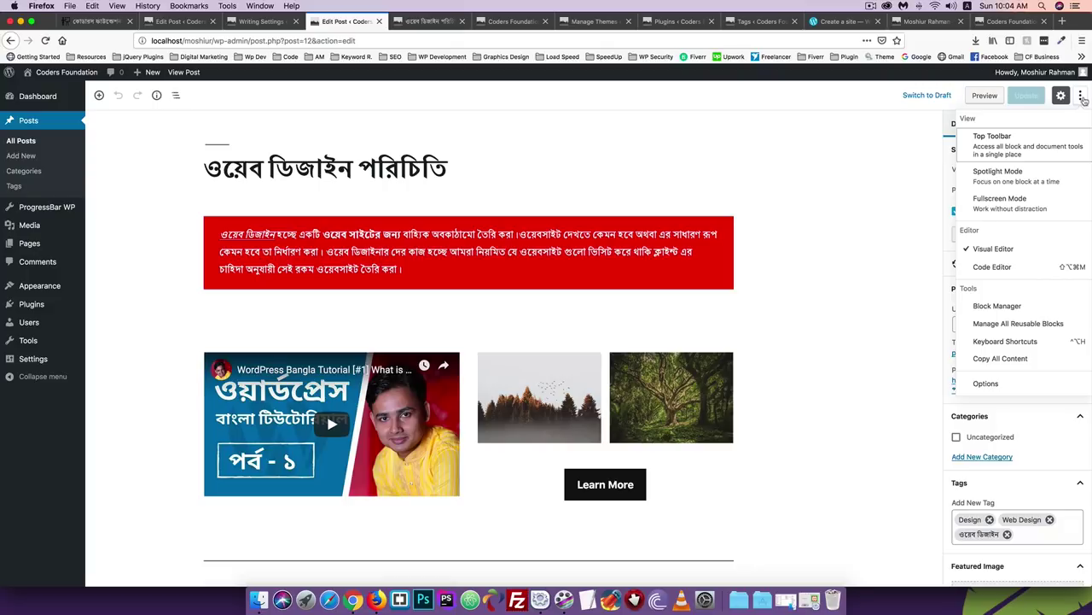
click(1081, 97)
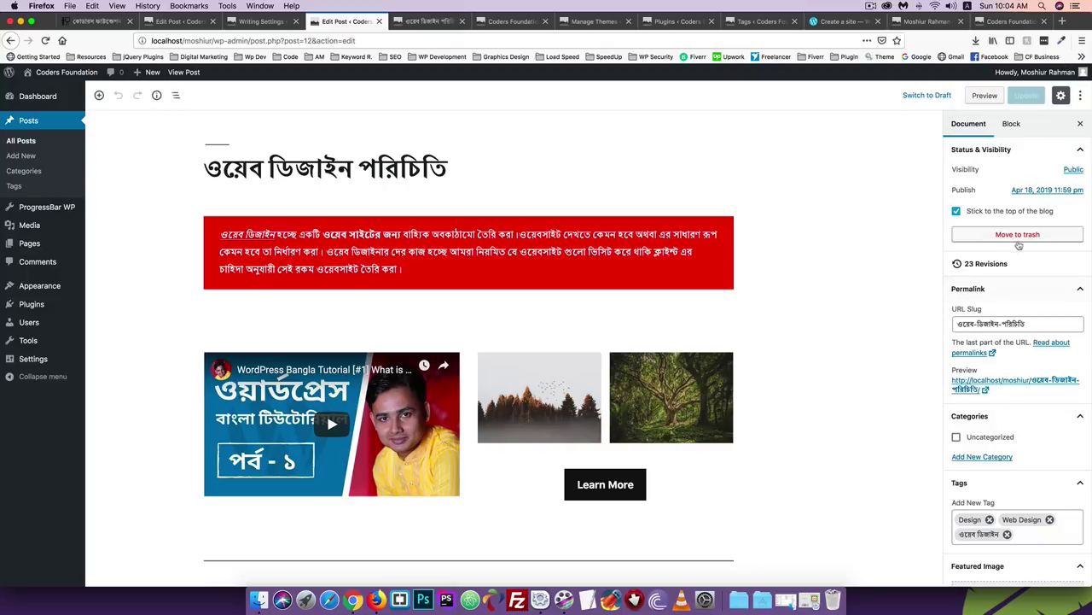
scroll(1020, 265, down, 5)
scroll(1019, 271, up, 5)
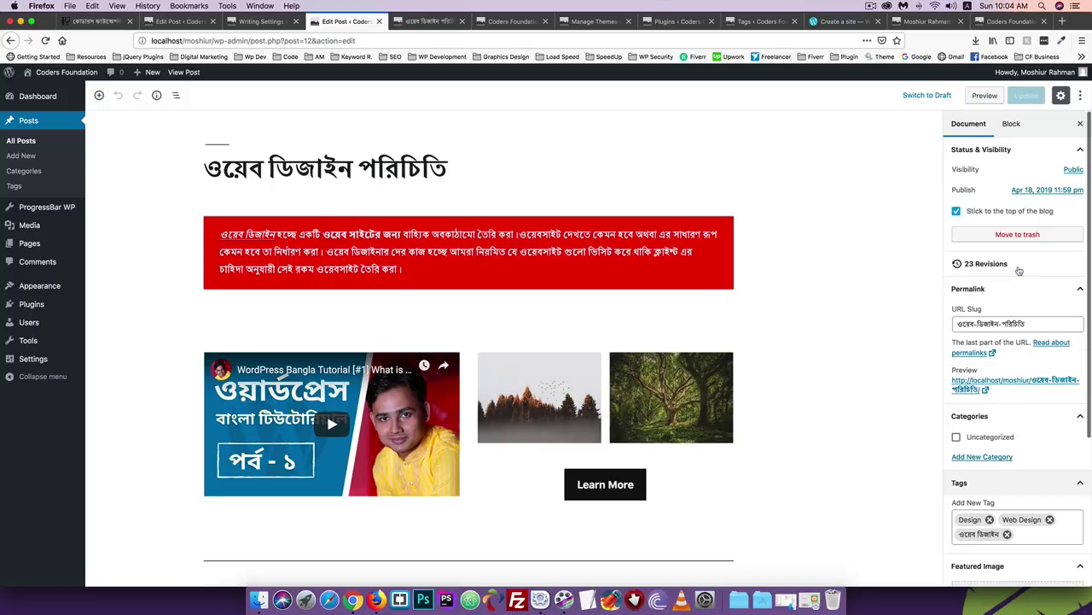
click(239, 21)
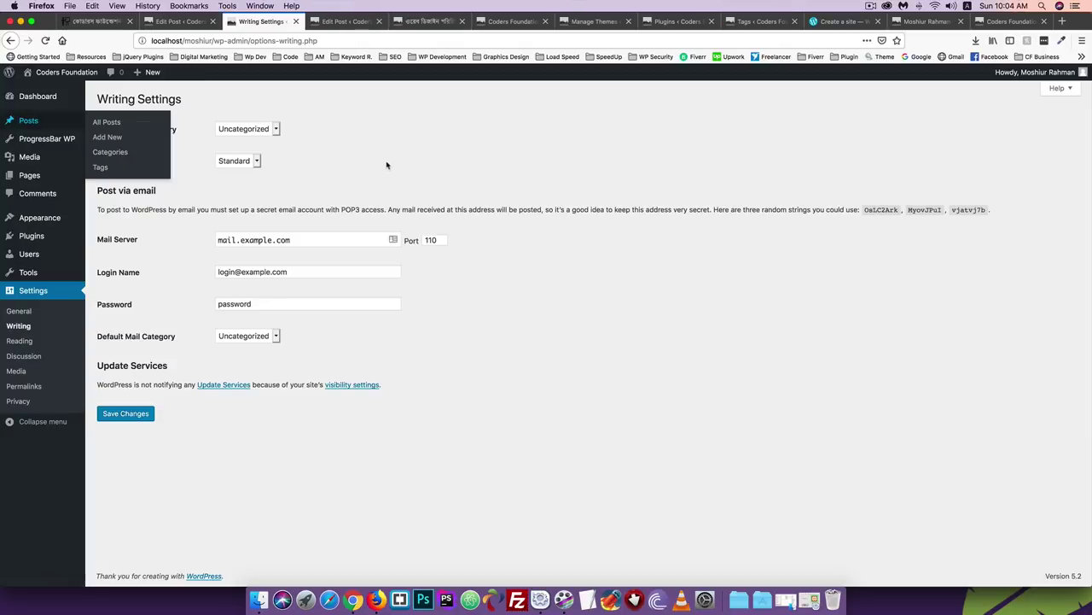
Check the available choices for the default post format and default post category, and reload the Writing Settings
click(230, 160)
click(233, 163)
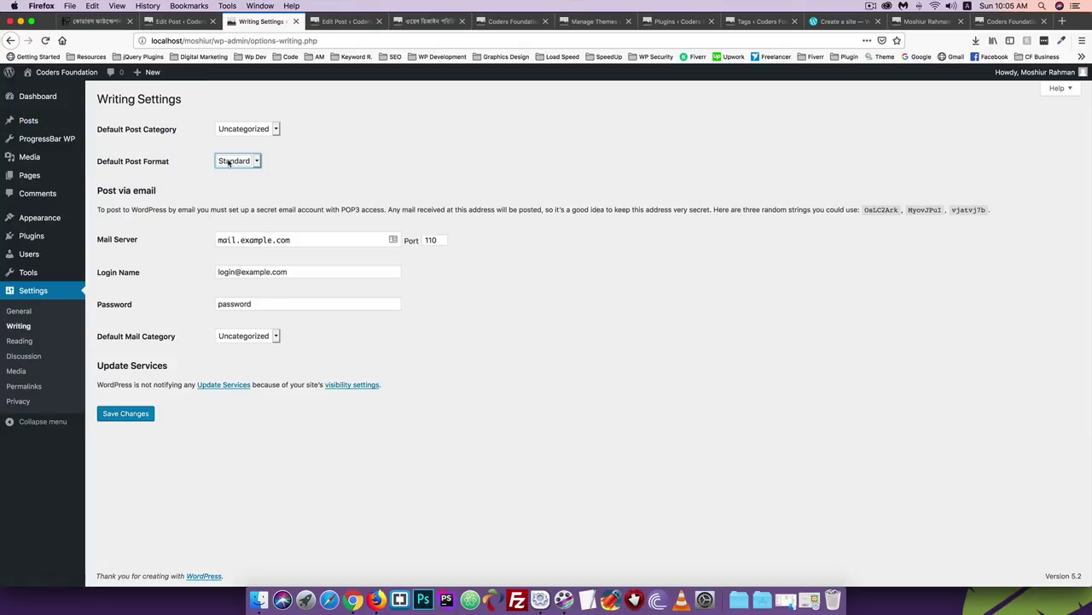
click(282, 168)
click(247, 129)
click(248, 131)
click(339, 132)
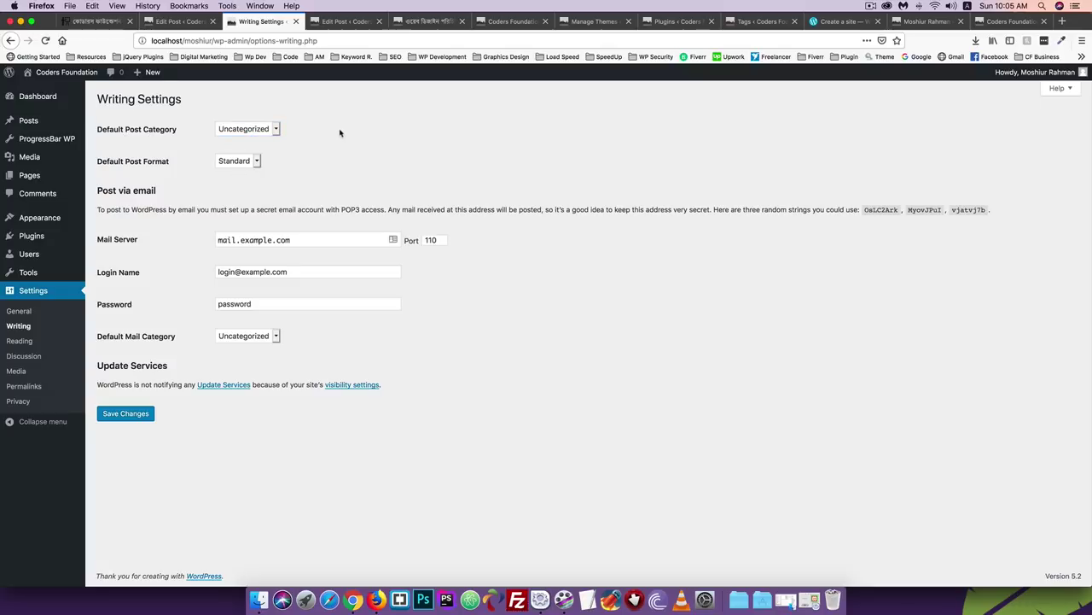
click(17, 327)
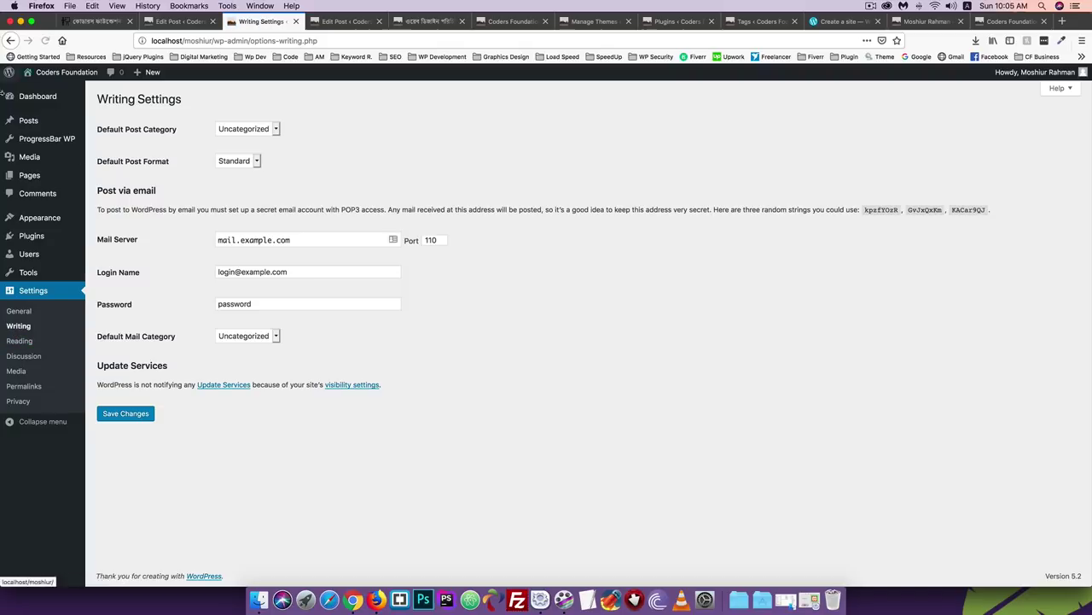
Open the post categories in a new tab and add a category named web design with the slug web-design
mouse_move(30, 121)
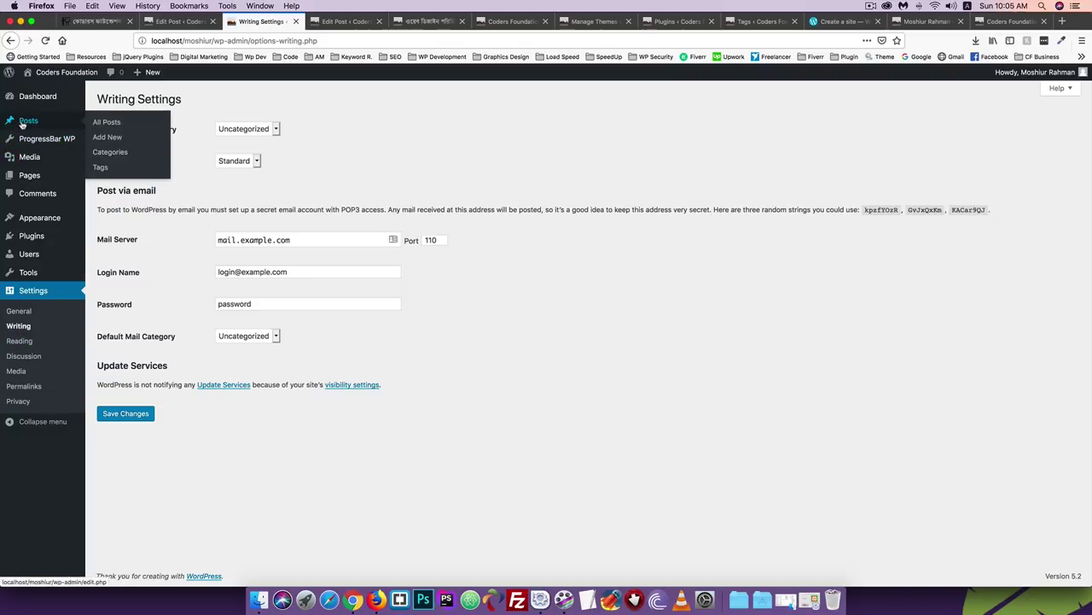
right_click(106, 152)
click(137, 157)
click(306, 21)
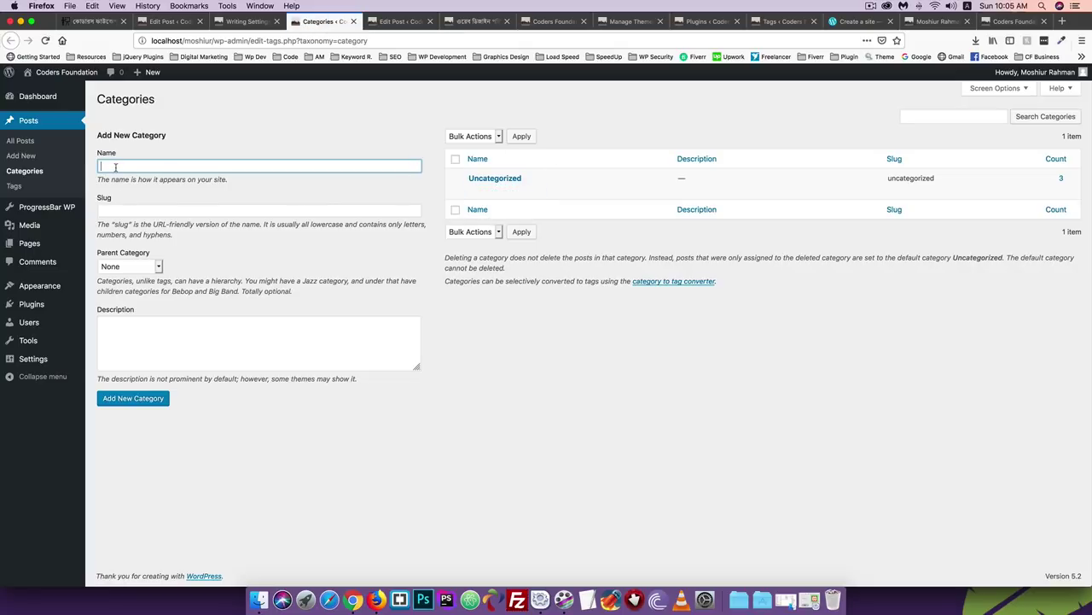
text(web design)
click(120, 210)
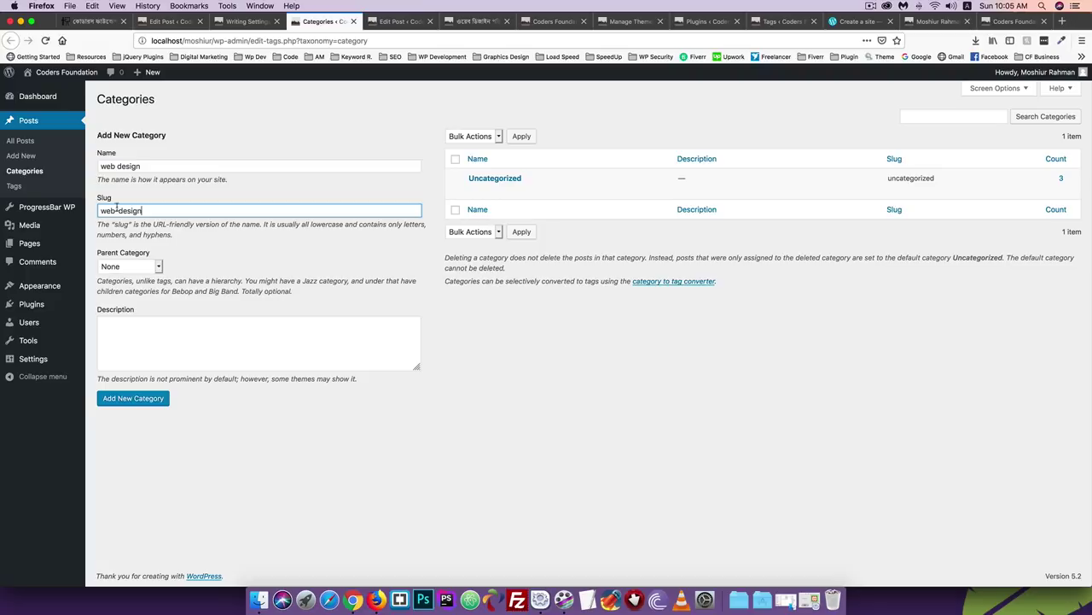
click(126, 398)
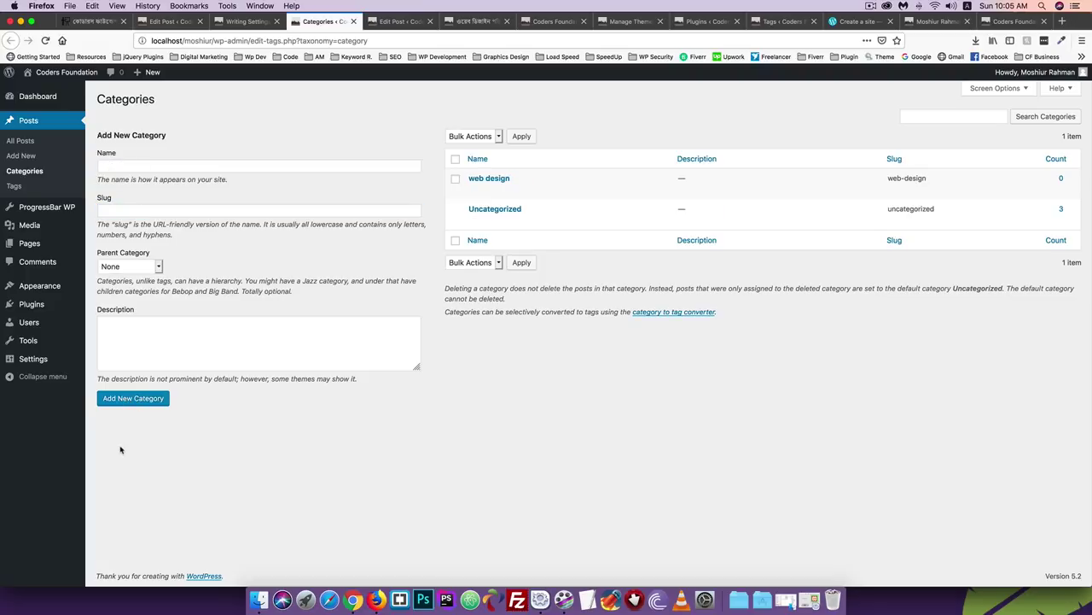
Set the default post category to web design in the reloaded Writing Settings and save the changes
click(246, 21)
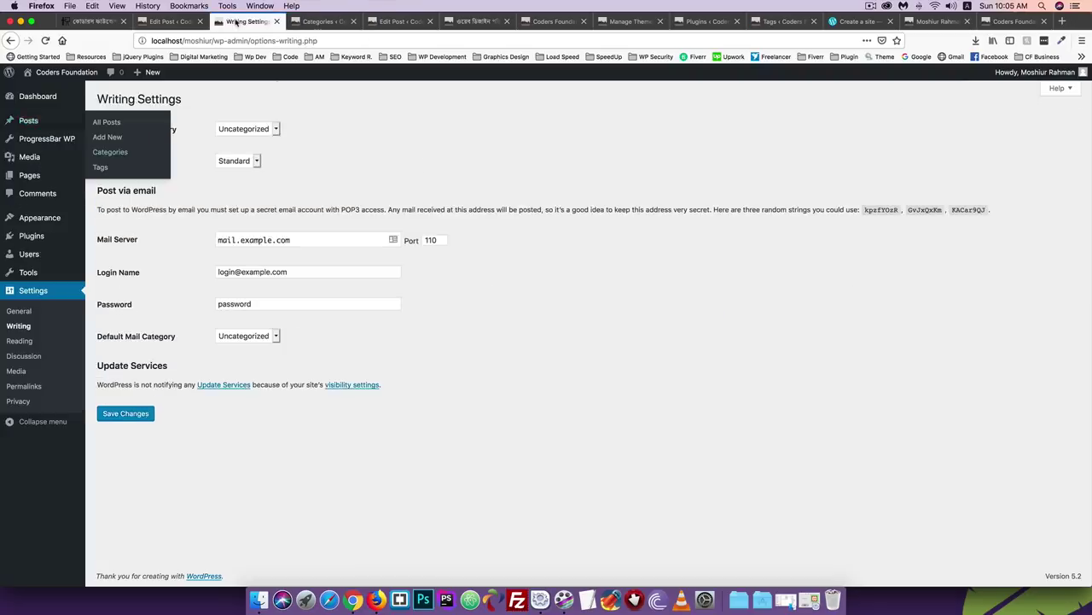
click(19, 325)
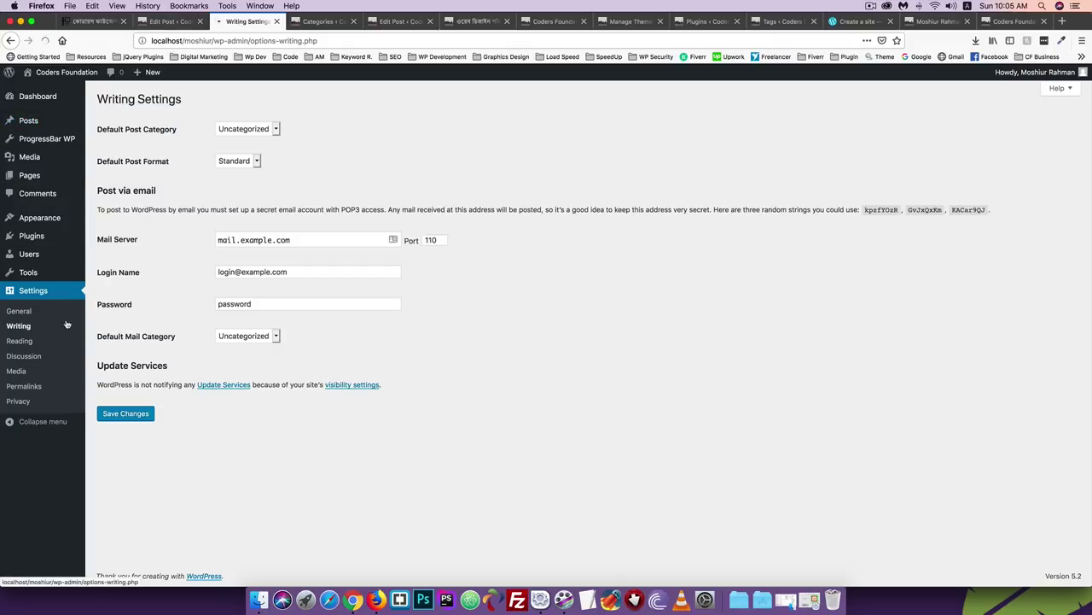
click(231, 132)
click(243, 140)
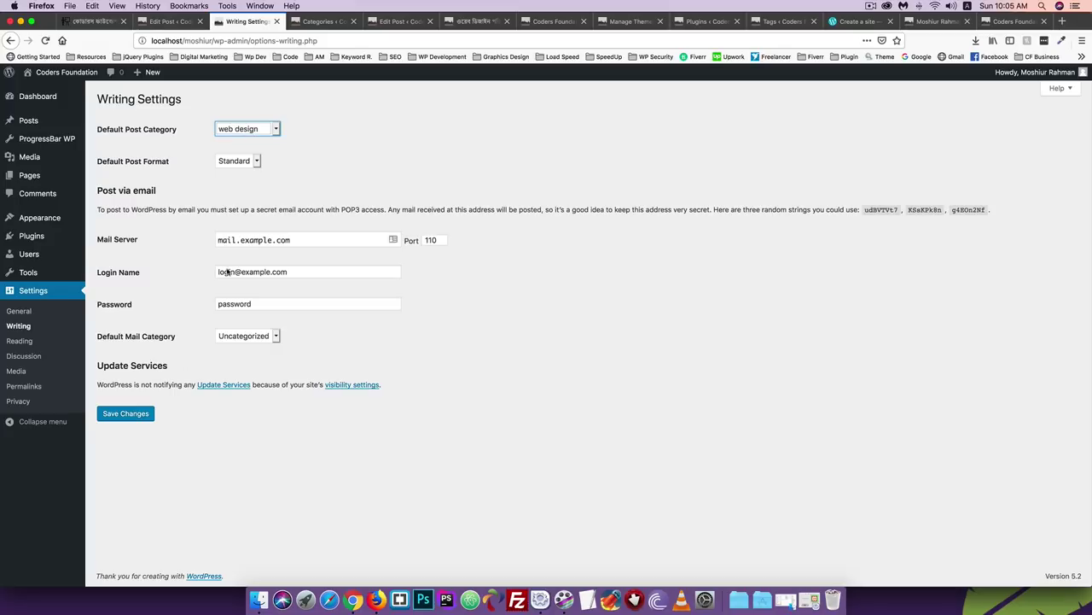
click(127, 415)
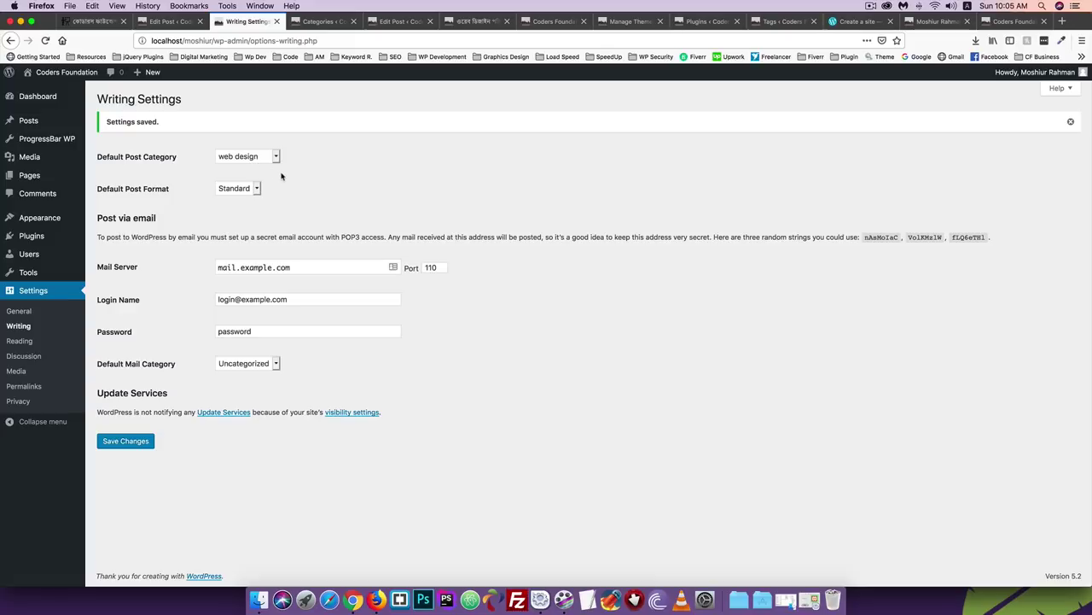
Review the default post format options, keep Standard, and open the Reading Settings
click(240, 190)
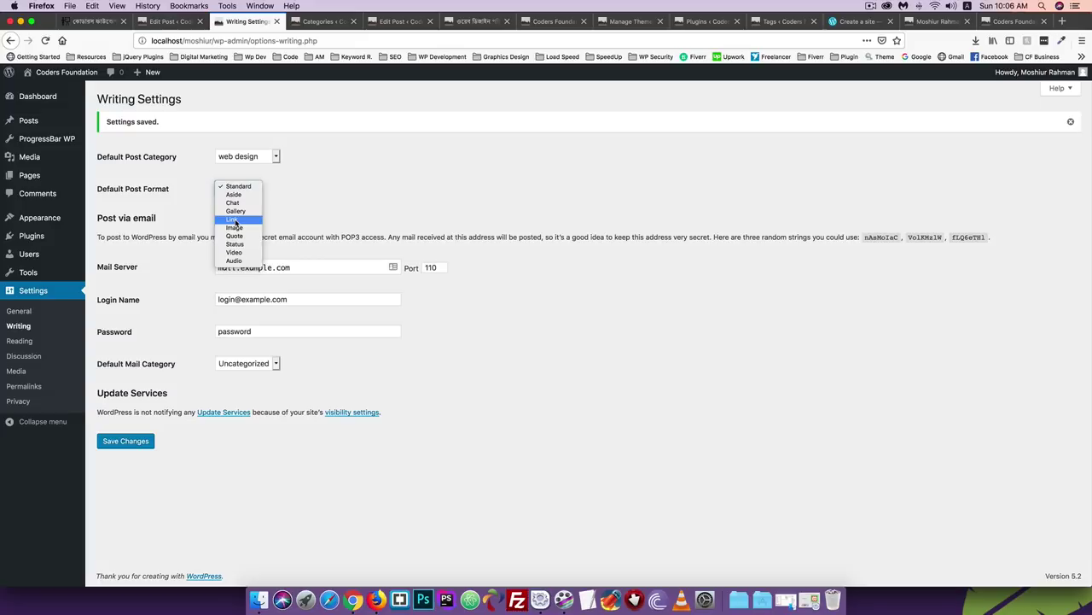
click(238, 187)
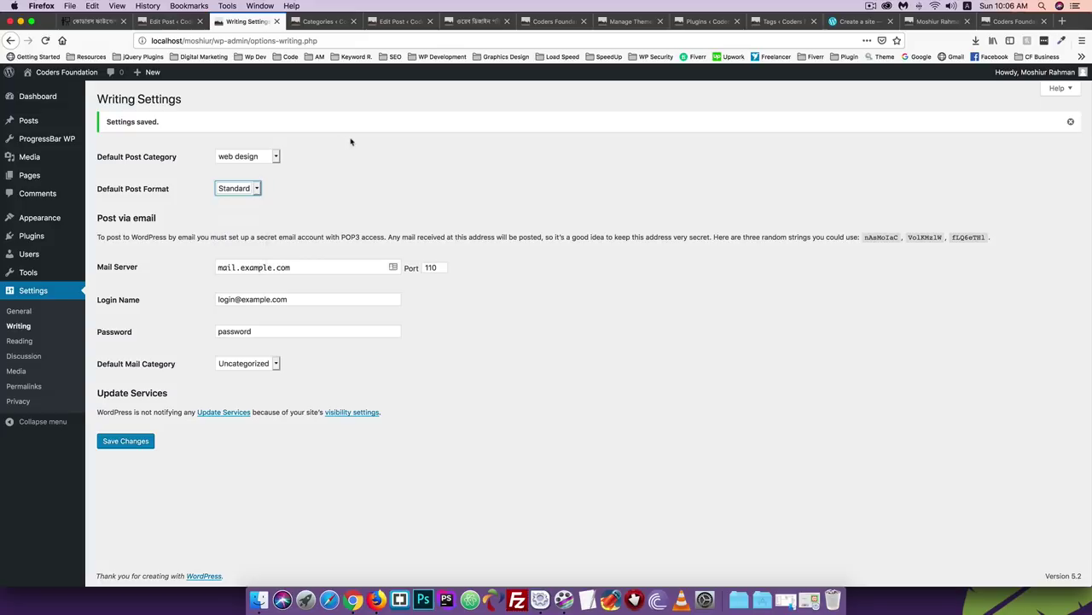
click(231, 188)
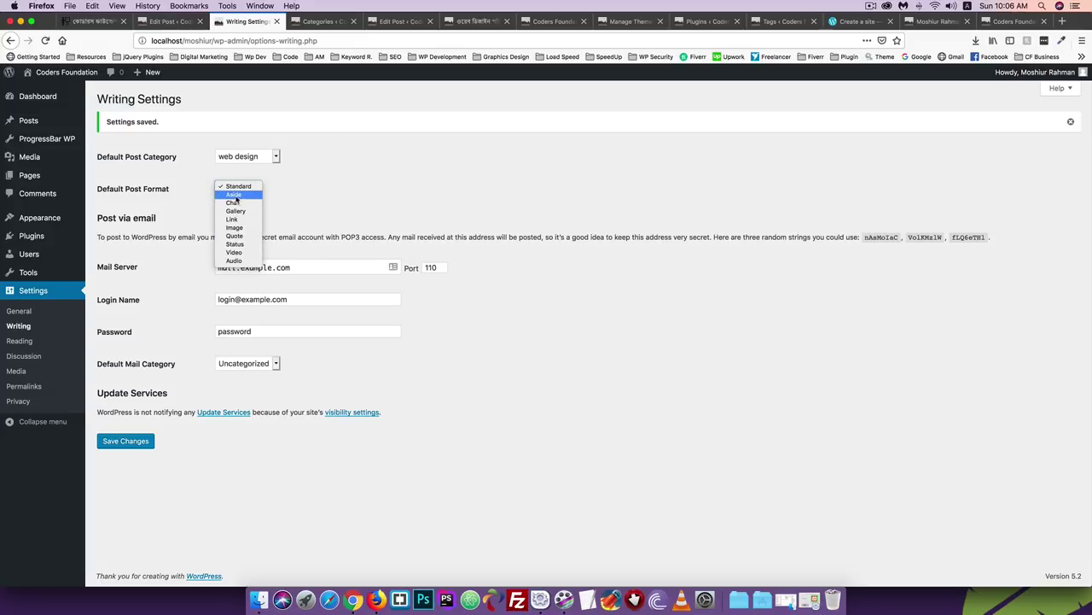
click(292, 184)
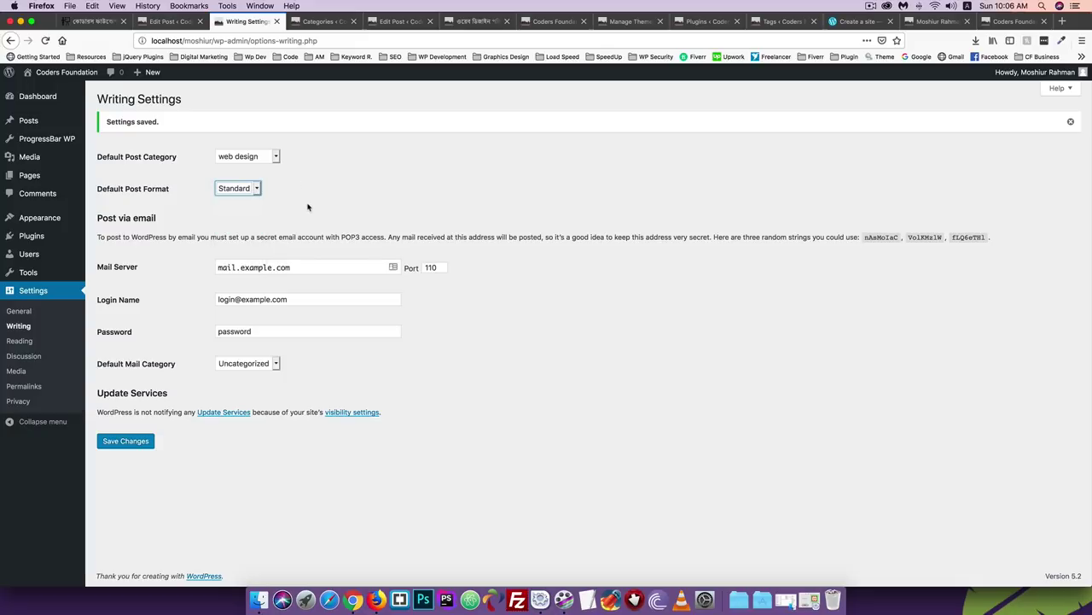
click(19, 342)
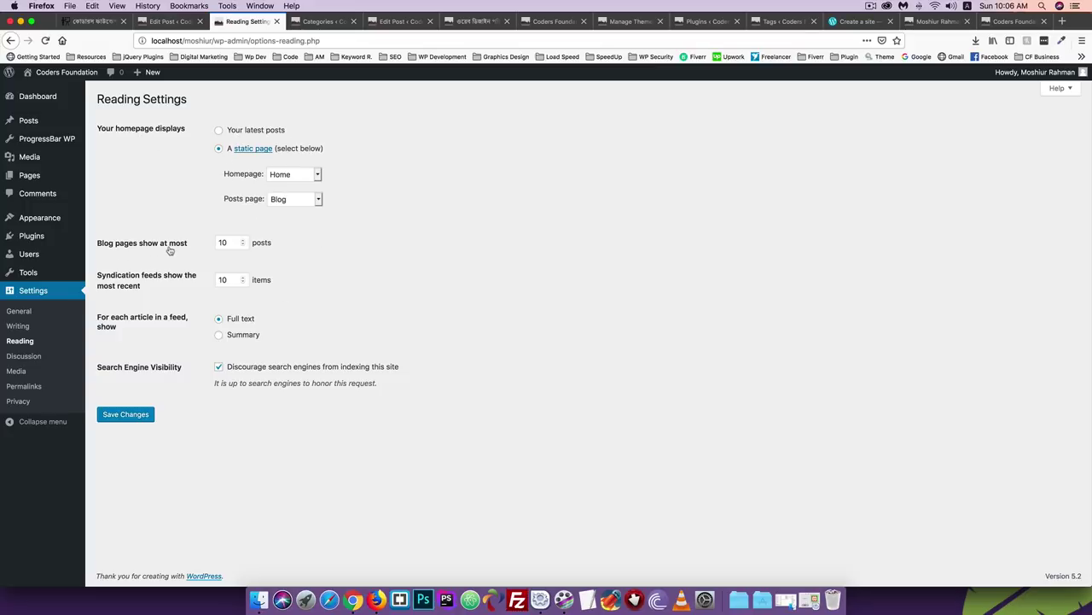
Open the site in a new tab beside the settings, go to its Blog page and look through the listed posts
click(325, 23)
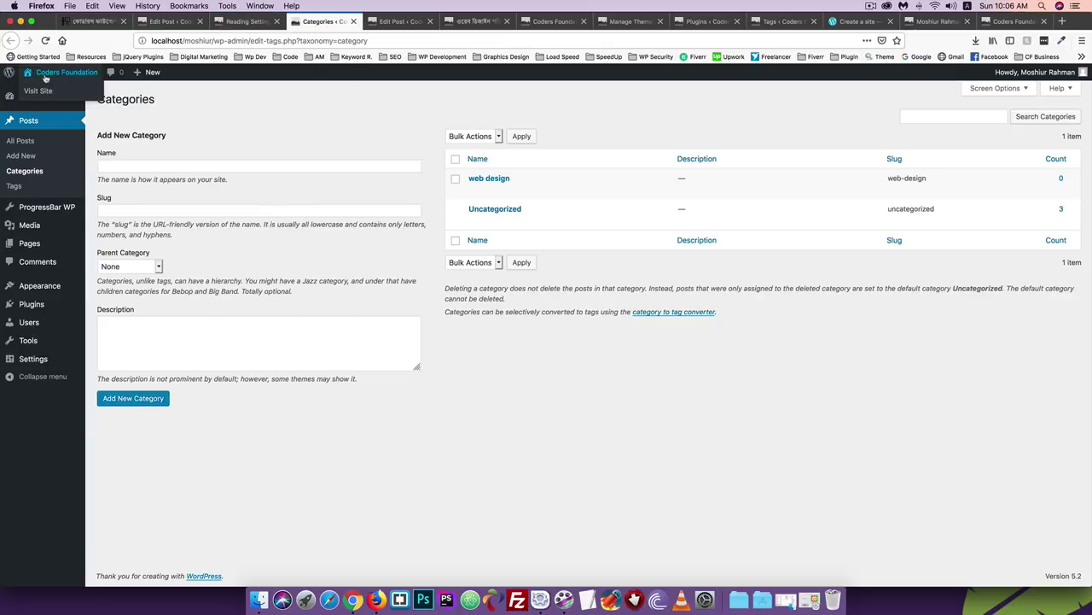
right_click(44, 88)
click(75, 95)
drag(359, 12, 294, 13)
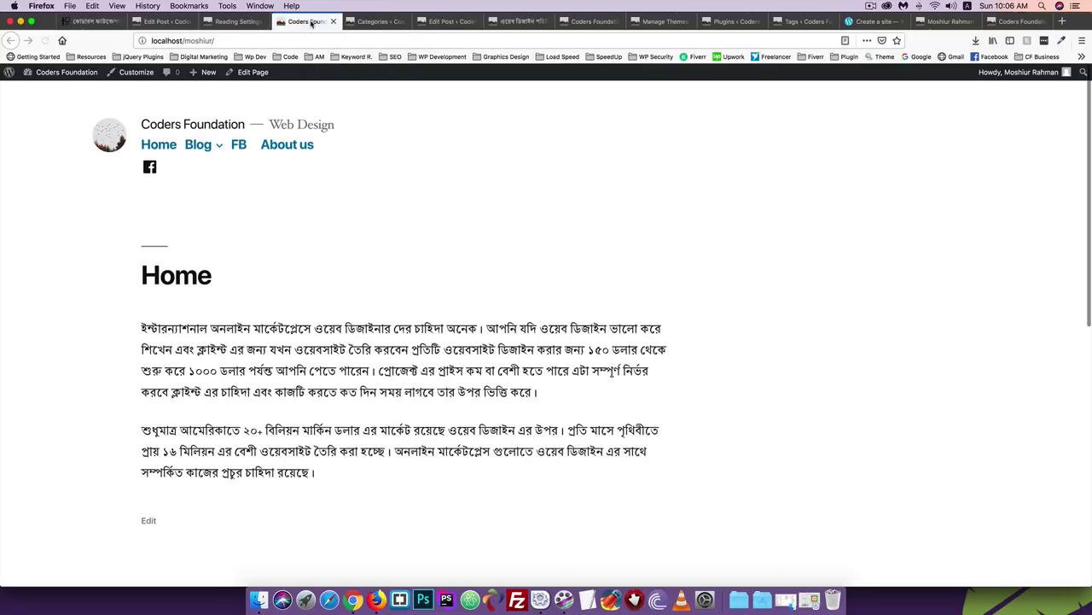
click(197, 145)
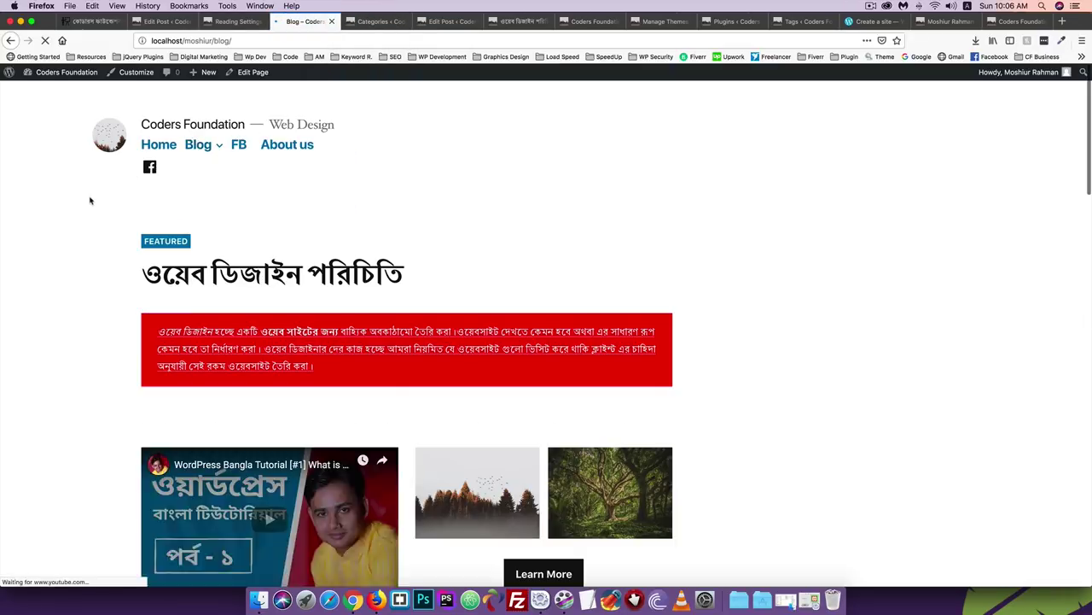
scroll(90, 199, down, 12)
scroll(91, 200, down, 5)
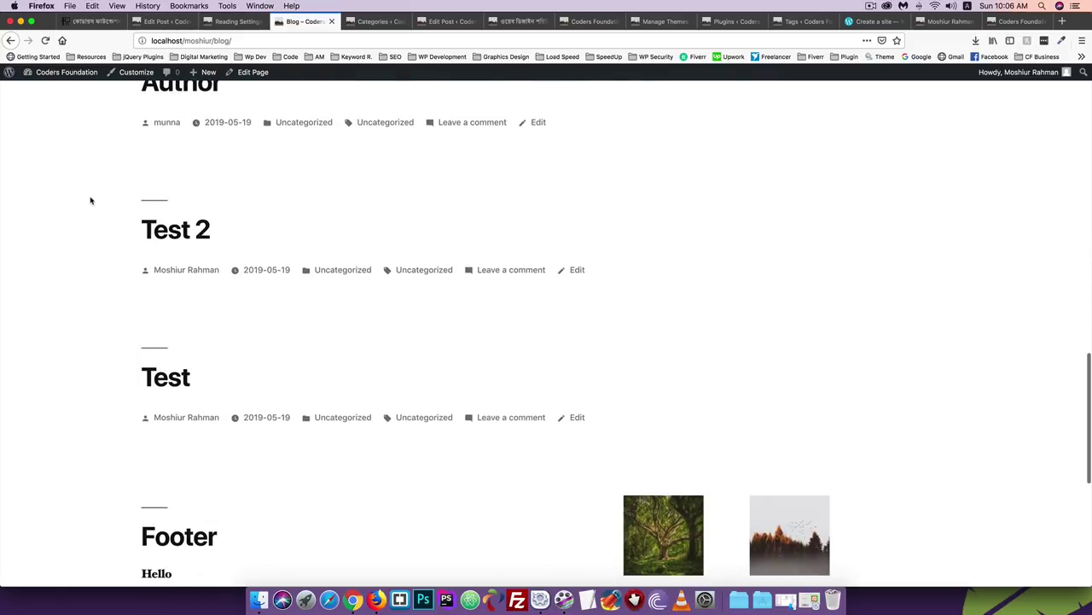
scroll(90, 199, up, 6)
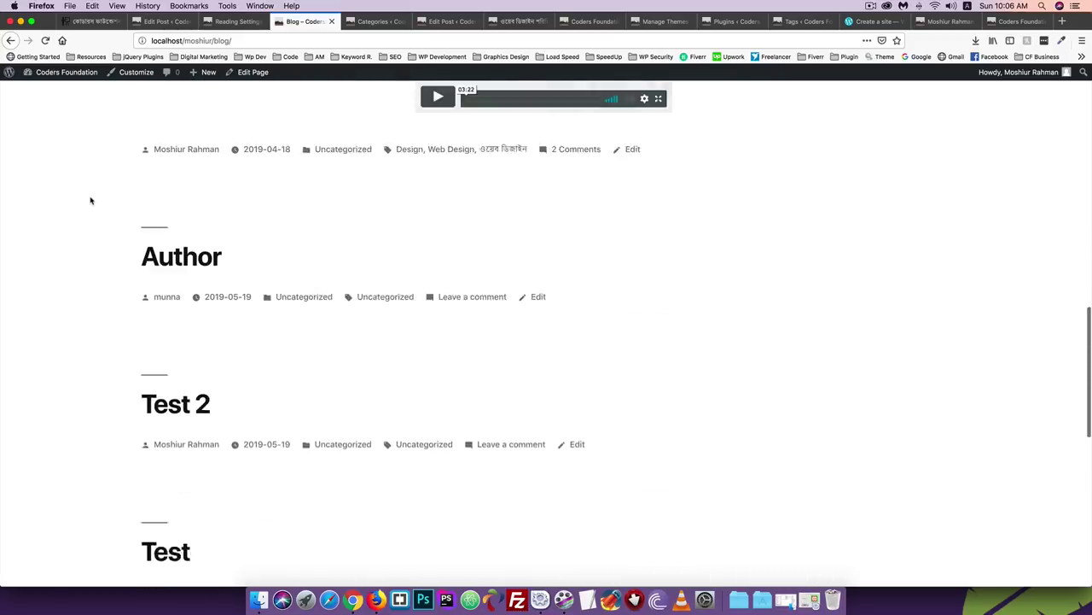
scroll(90, 200, down, 4)
scroll(151, 353, up, 15)
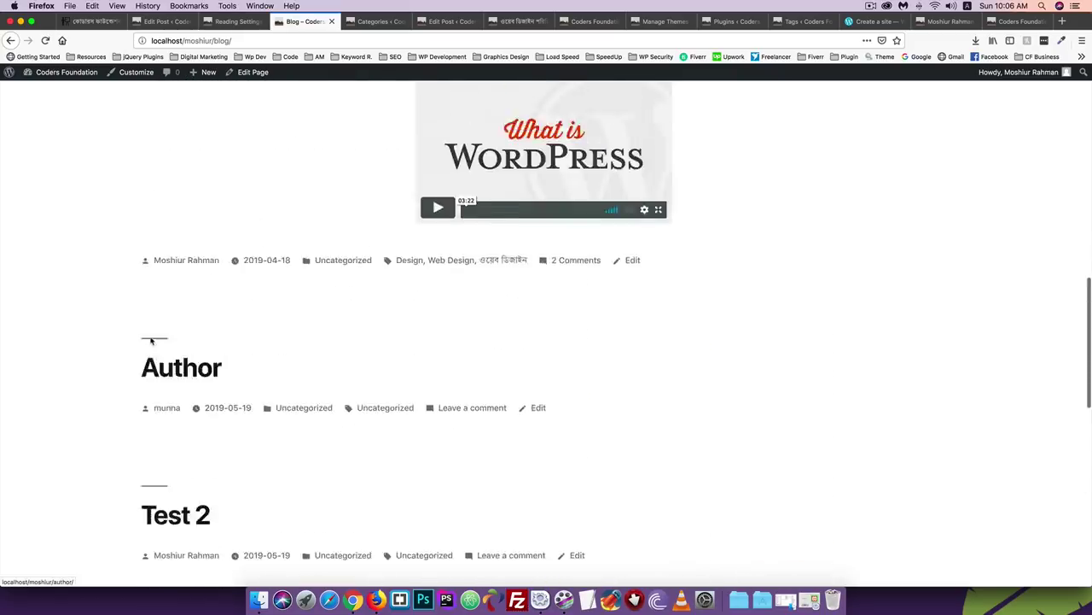
Set the blog pages to show at most 2 posts in the Reading Settings and save the changes
click(234, 22)
click(228, 243)
key(super+a)
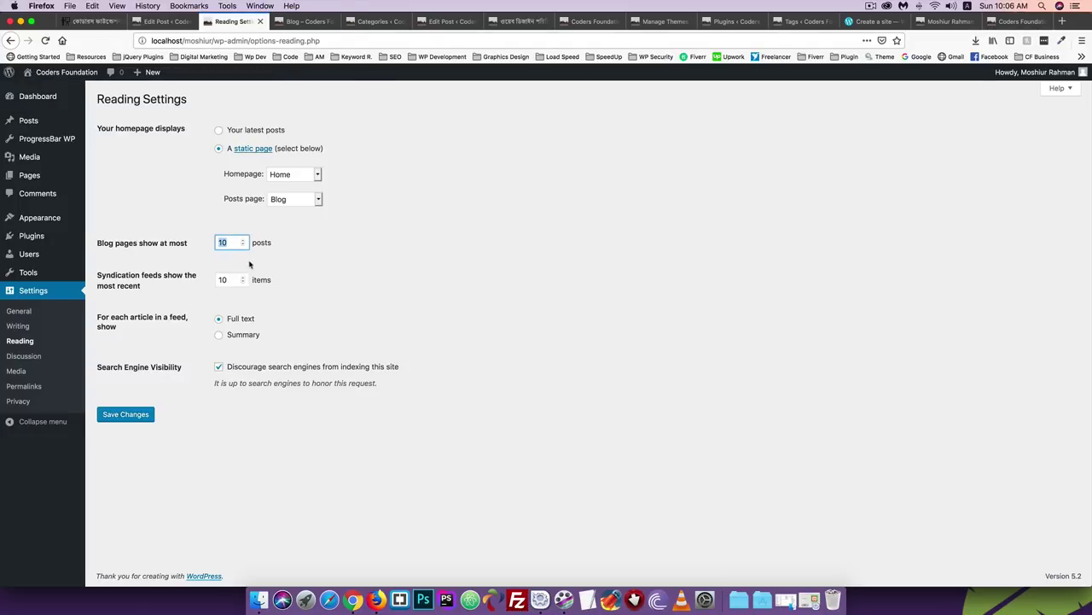
text(2)
click(139, 414)
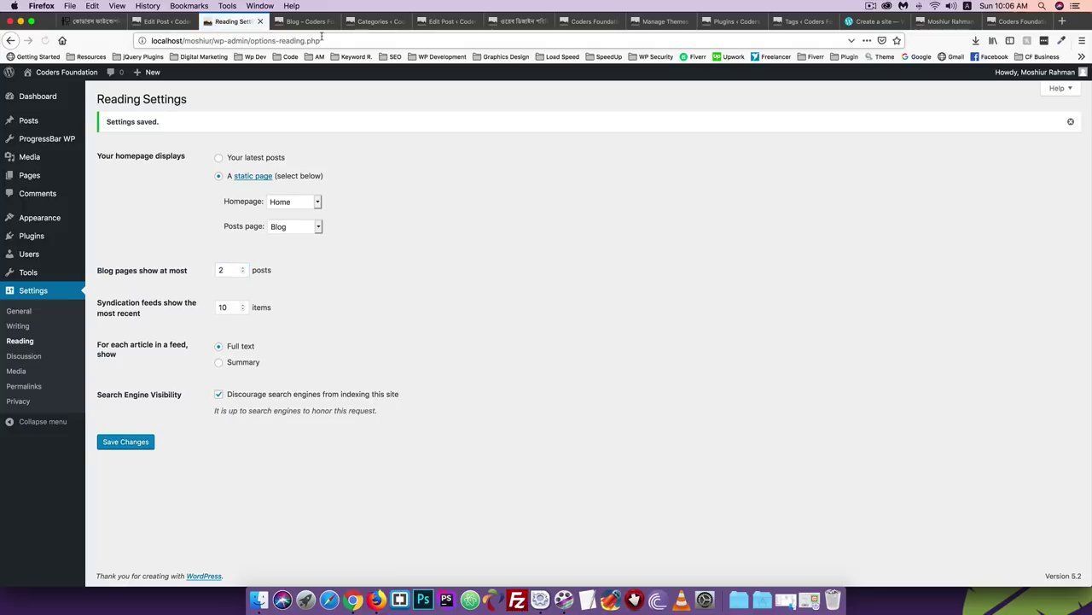
Reload the Blog page and check the posts and pagination on its first page
key(ctrl+Tab)
click(45, 41)
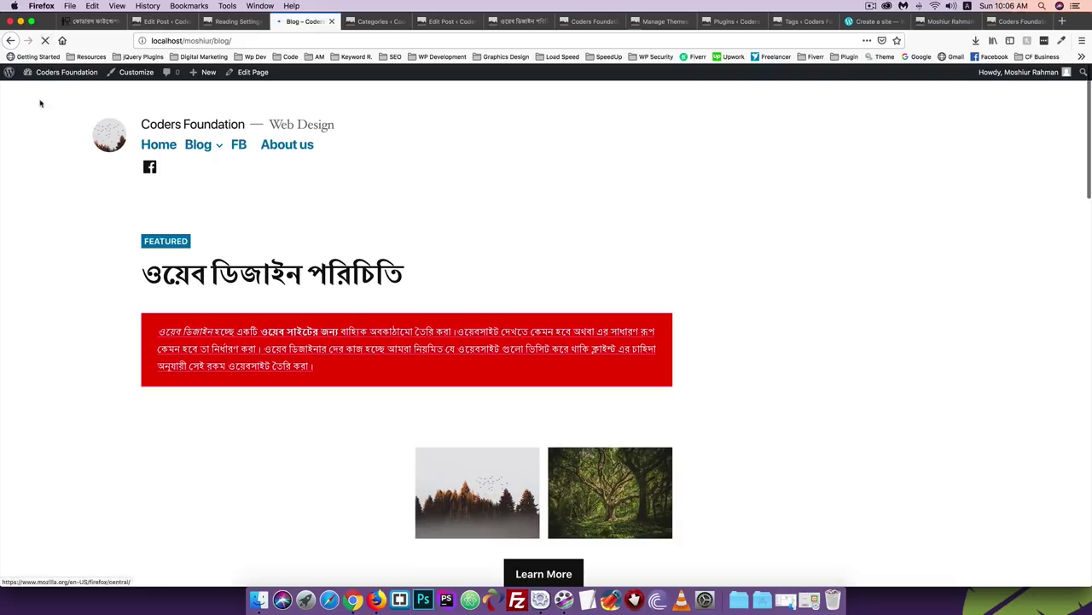
scroll(238, 272, down, 5)
scroll(238, 271, down, 5)
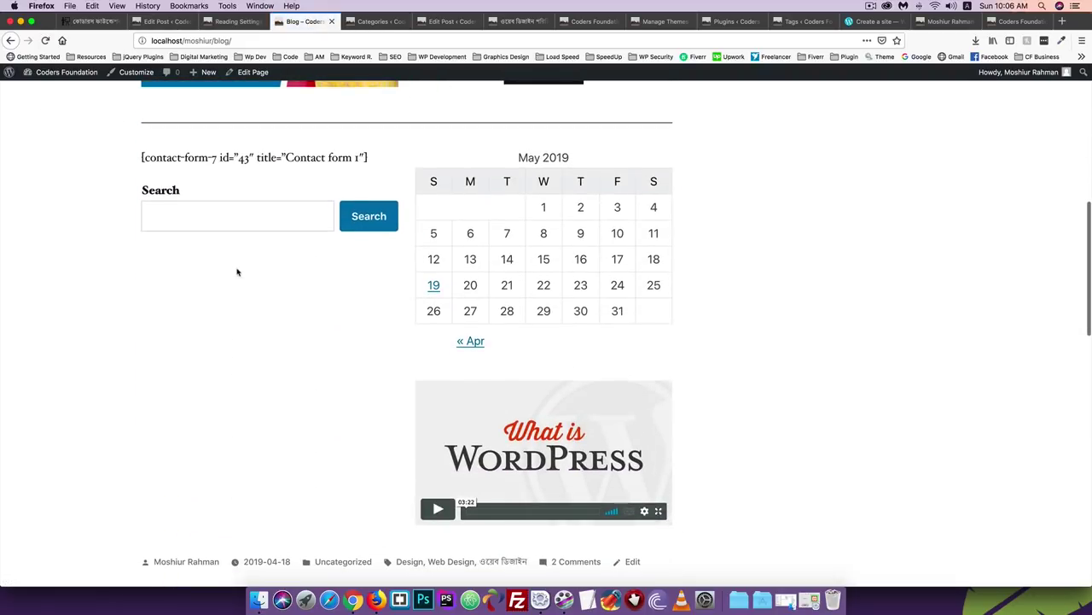
scroll(226, 303, down, 3)
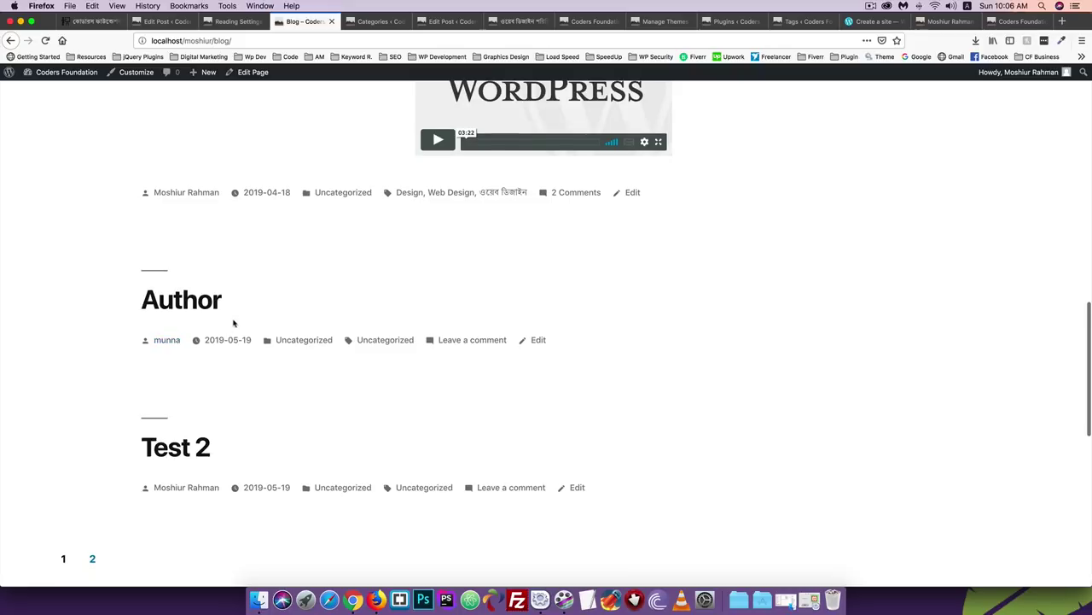
scroll(164, 271, up, 1)
scroll(163, 271, up, 15)
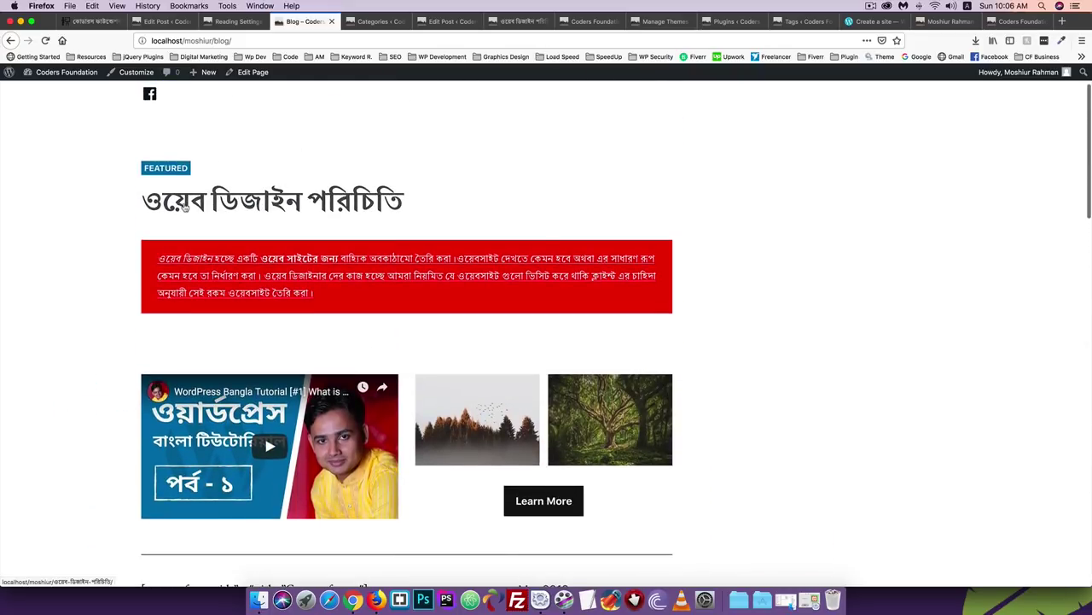
scroll(186, 205, down, 15)
scroll(184, 205, up, 2)
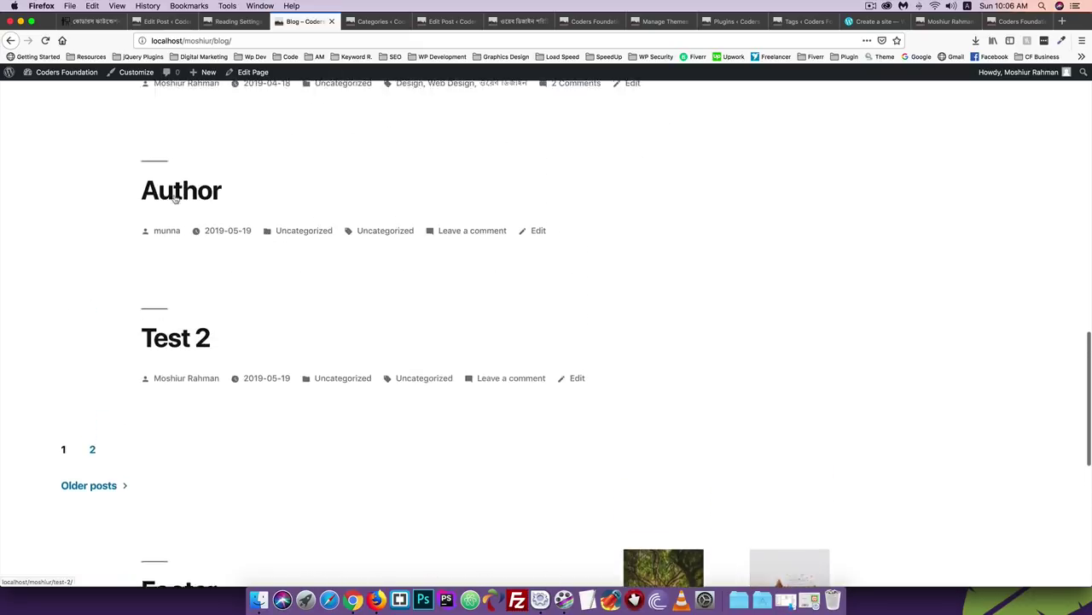
scroll(186, 363, down, 1)
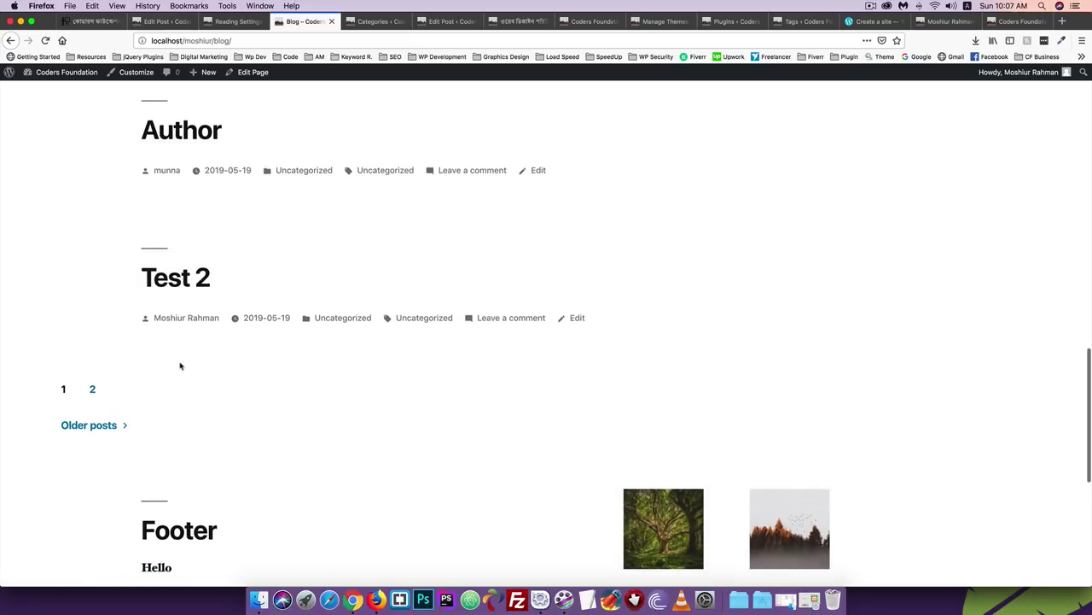
Open page 2 of the blog, look through its posts, and return to the Reading Settings
click(93, 390)
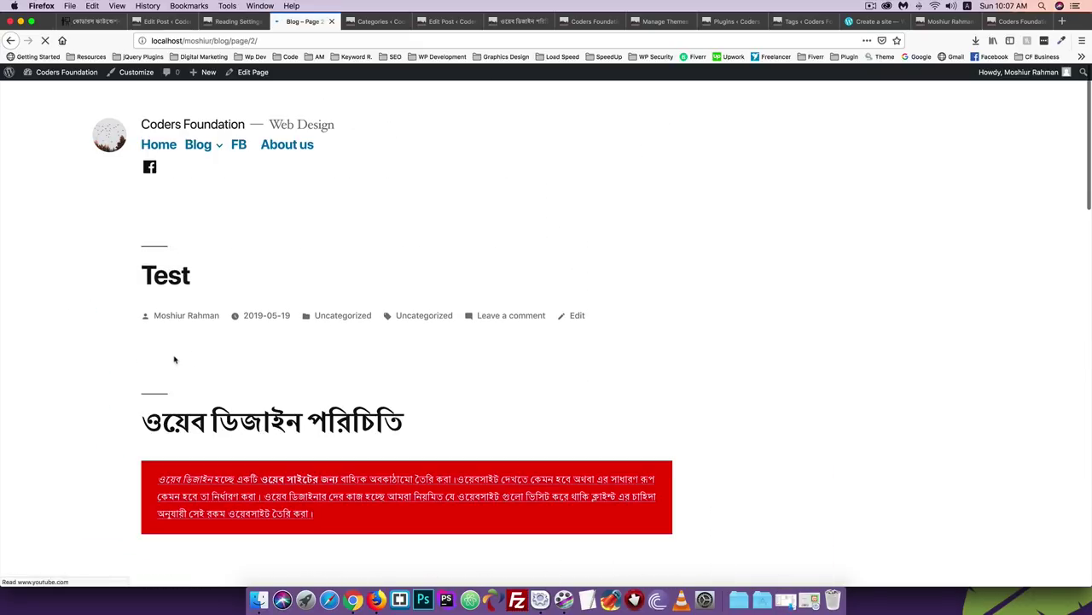
scroll(174, 358, down, 6)
scroll(174, 359, up, 10)
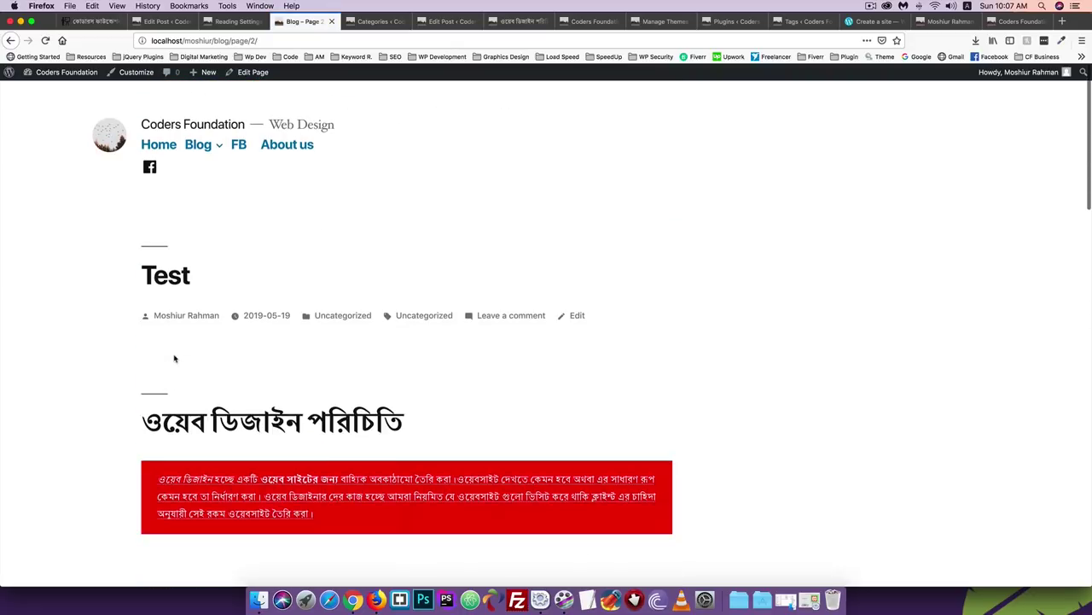
click(231, 22)
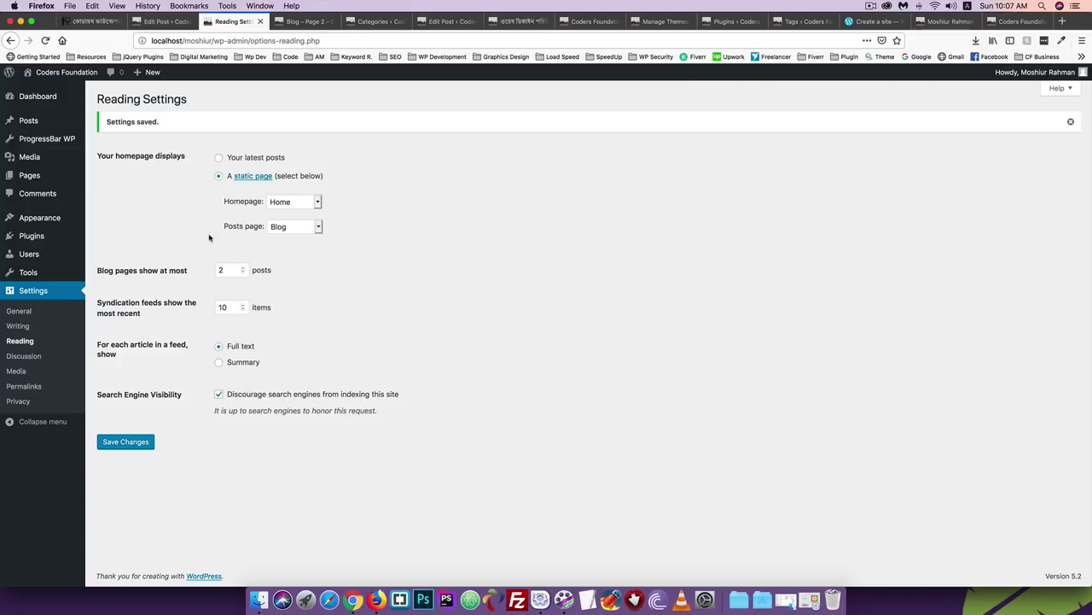
Load the site's /feed address in the Blog tab and cancel opening the XML file
click(305, 21)
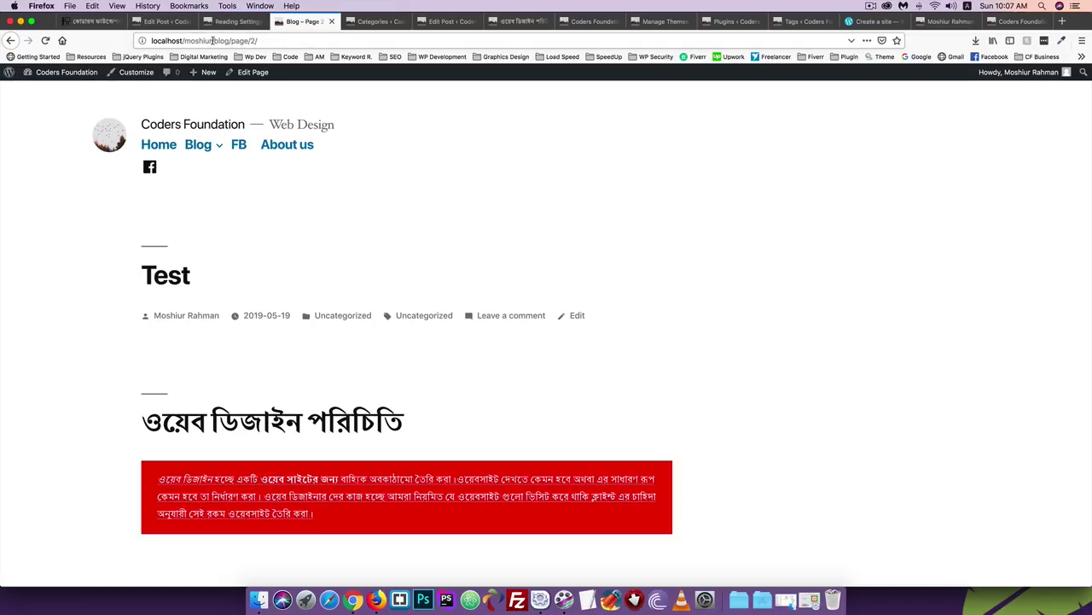
drag(212, 40, 453, 48)
click(250, 40)
key(BackSpace)
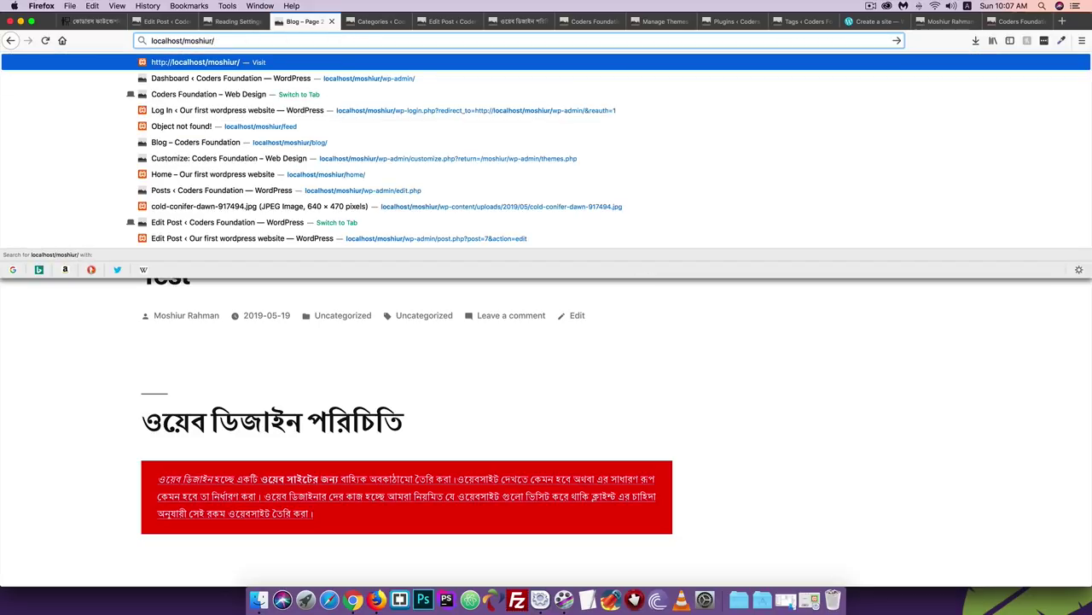
text(feed)
key(Return)
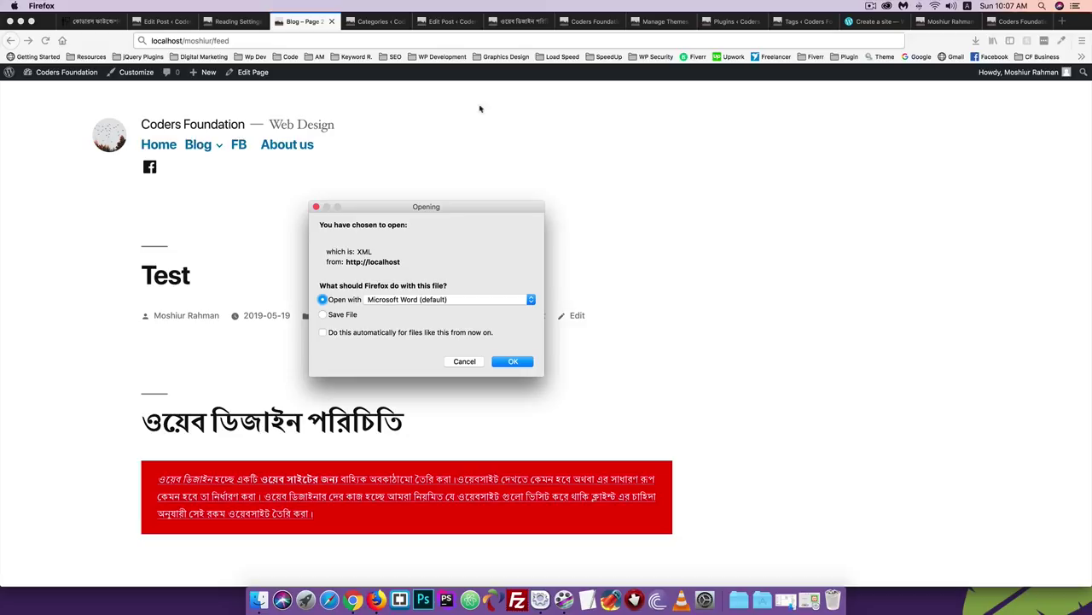
click(463, 361)
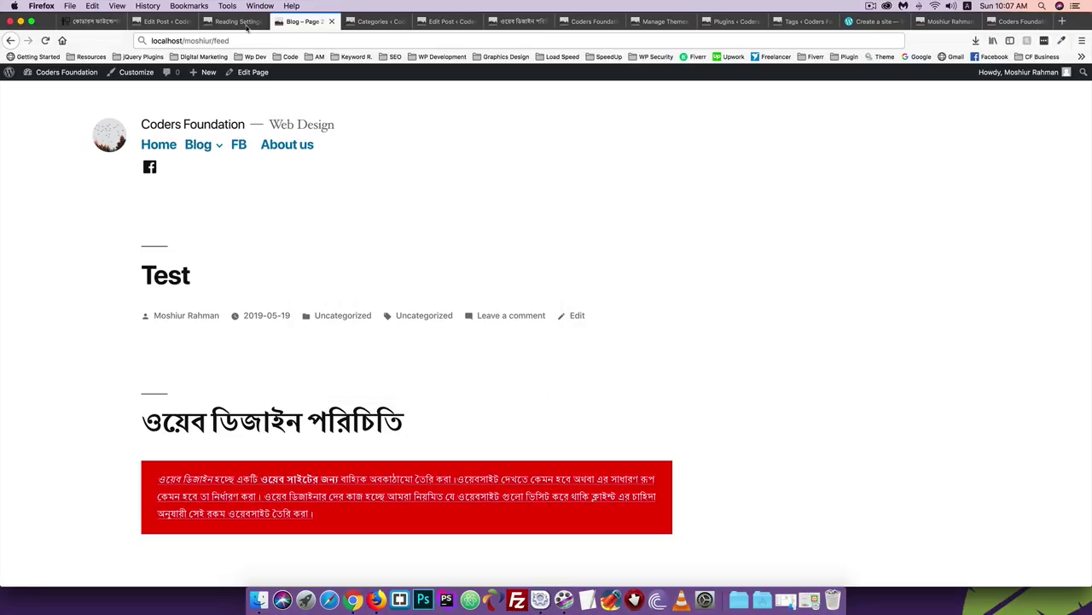
Return to the Reading Settings and enter 2 as the number of most recent items in syndication feeds
click(233, 21)
click(333, 21)
click(227, 41)
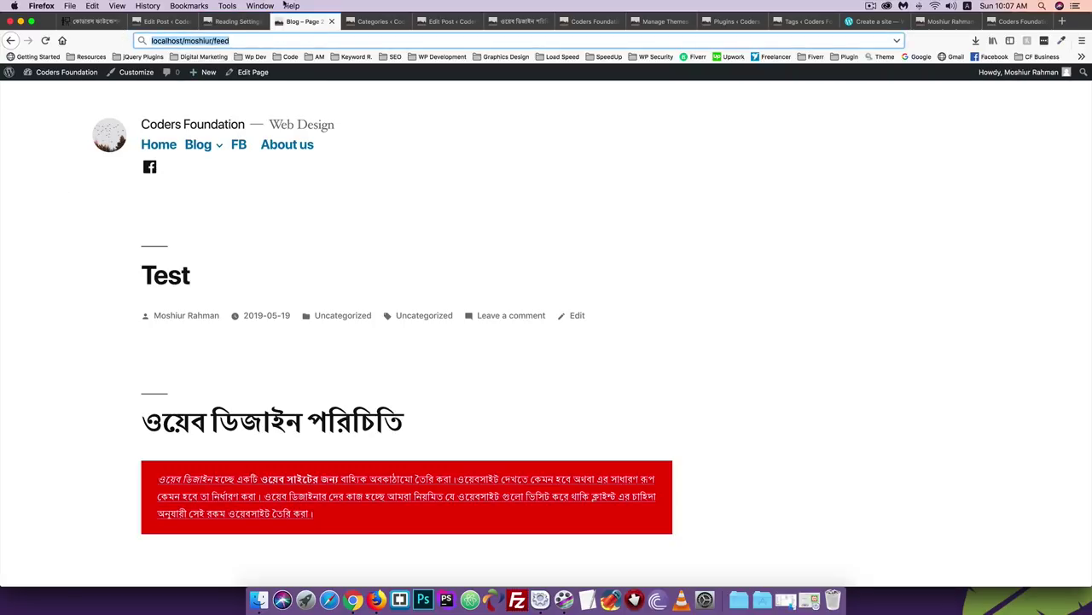
click(237, 21)
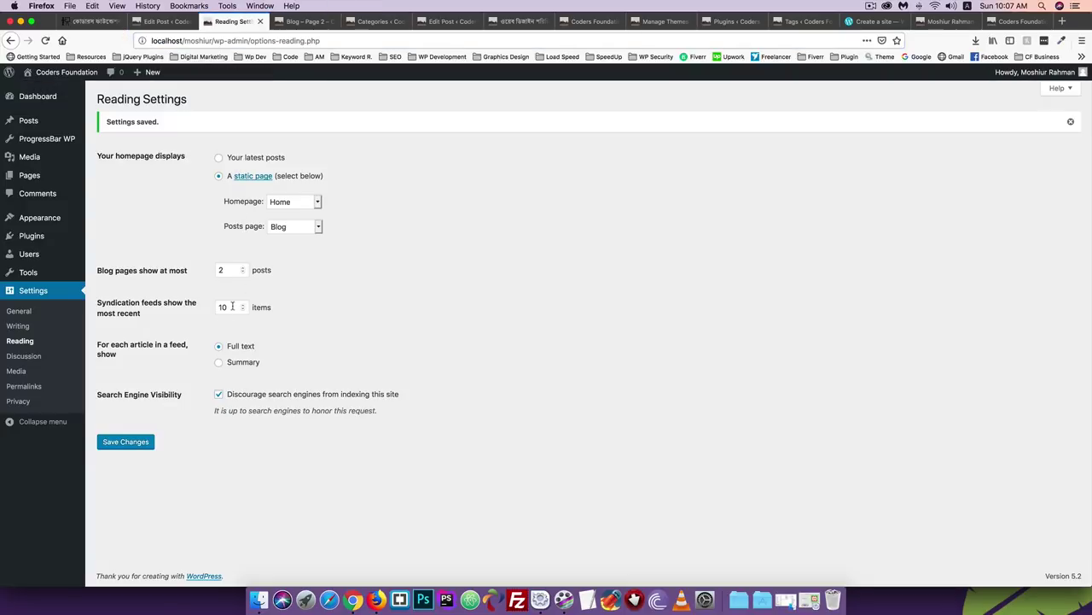
double_click(231, 306)
text(2)
Open the Discussion Settings and review the default article, comment and email notification options
click(21, 359)
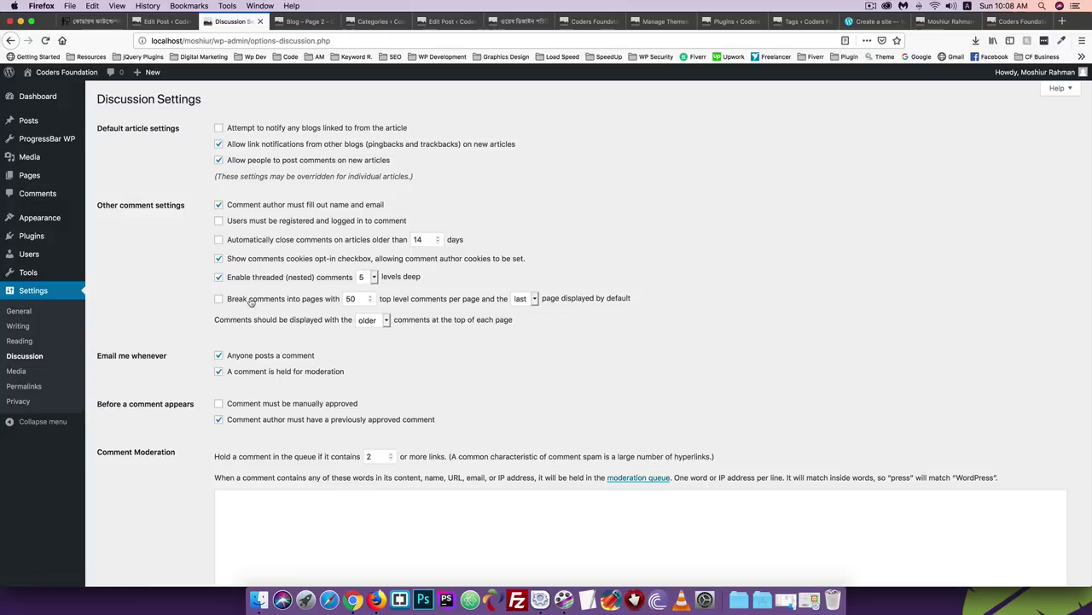
scroll(189, 320, down, 5)
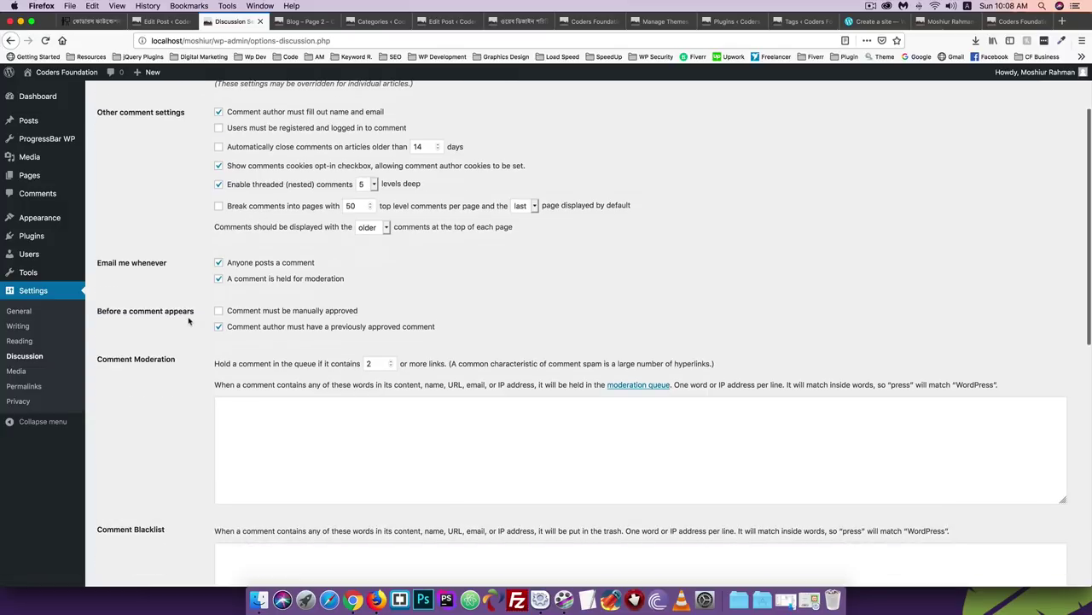
scroll(190, 321, down, 10)
scroll(189, 321, up, 15)
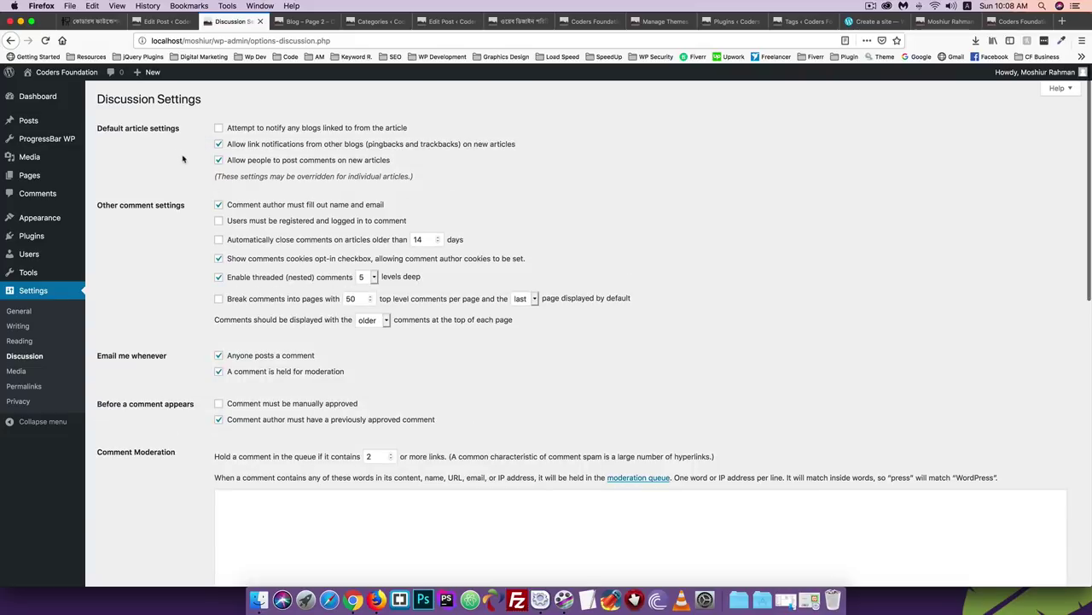
scroll(185, 193, down, 2)
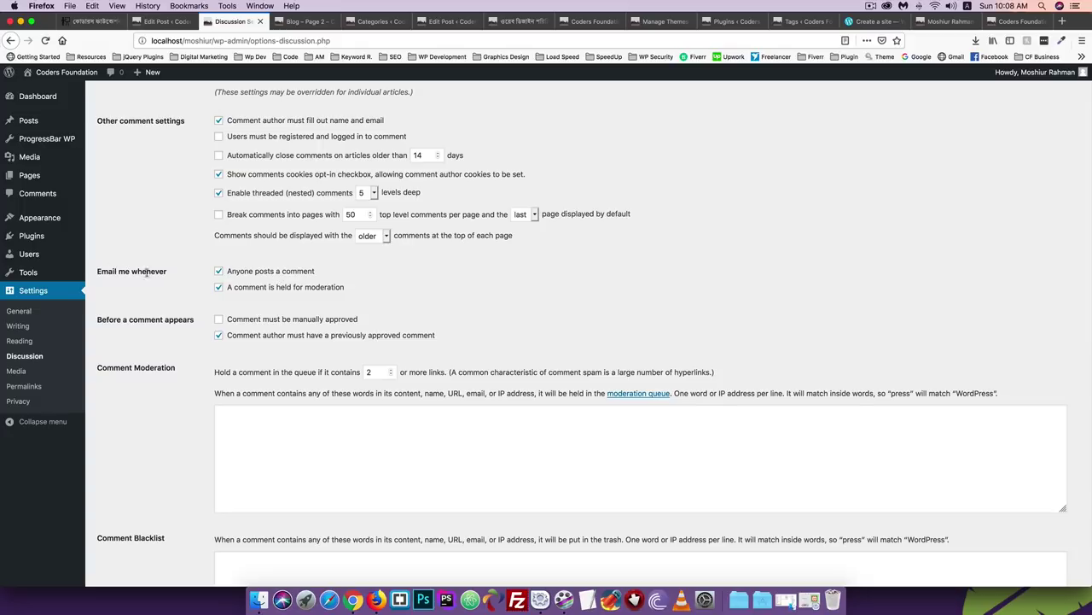
click(220, 272)
scroll(225, 391, down, 1)
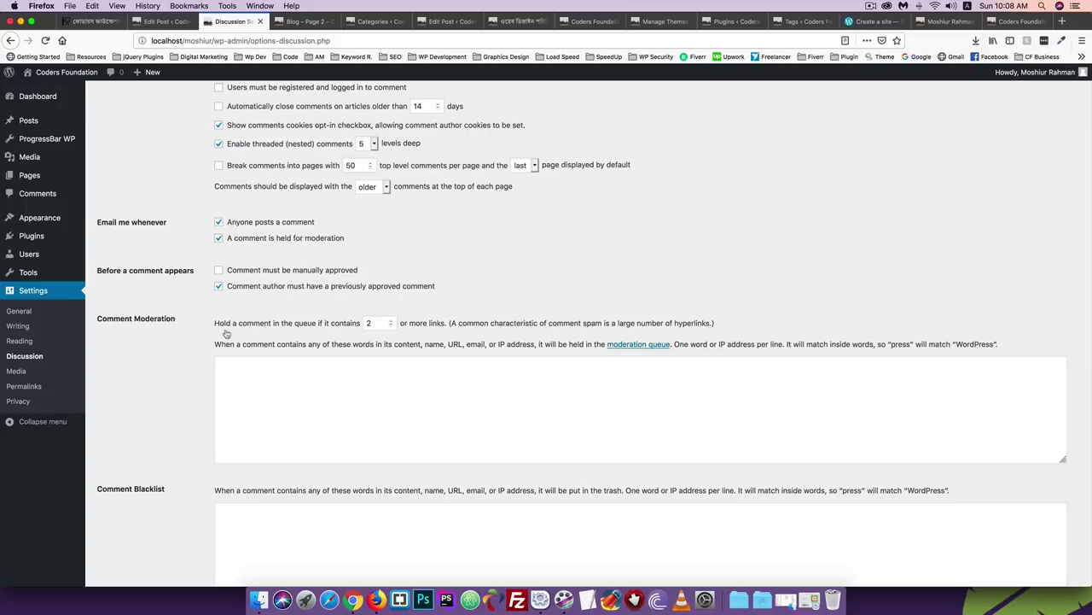
click(219, 238)
click(219, 238)
Examine the Comment Moderation link limit and the rule for words that hold a comment in the queue
click(384, 323)
click(452, 393)
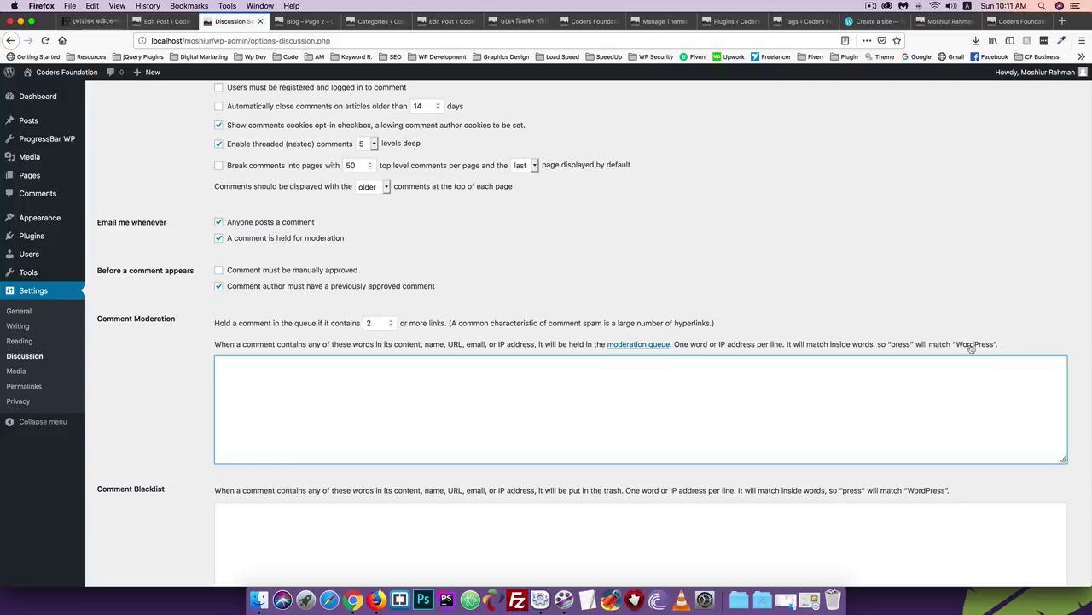
drag(913, 349, 887, 349)
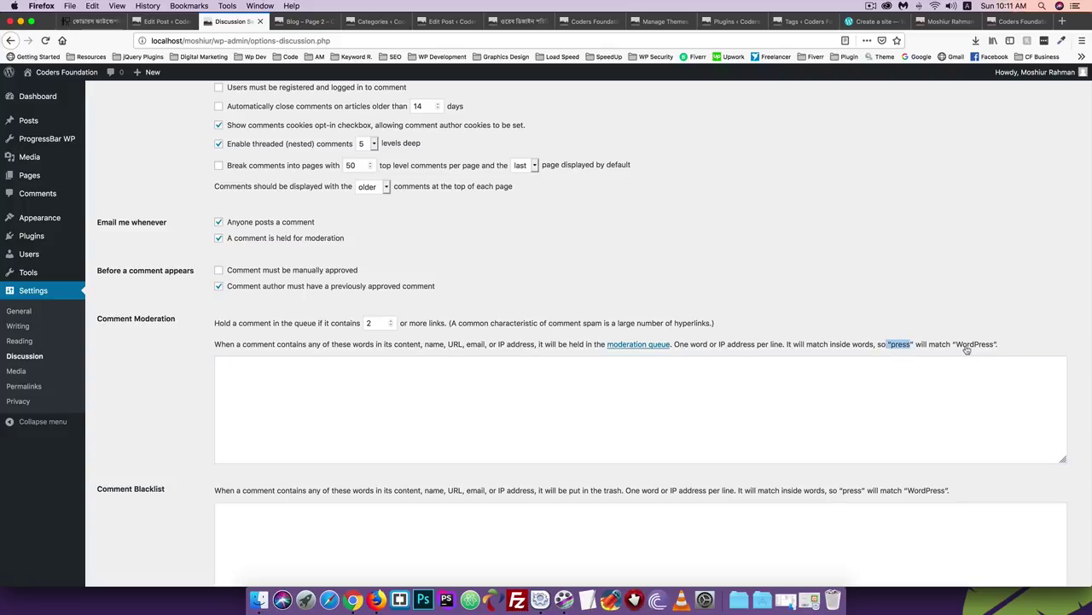
click(580, 398)
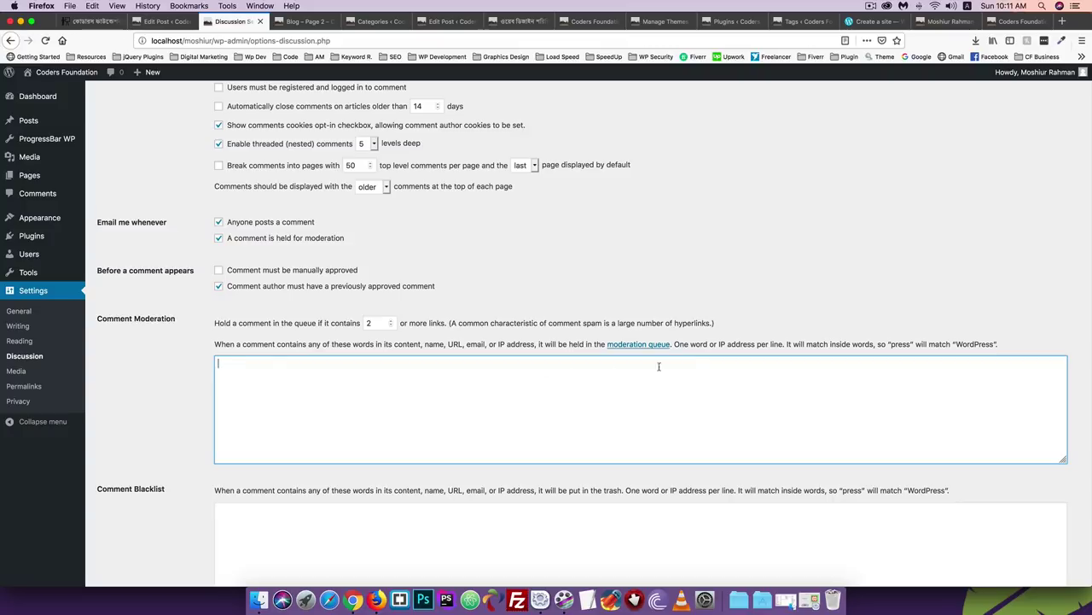
click(710, 353)
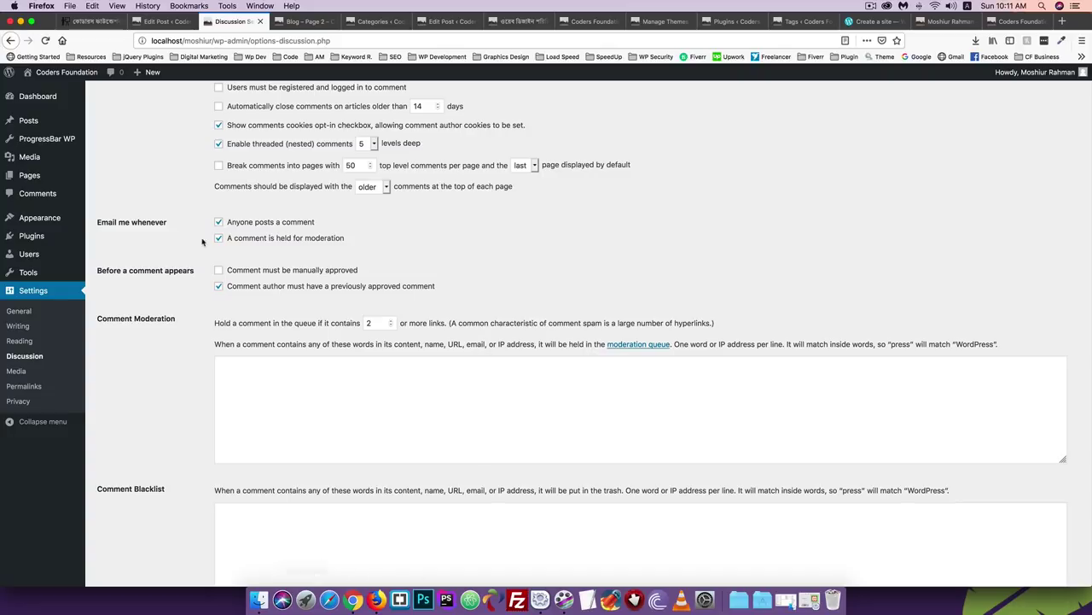
Open the Comments page in a new tab, check the comment authors' details, and return to the Comment Moderation word list
right_click(28, 189)
click(76, 198)
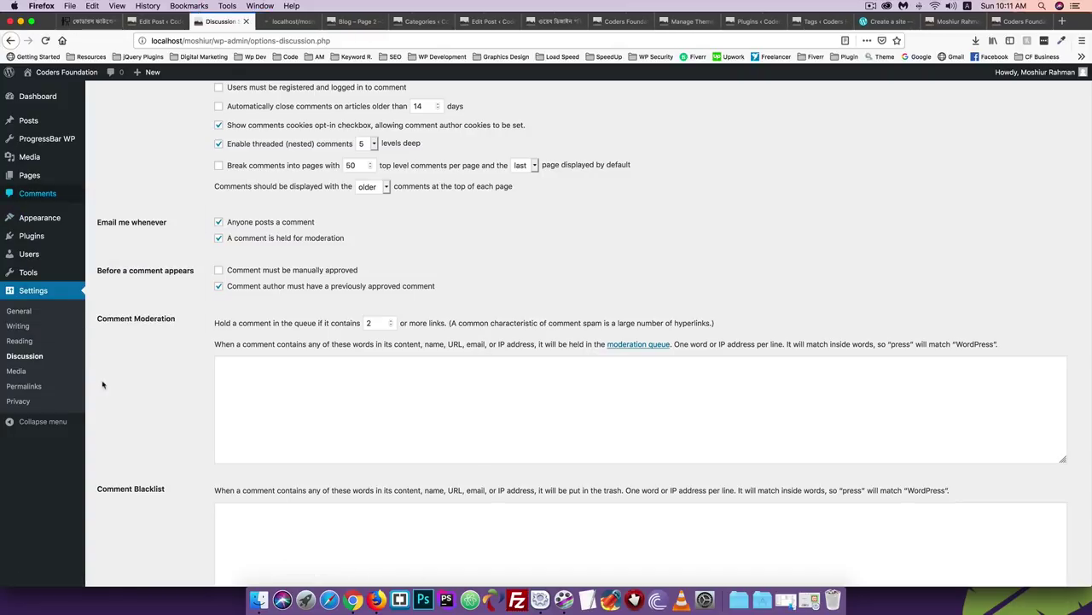
click(290, 20)
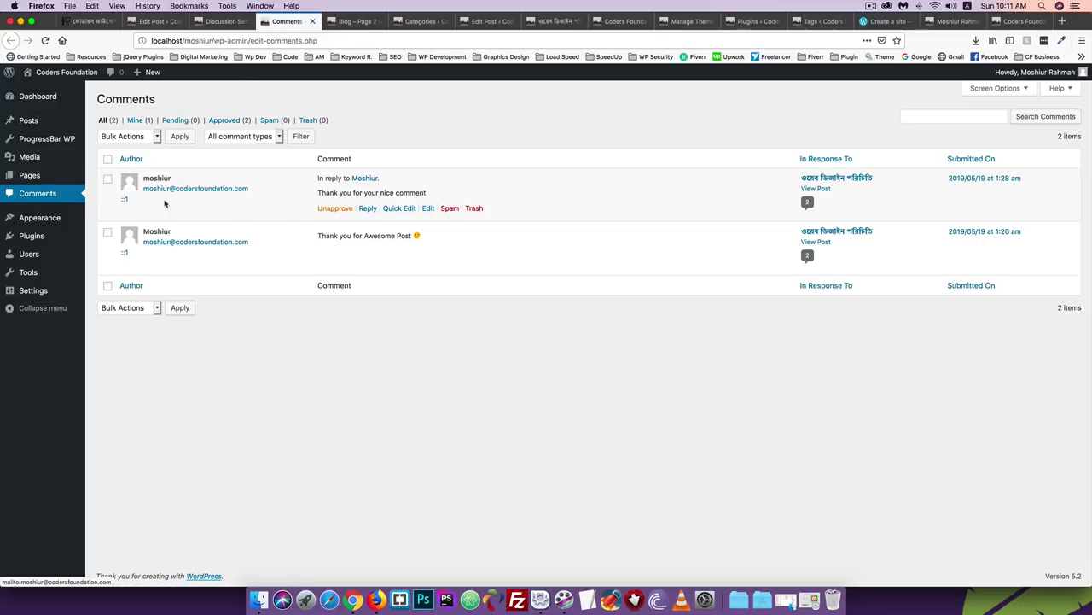
click(212, 22)
click(240, 373)
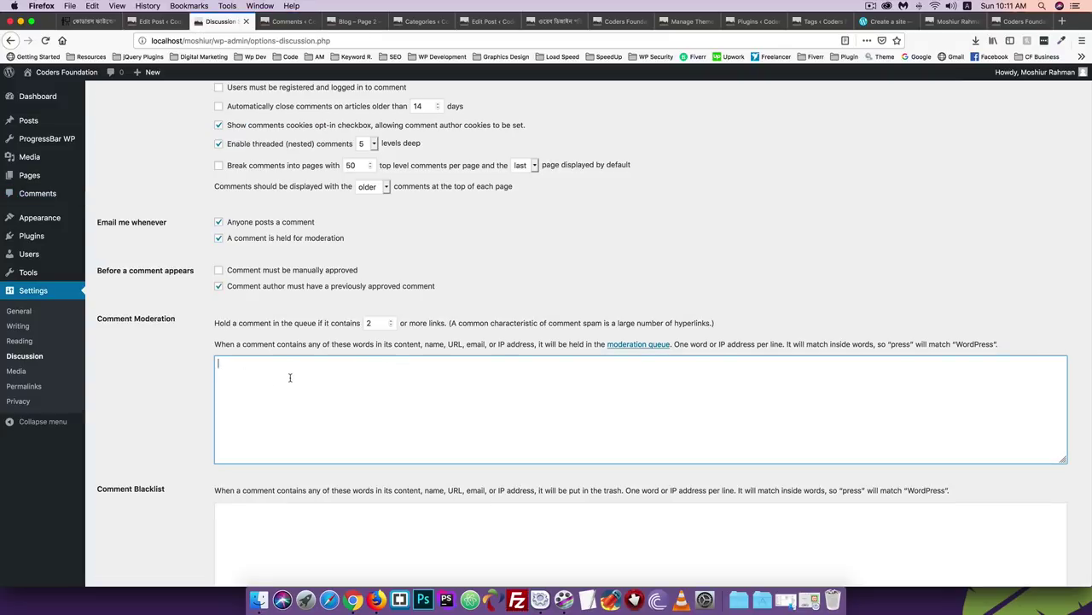
Compare the Comment Blacklist description and word list with those of Comment Moderation
scroll(290, 377, down, 4)
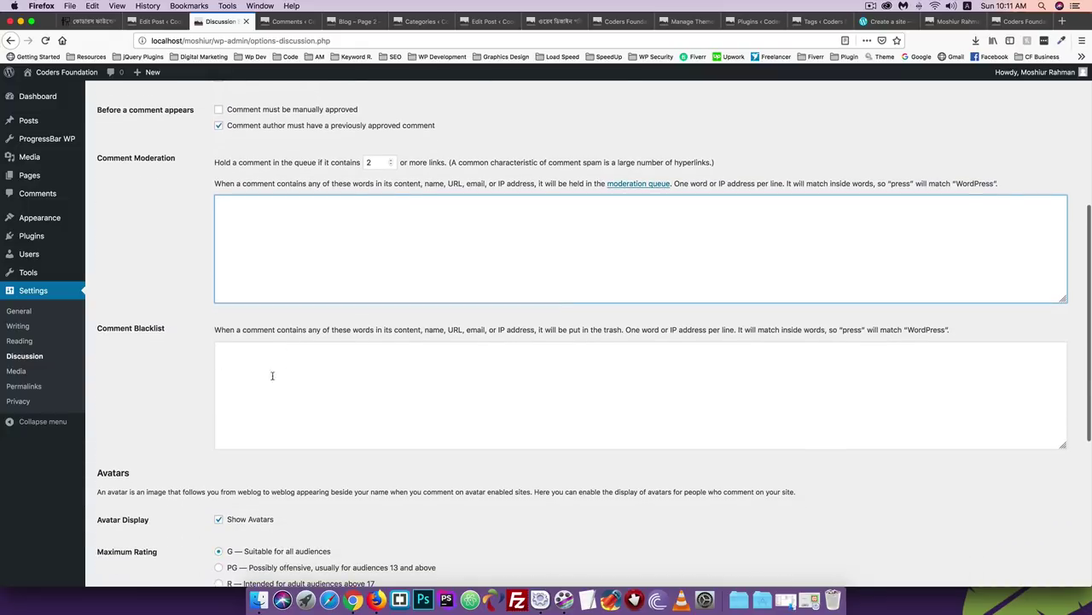
click(466, 390)
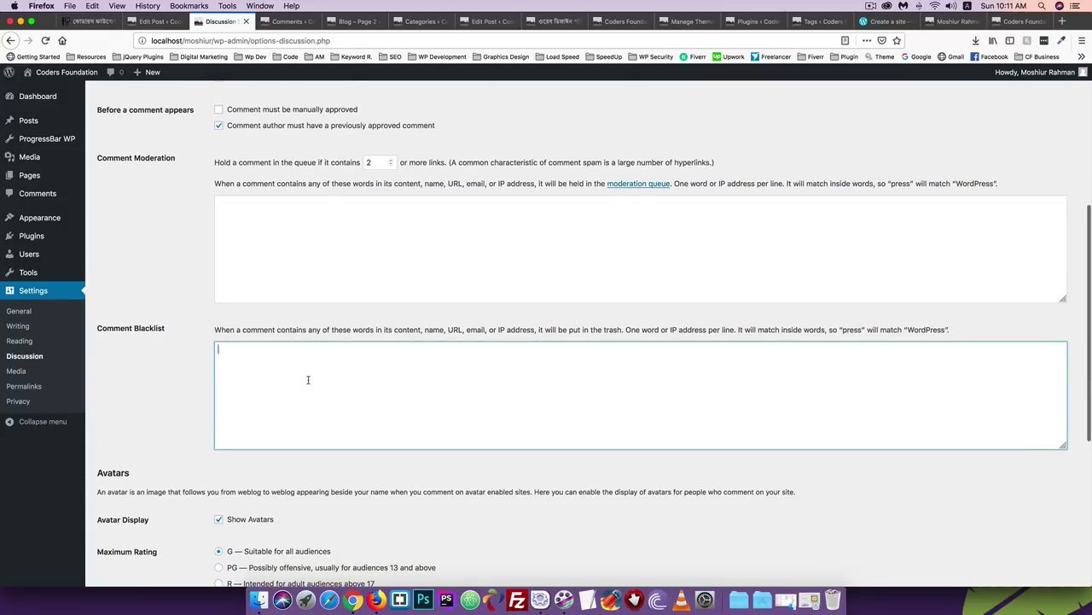
scroll(308, 379, down, 3)
scroll(336, 293, up, 4)
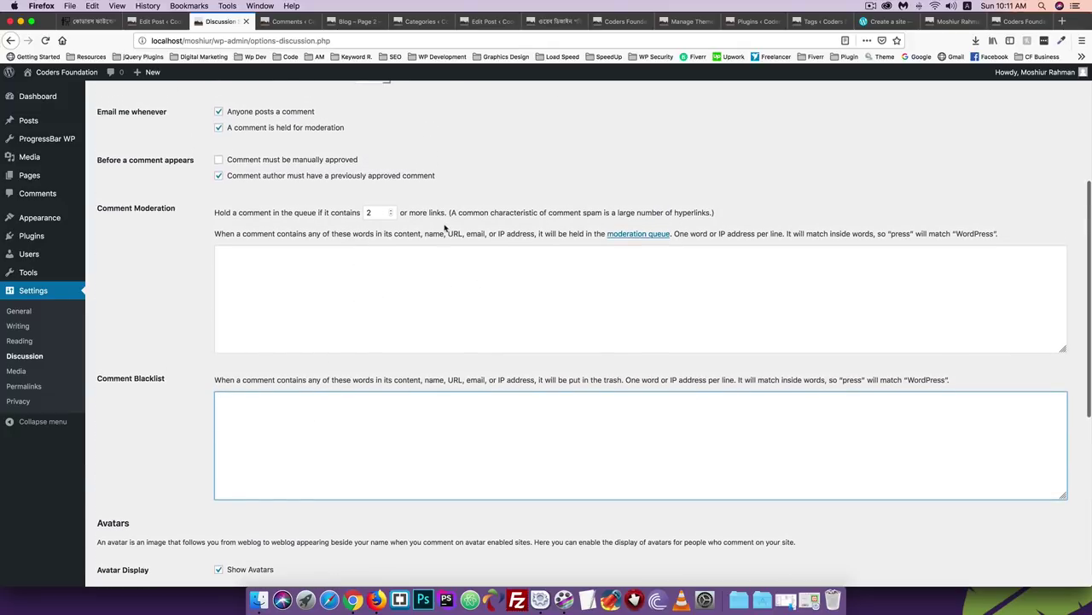
click(266, 274)
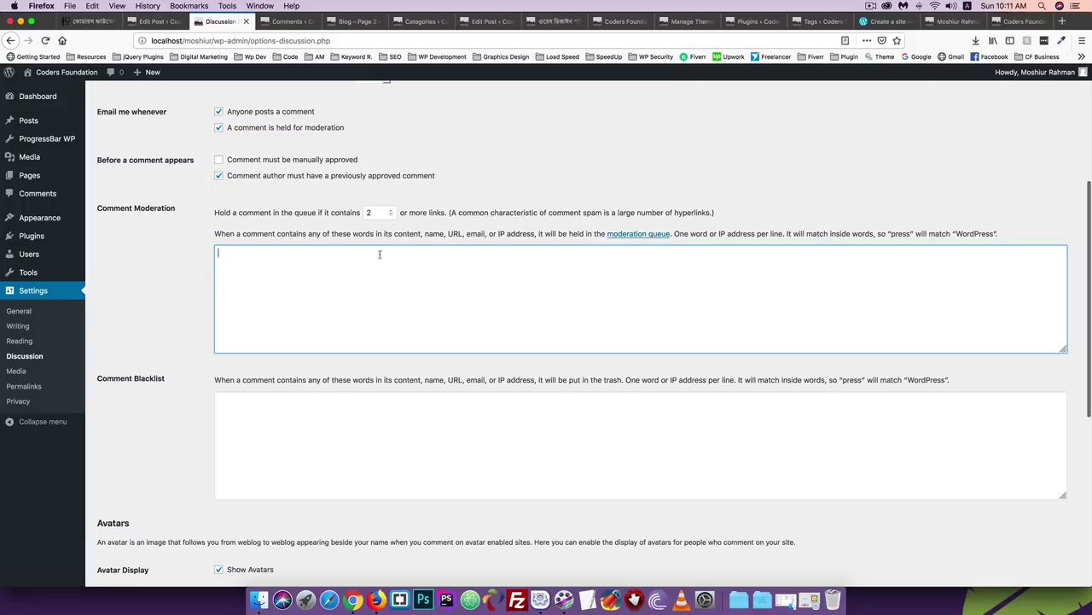
click(152, 20)
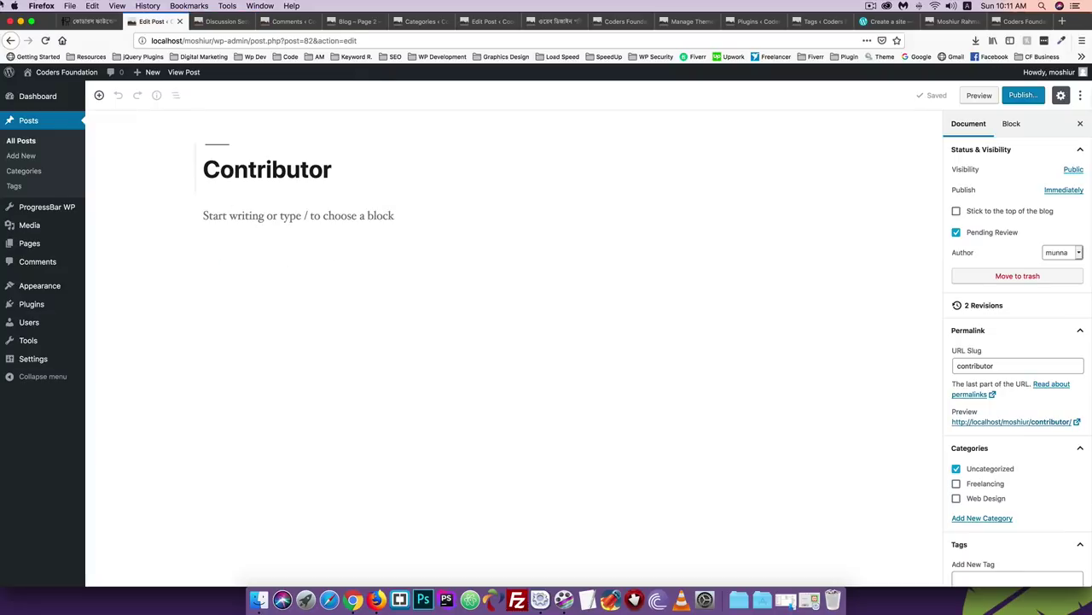
click(299, 22)
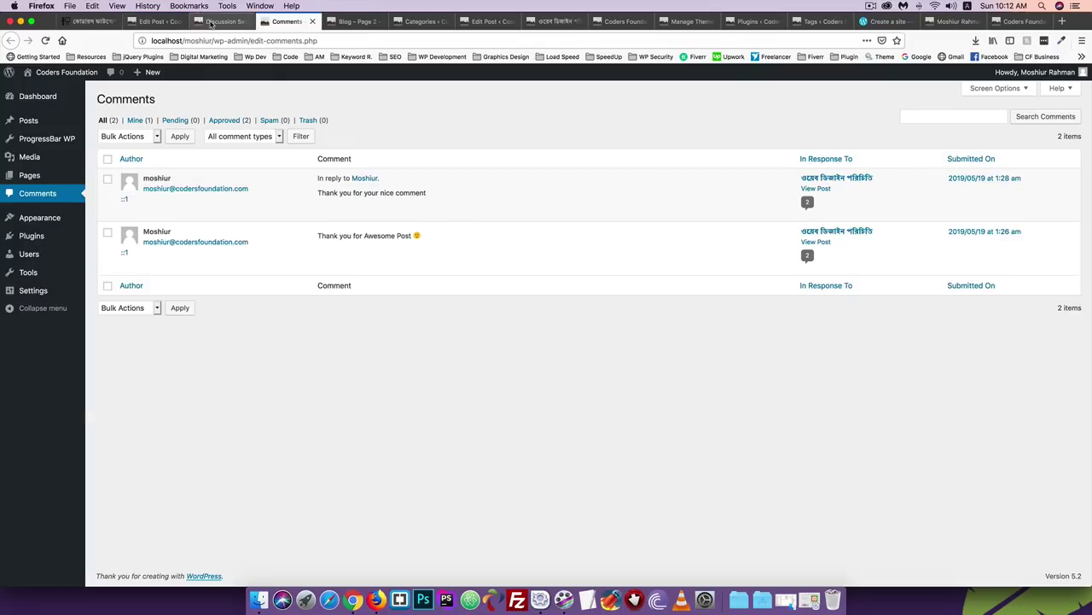
click(222, 21)
click(282, 21)
click(154, 21)
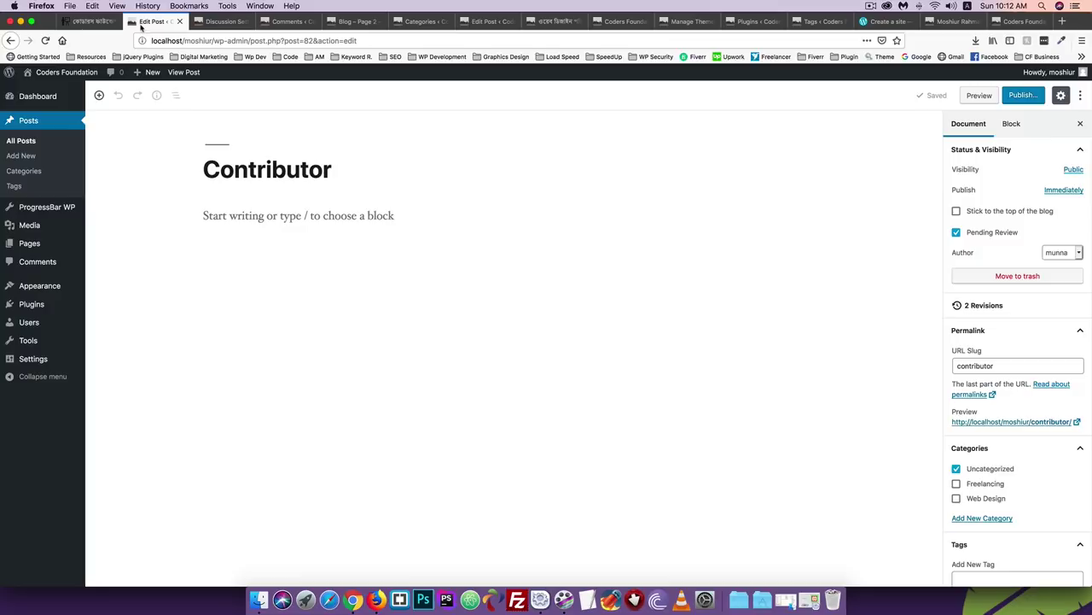
click(222, 22)
click(101, 22)
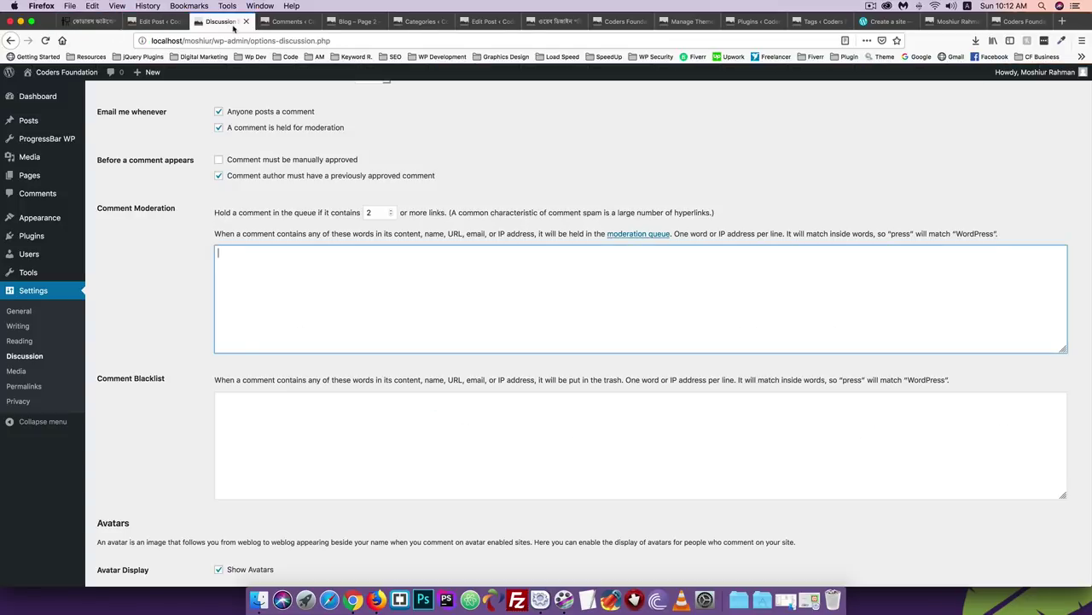
click(223, 21)
Review the Comment Blacklist field and the avatar display, maximum rating and default avatar options
scroll(180, 408, down, 2)
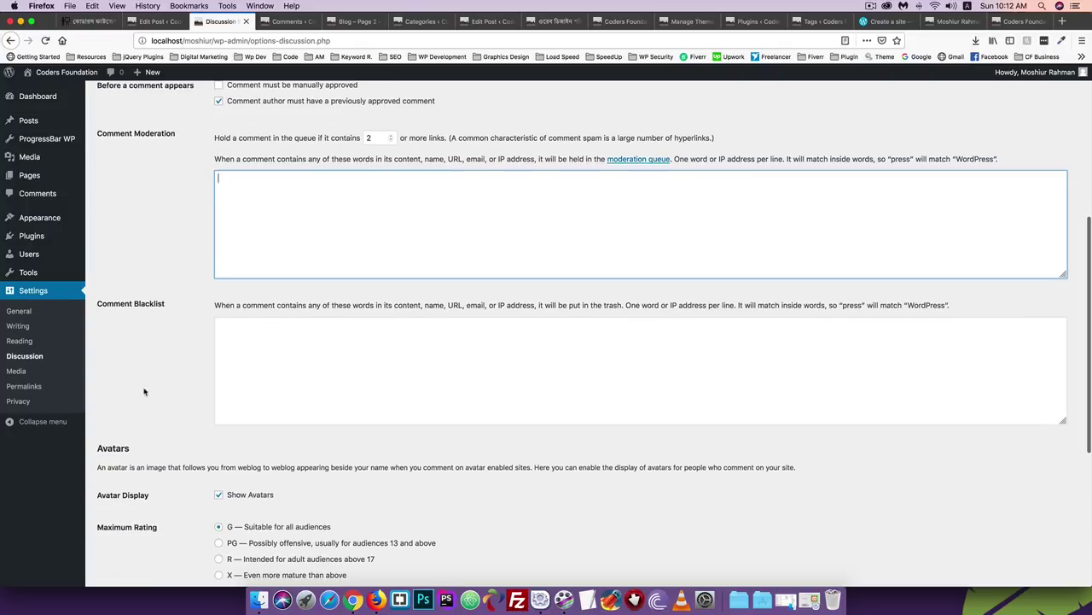
click(235, 333)
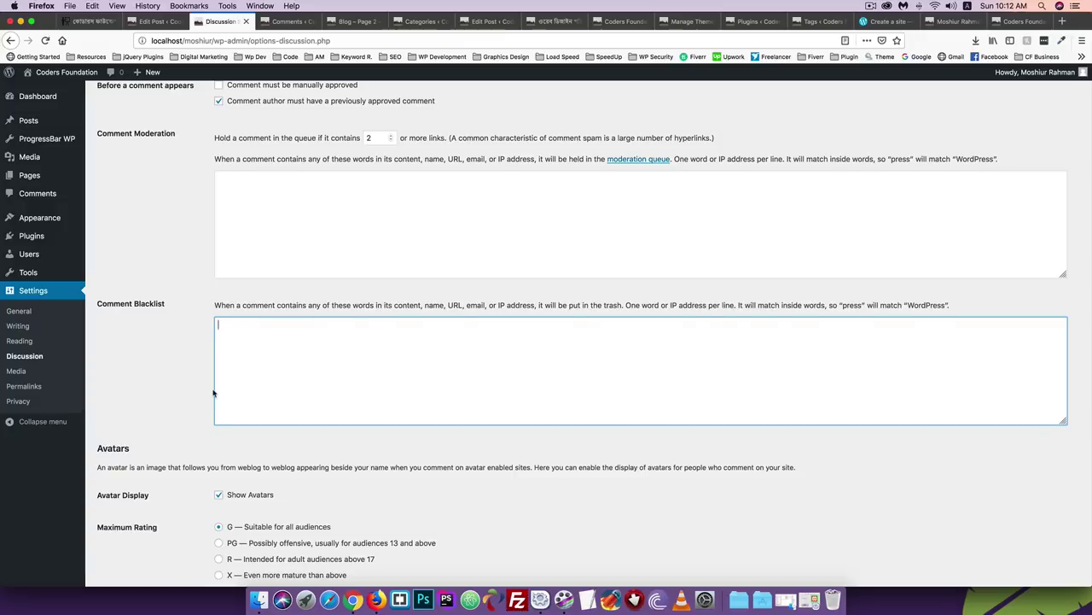
scroll(214, 384, down, 3)
scroll(213, 393, down, 1)
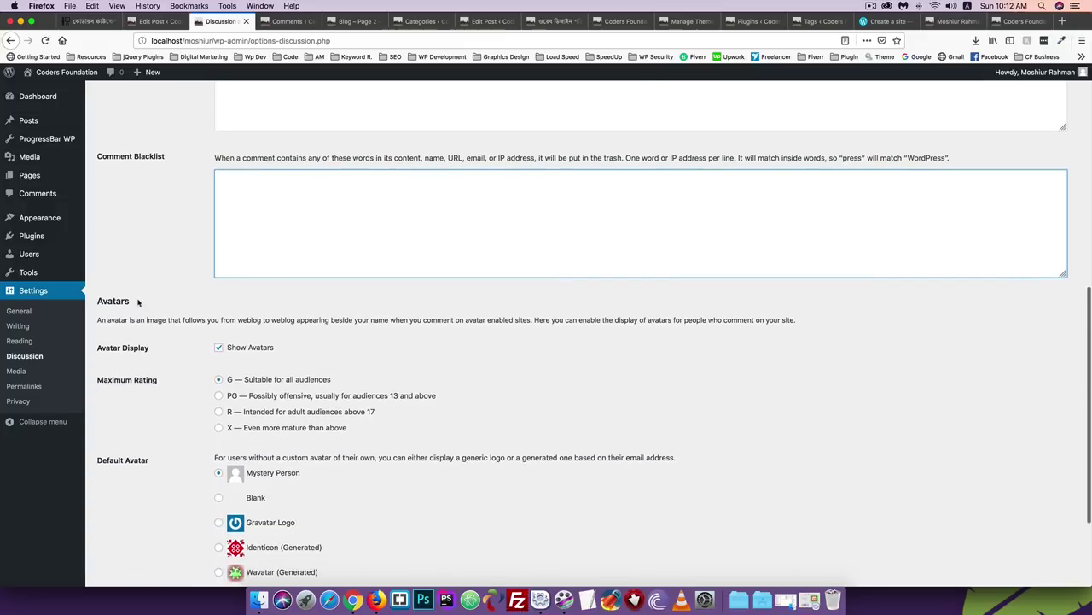
scroll(218, 350, down, 1)
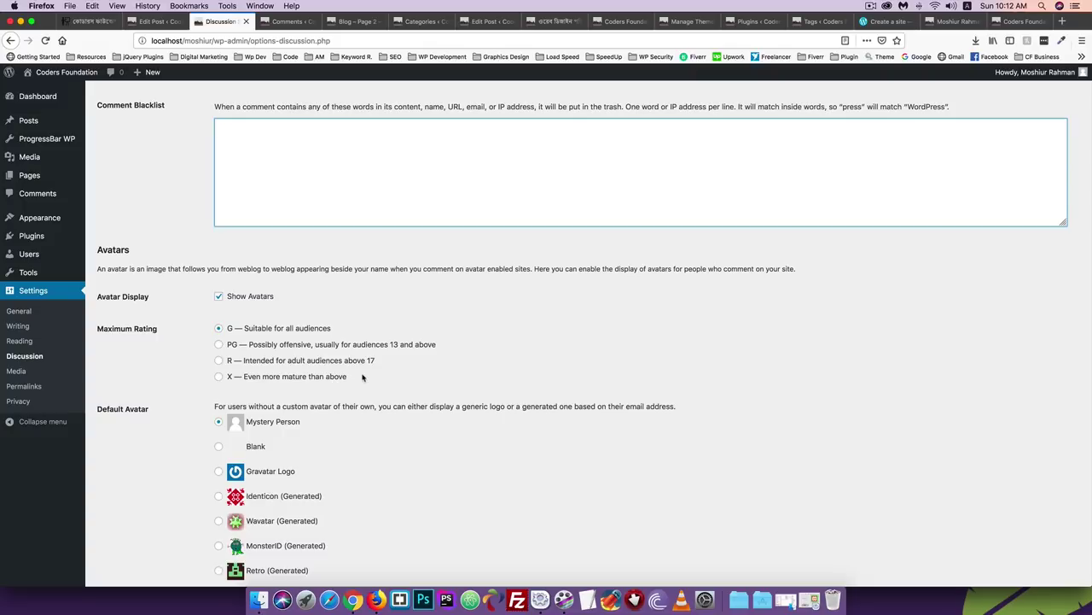
scroll(260, 395, down, 2)
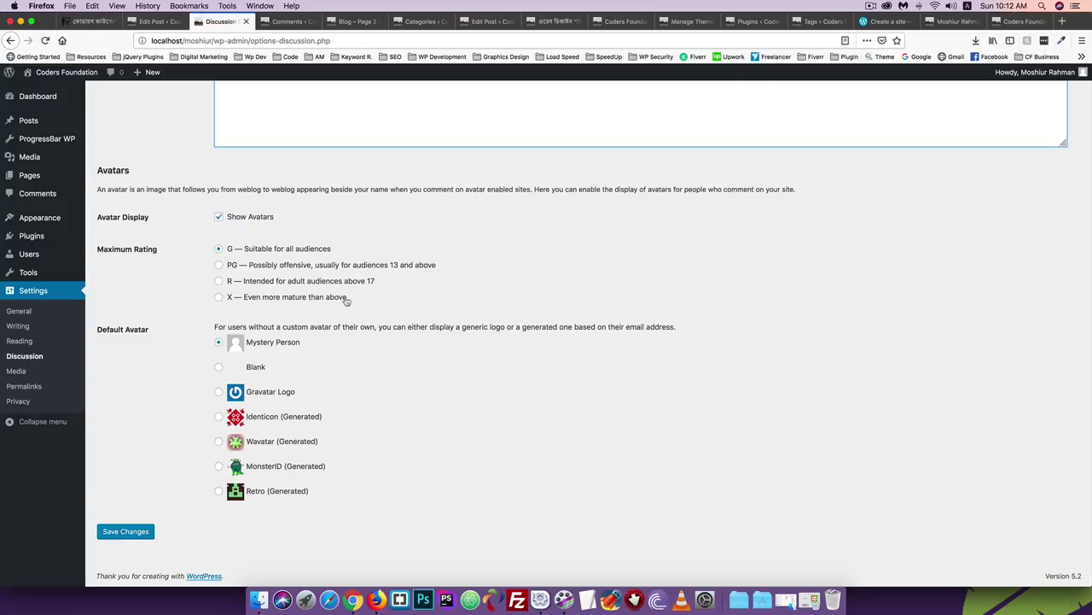
Set the default avatar to MonsterID (Generated) and save the Discussion Settings
scroll(220, 308, down, 1)
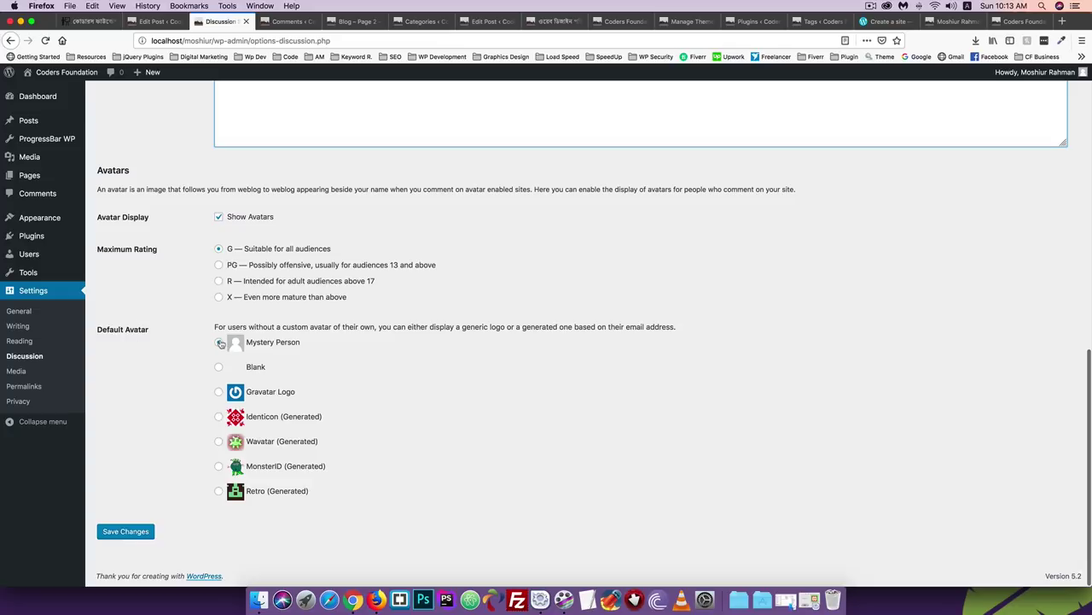
click(220, 392)
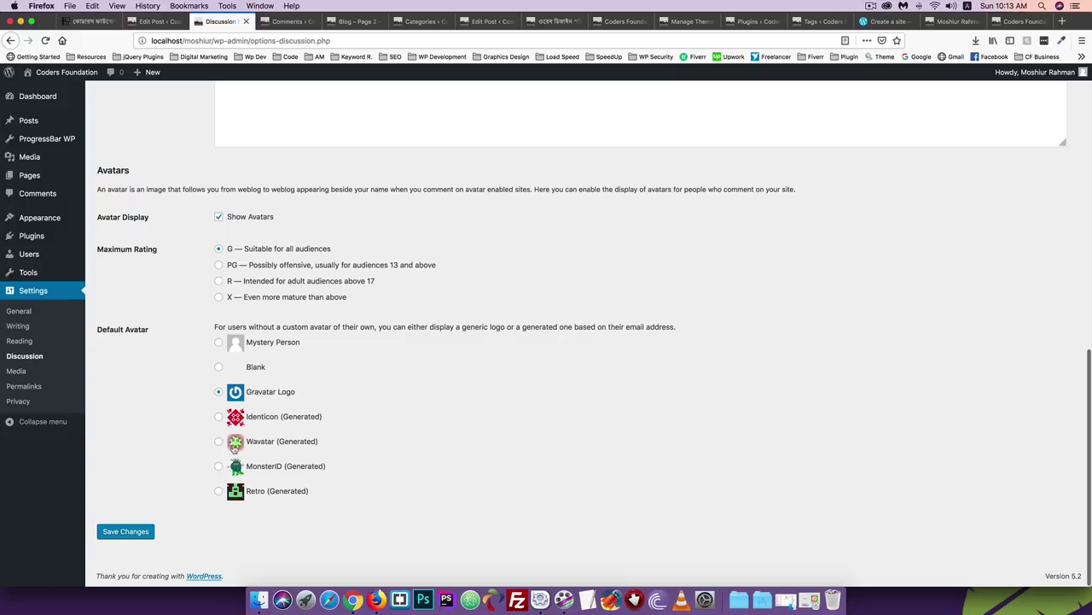
click(219, 466)
click(125, 531)
Switch to the open Blog page 2 on the site front end and reload it
click(275, 24)
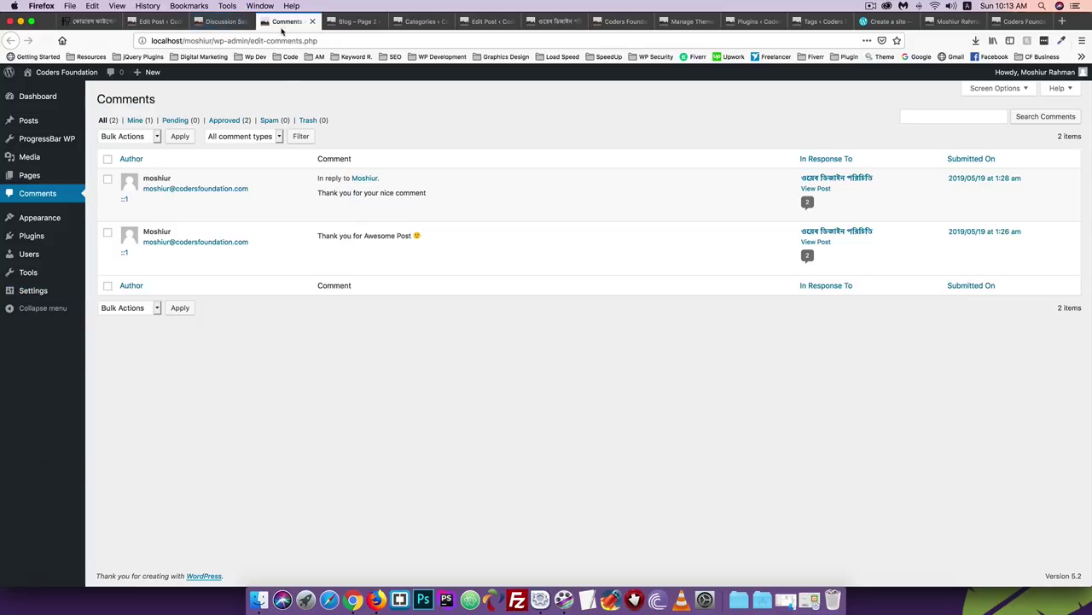
click(335, 26)
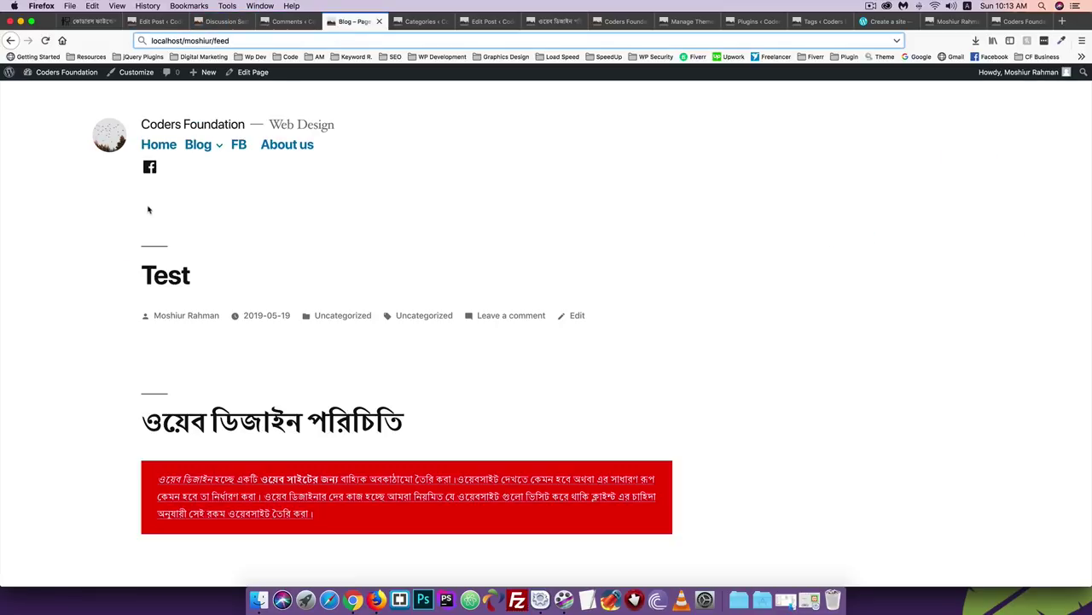
scroll(147, 210, down, 5)
scroll(148, 210, down, 10)
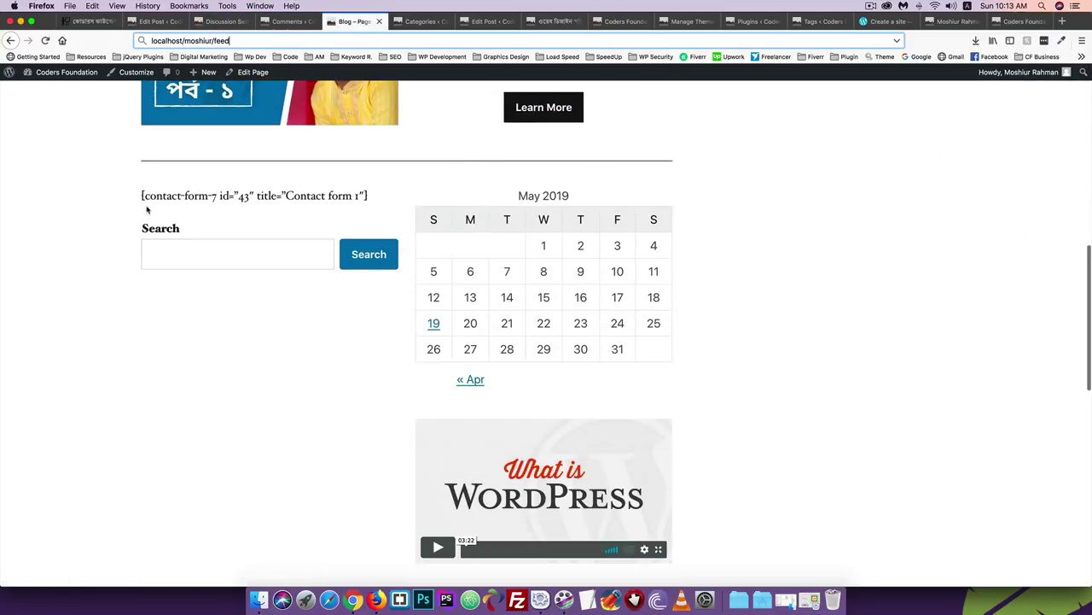
right_click(84, 186)
click(151, 194)
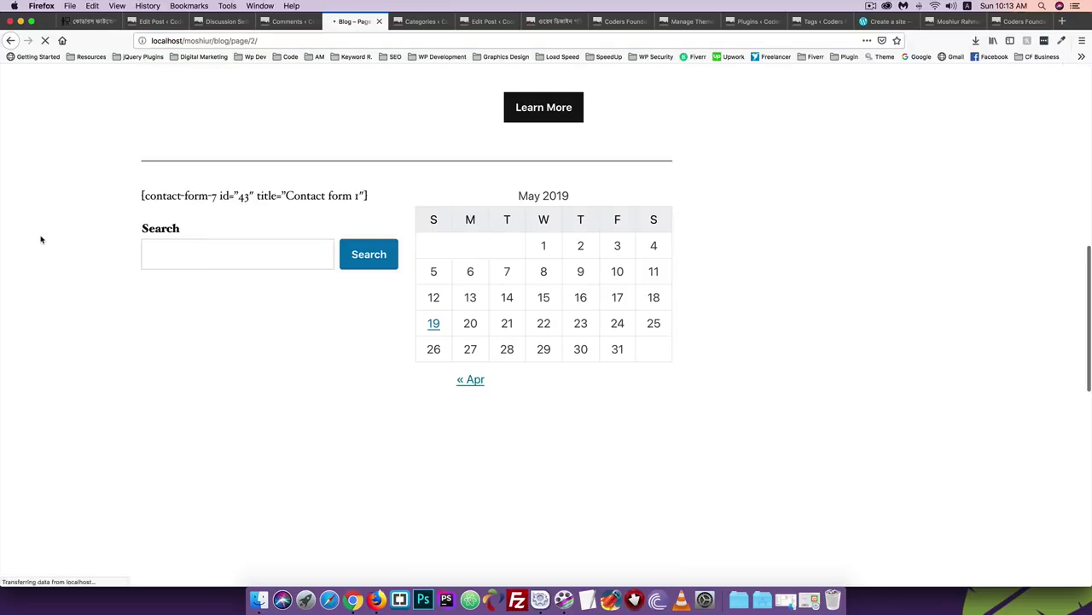
scroll(163, 248, up, 9)
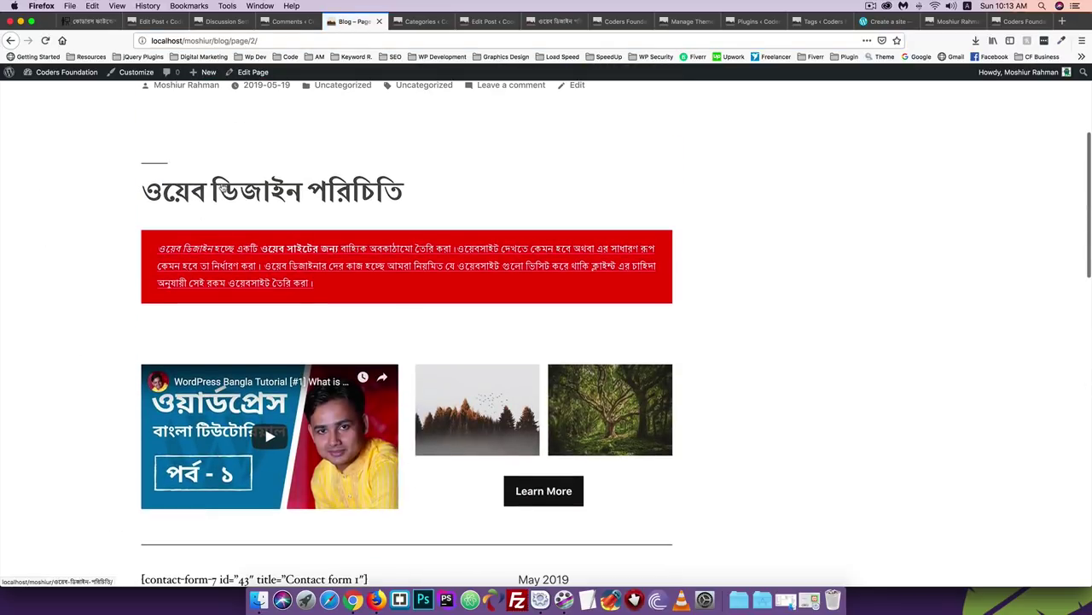
Open the post ওয়েব ডিজাইন পরিচিতি from the blog page and examine the avatars beside its comments
click(222, 189)
scroll(19, 249, down, 20)
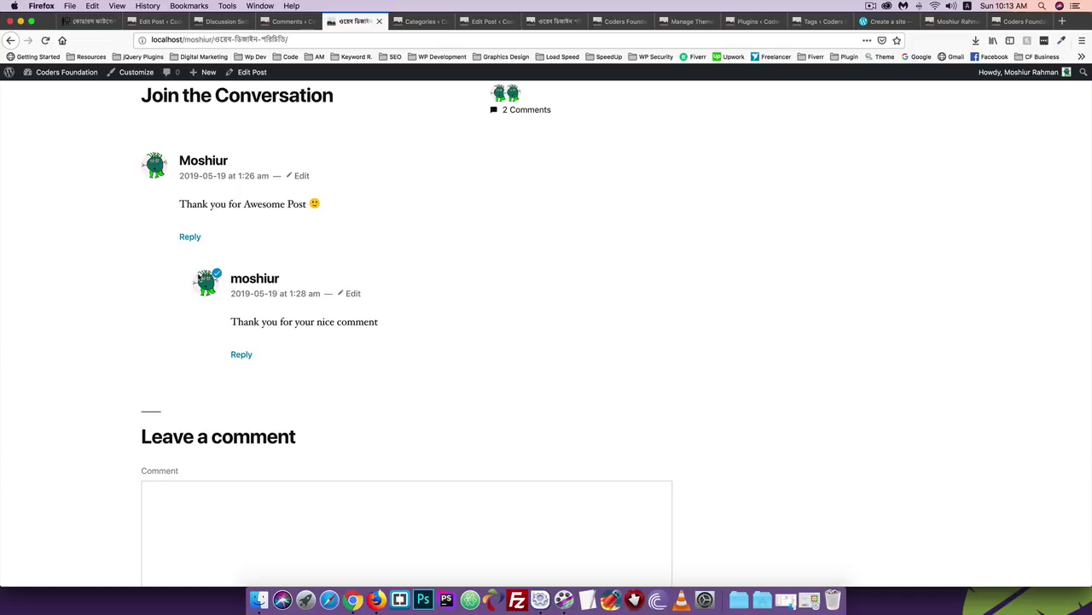
scroll(200, 273, up, 2)
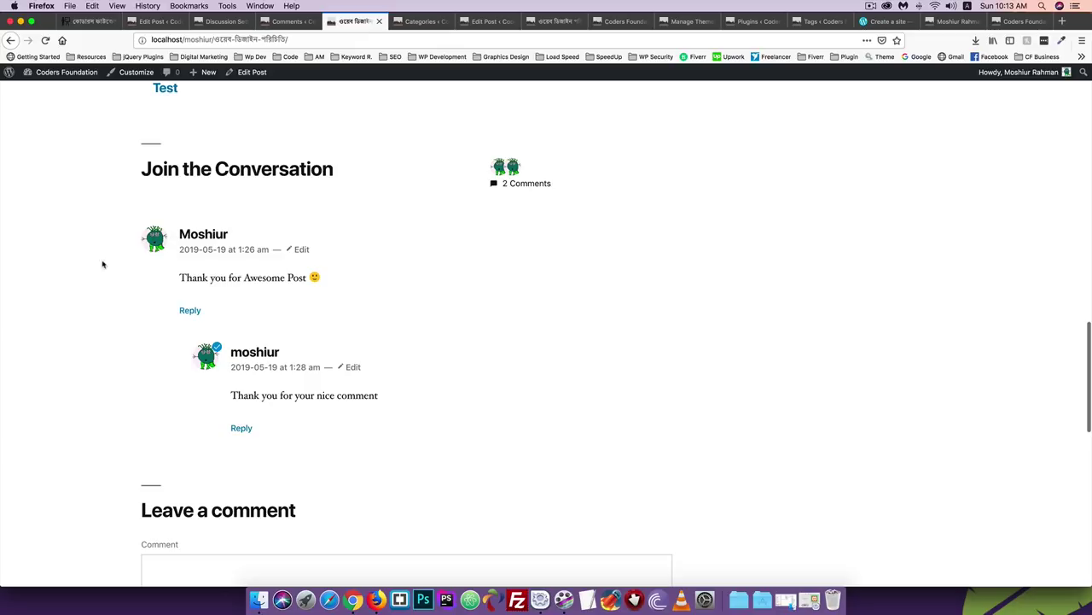
Return to the Discussion Settings and review the options from the default article settings to the Comment Blacklist
click(147, 23)
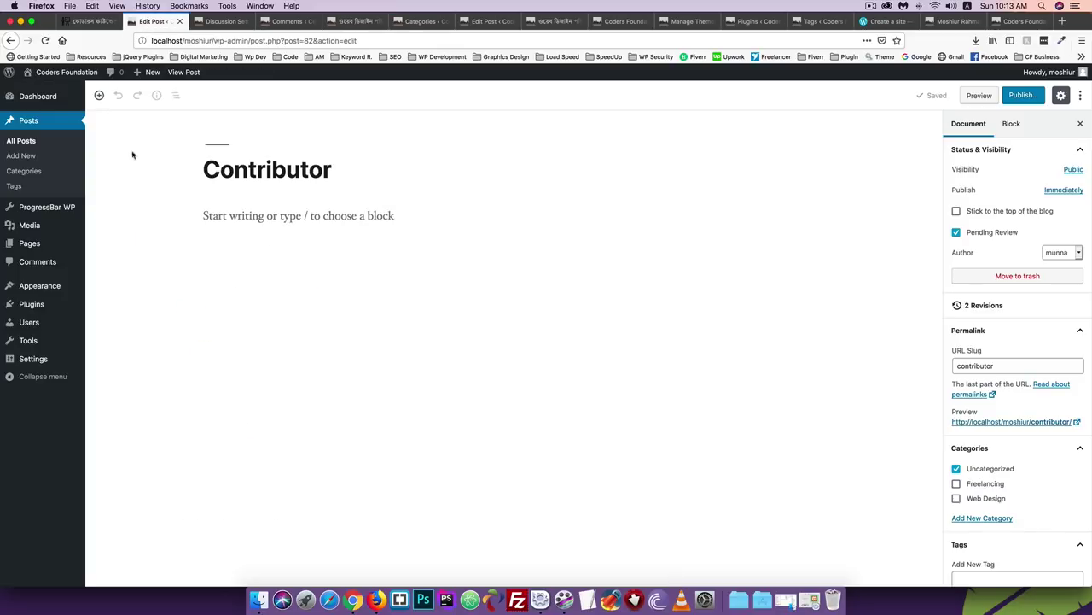
click(216, 23)
scroll(263, 303, down, 10)
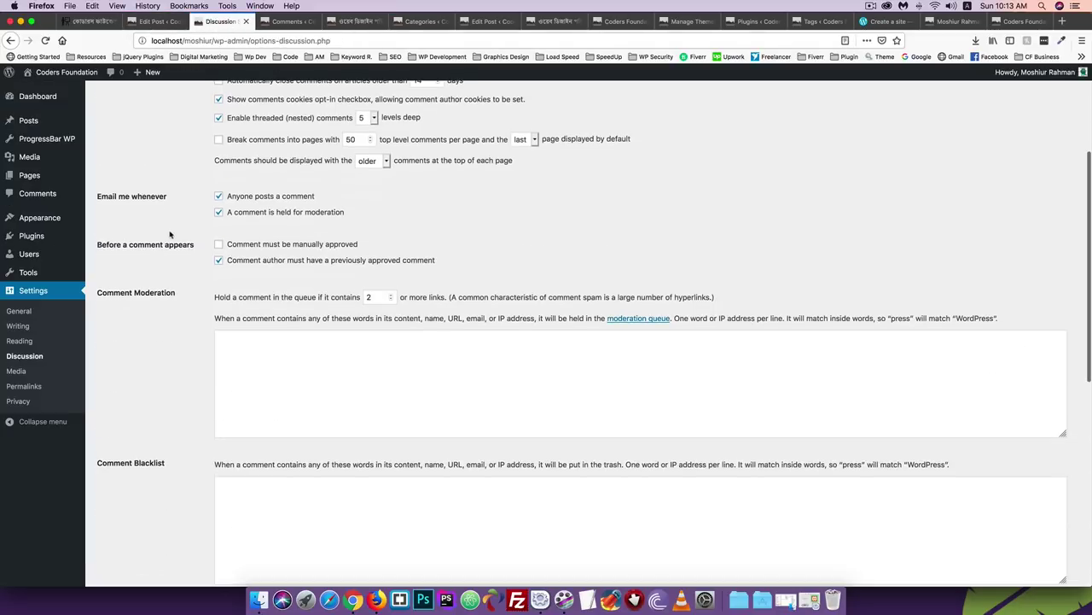
scroll(261, 315, up, 10)
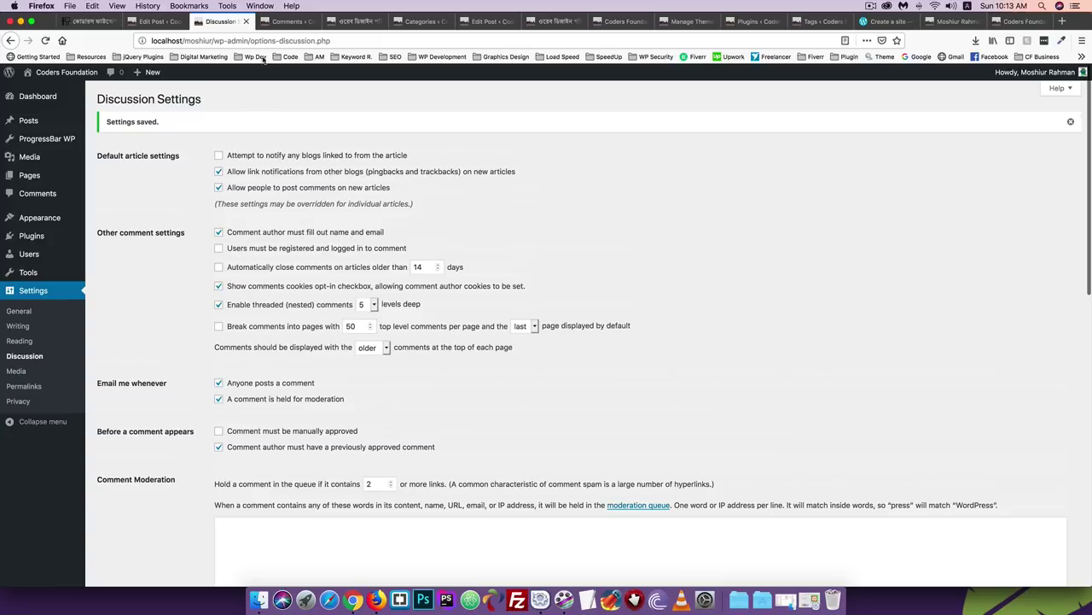
click(280, 21)
click(221, 21)
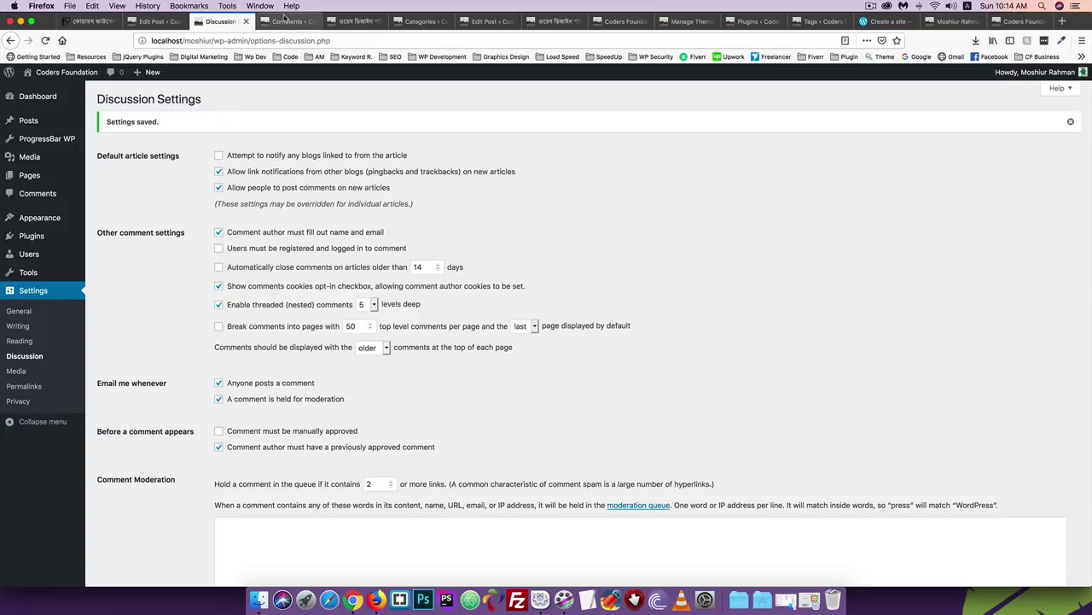
Open the sticky post ওয়েব ডিজাইন পরিচিতি for editing from the Posts list
click(287, 20)
mouse_move(33, 160)
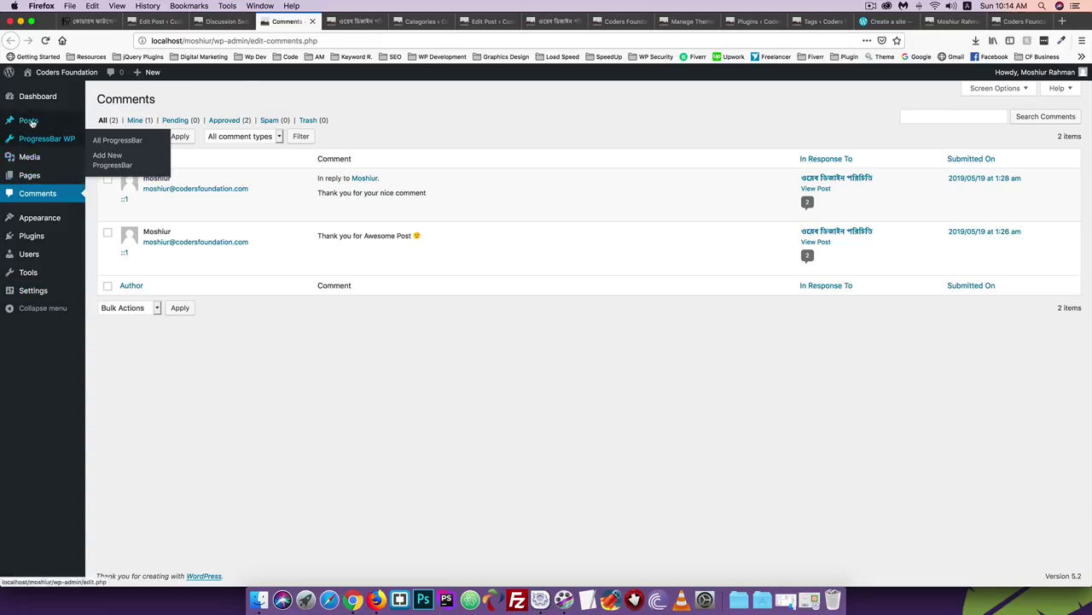
click(26, 120)
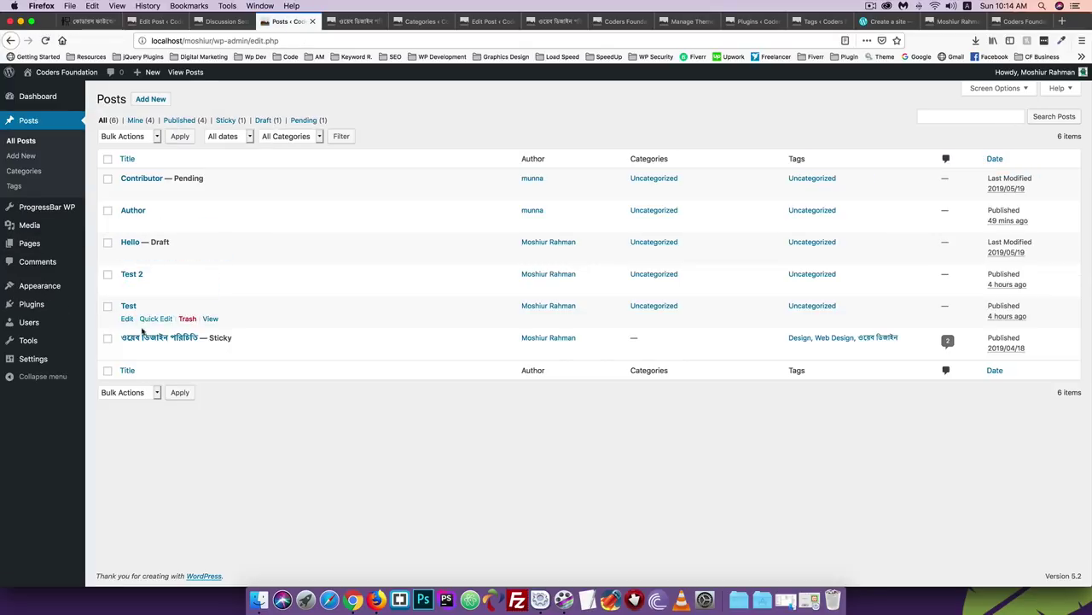
click(127, 351)
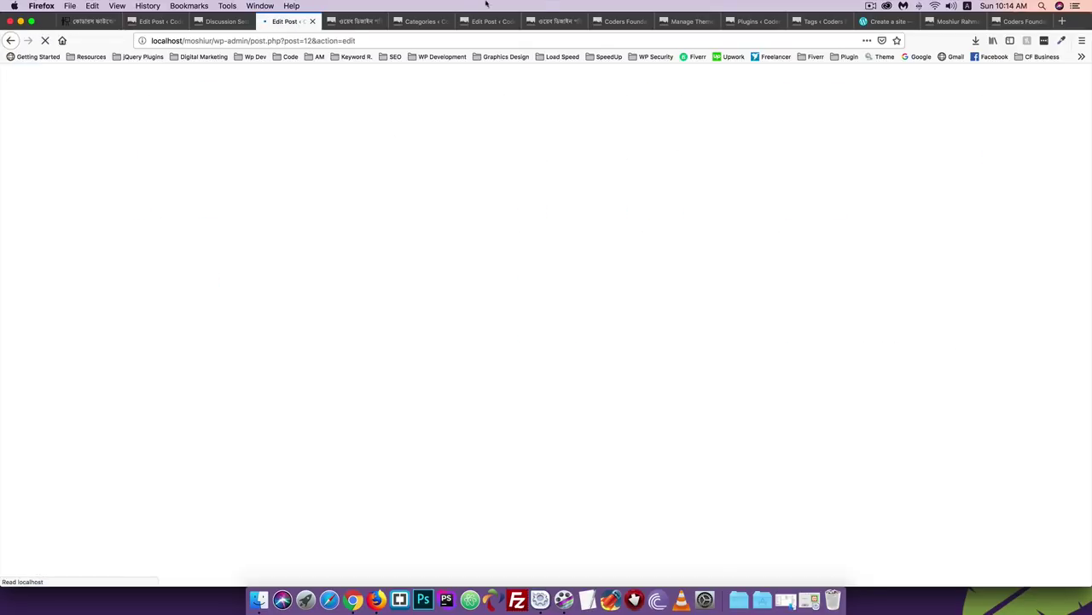
click(226, 20)
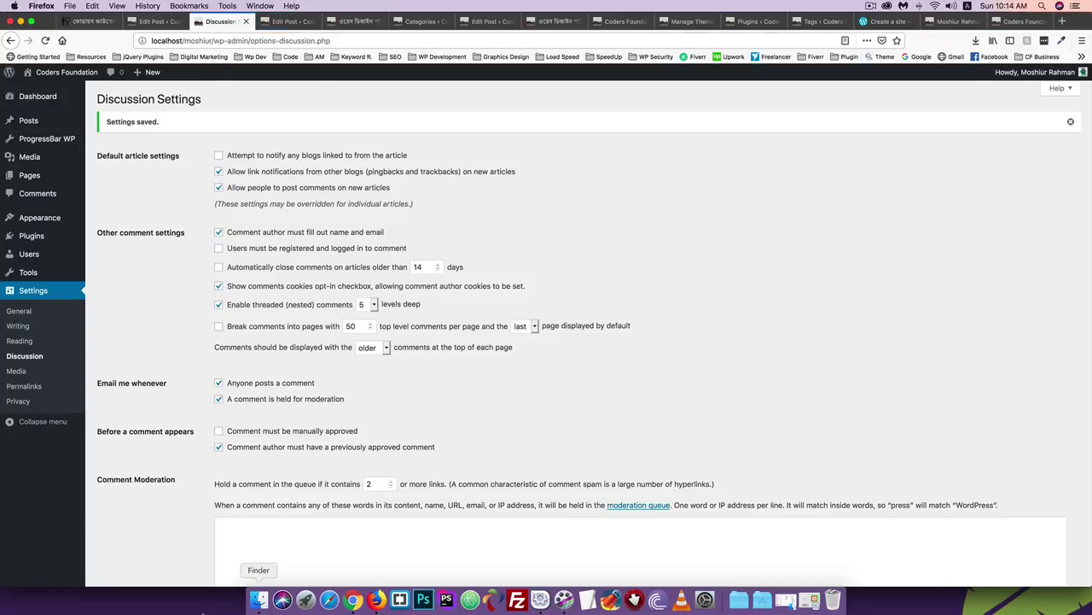
click(284, 21)
Turn off Allow Comments in the post's Discussion options and turn it back on
scroll(988, 556, down, 5)
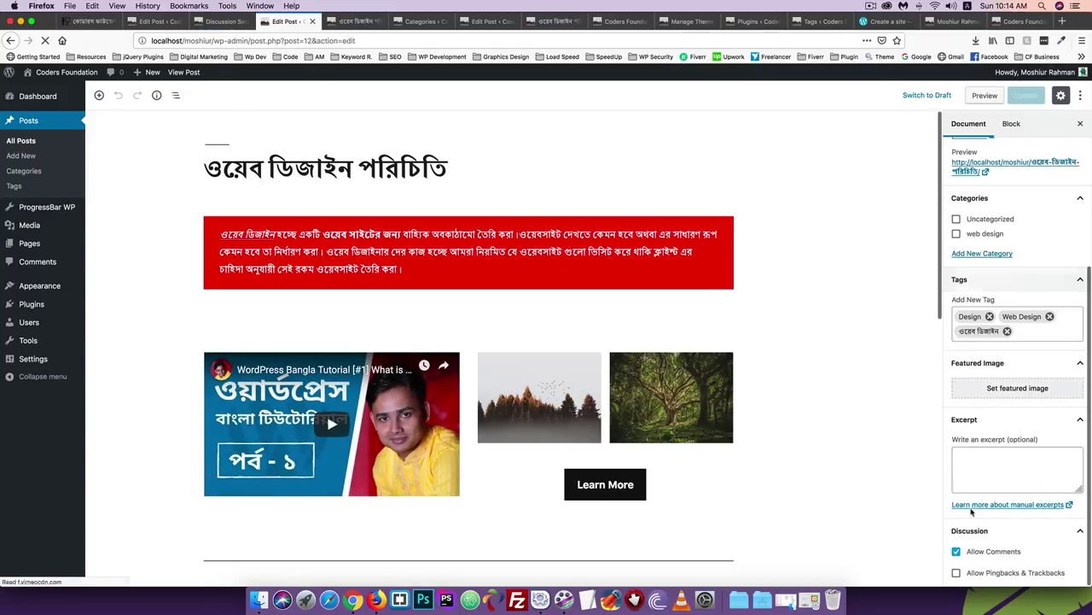
click(987, 554)
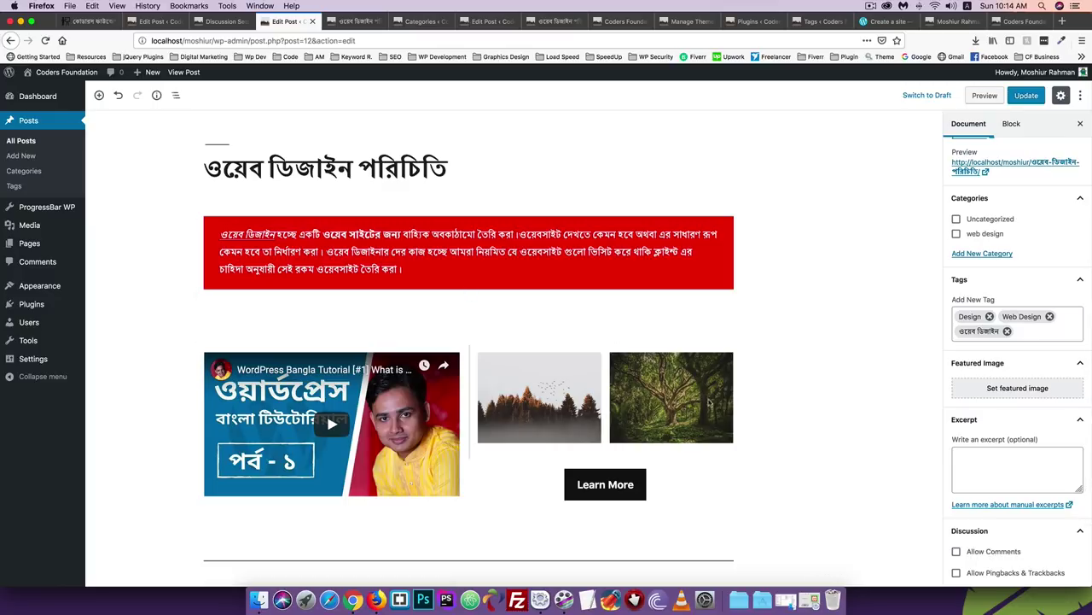
click(980, 555)
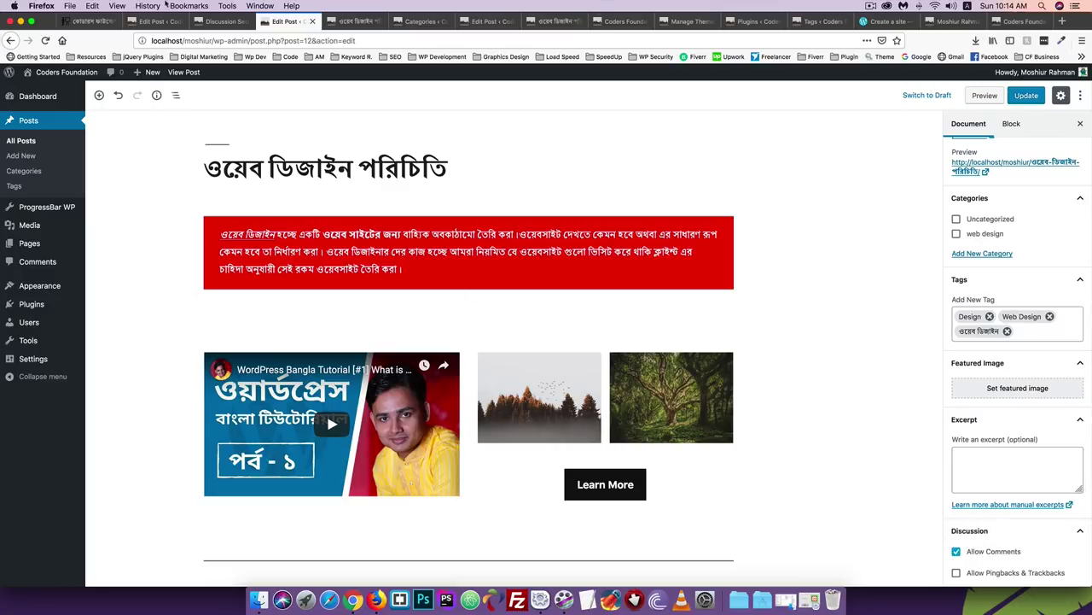
In the Discussion Settings, toggle Allow people to post comments on new articles off and on, and look over the other comment options
click(220, 21)
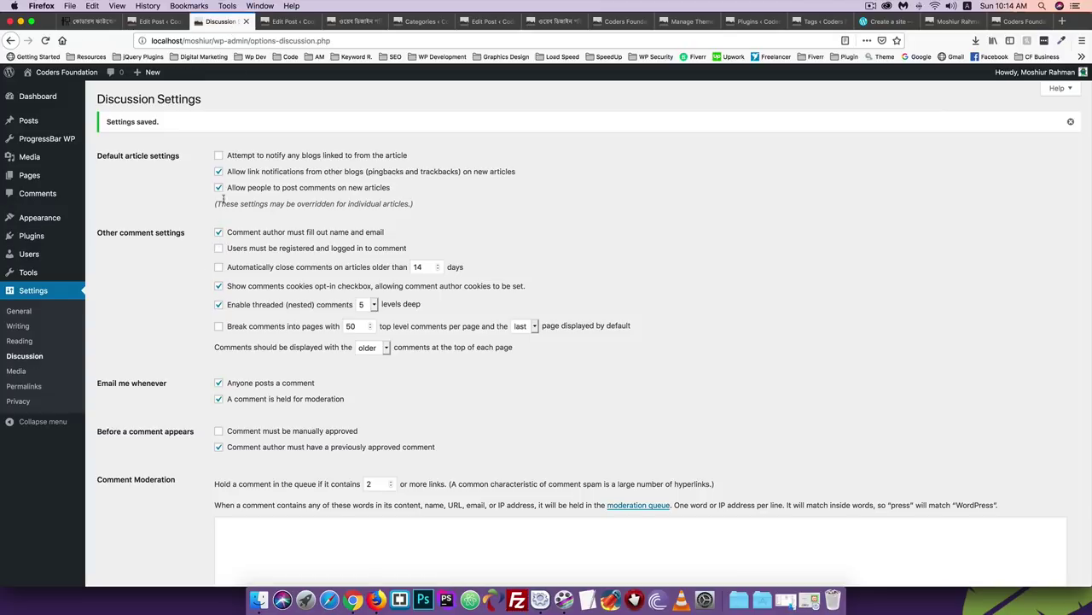
click(218, 189)
click(218, 186)
scroll(172, 219, down, 5)
scroll(172, 218, up, 5)
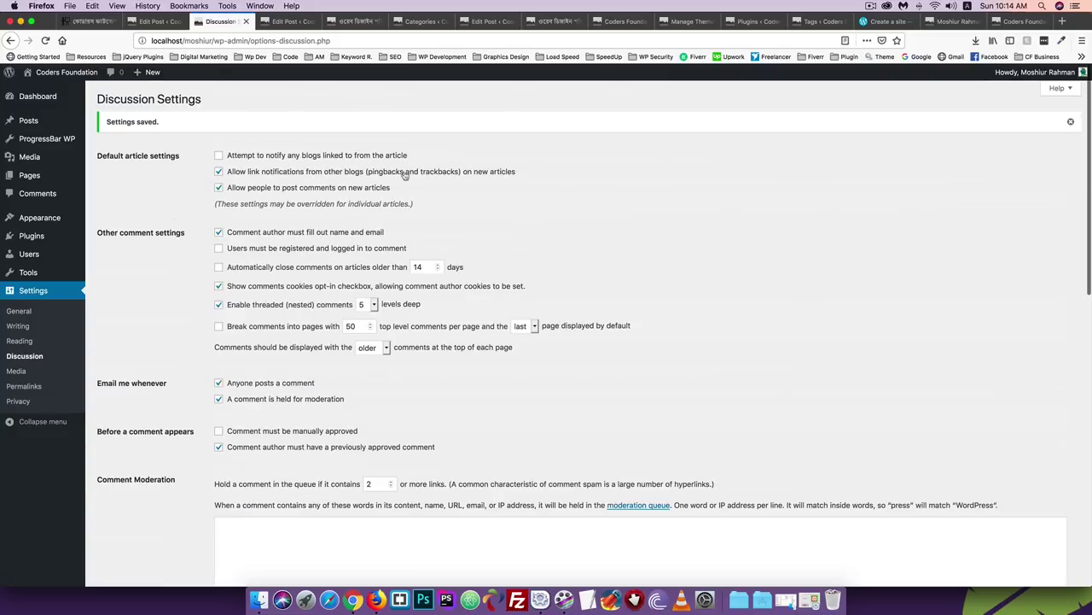
scroll(154, 311, down, 10)
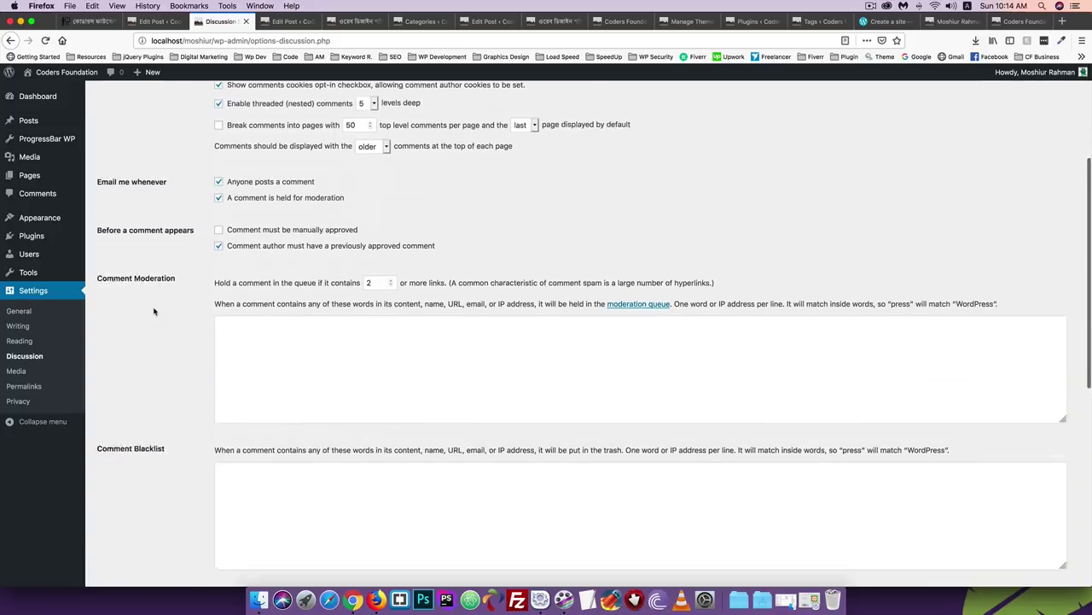
scroll(153, 311, up, 5)
scroll(153, 311, up, 5)
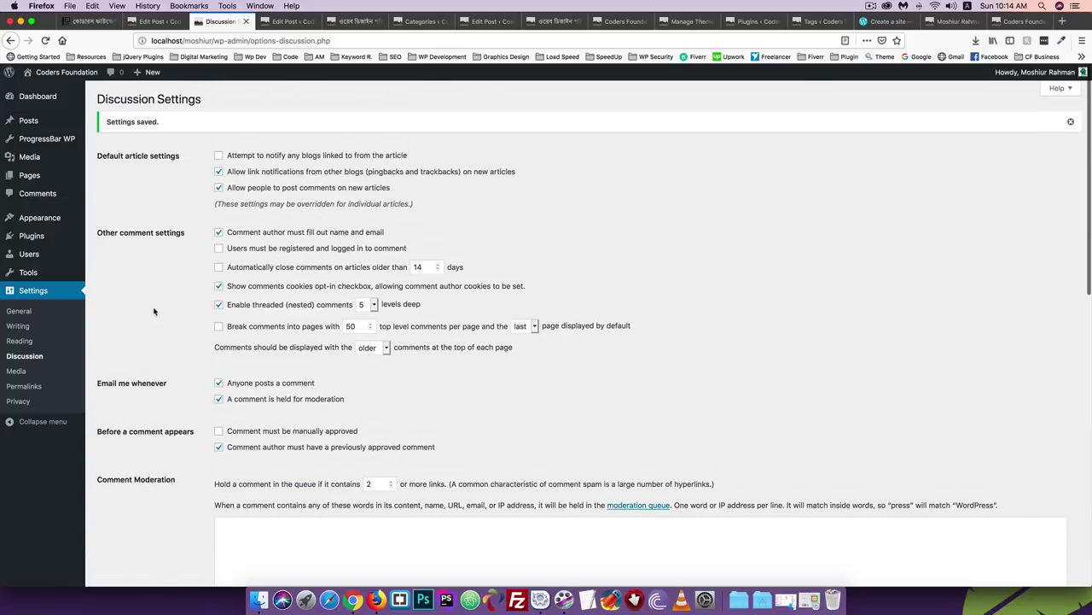
Open the Media Settings, switch to Finder, browse the site's wp-content/uploads/2019/05 folder, and enlarge the Finder window
click(19, 372)
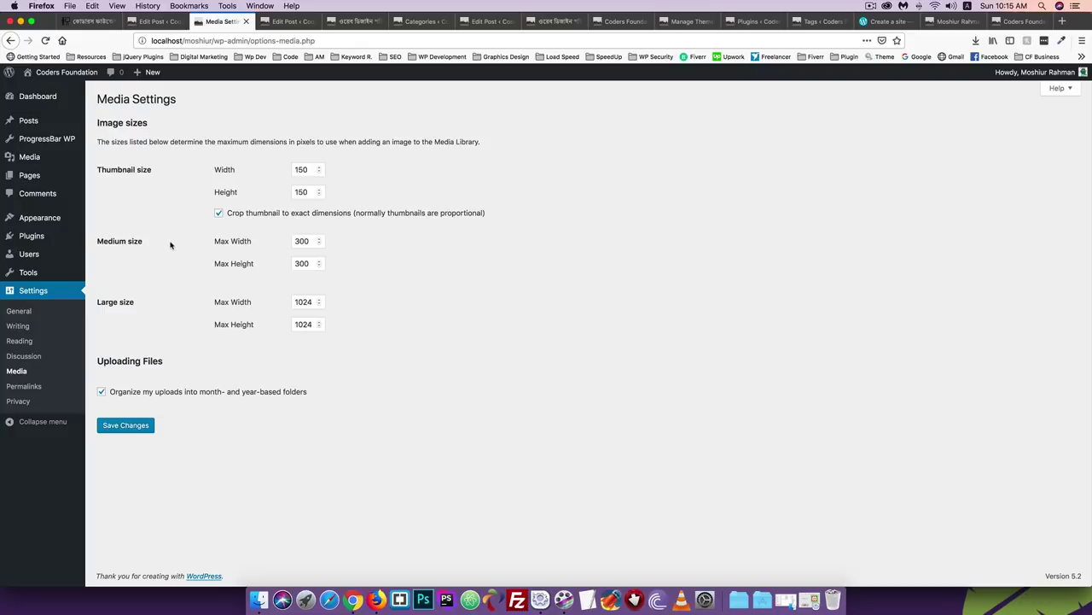
click(786, 600)
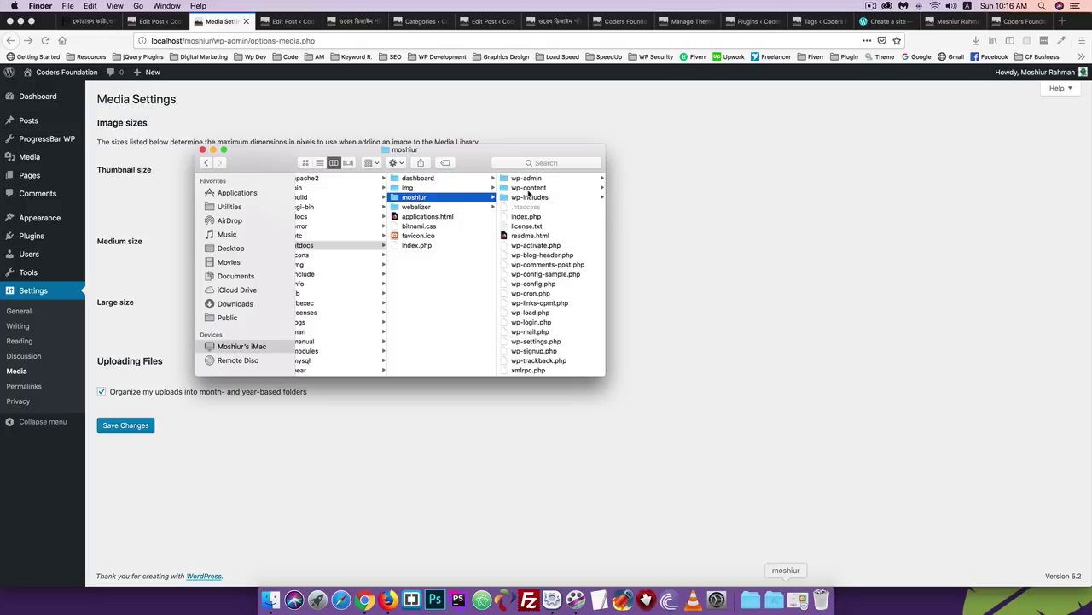
click(529, 188)
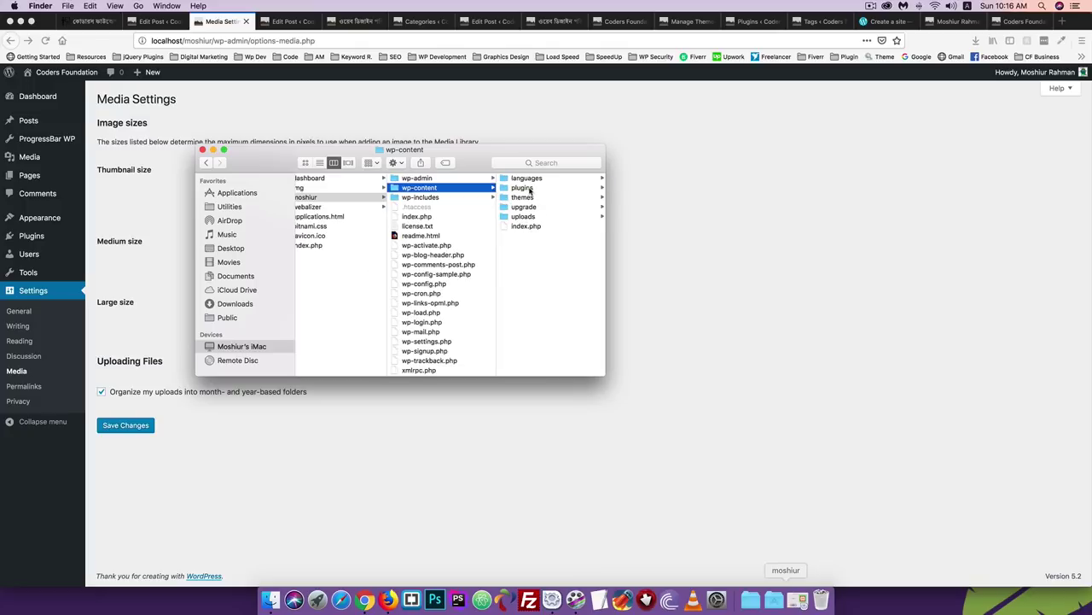
click(526, 218)
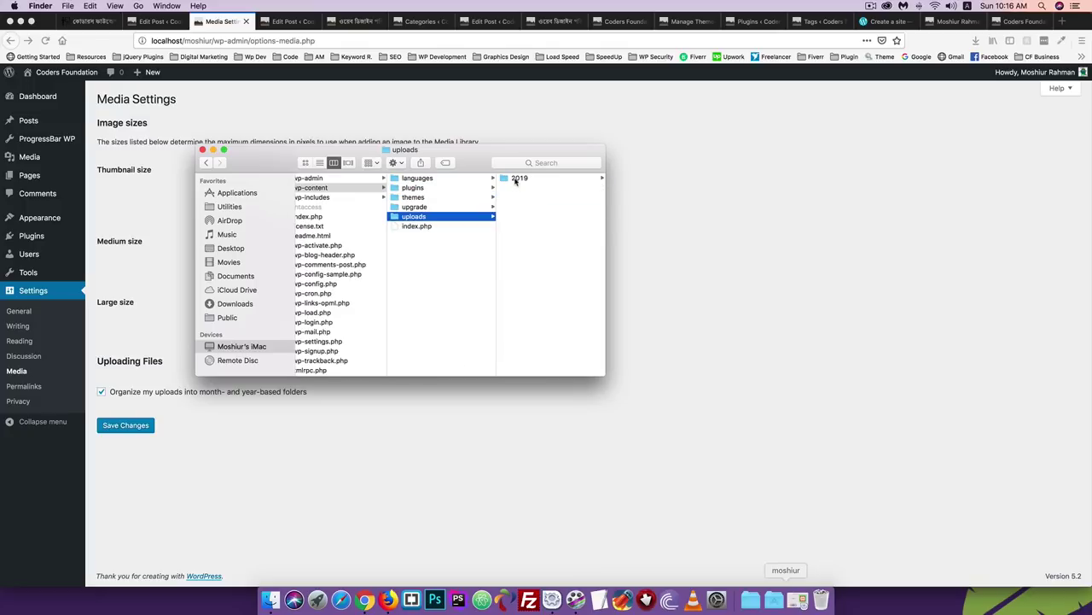
click(516, 179)
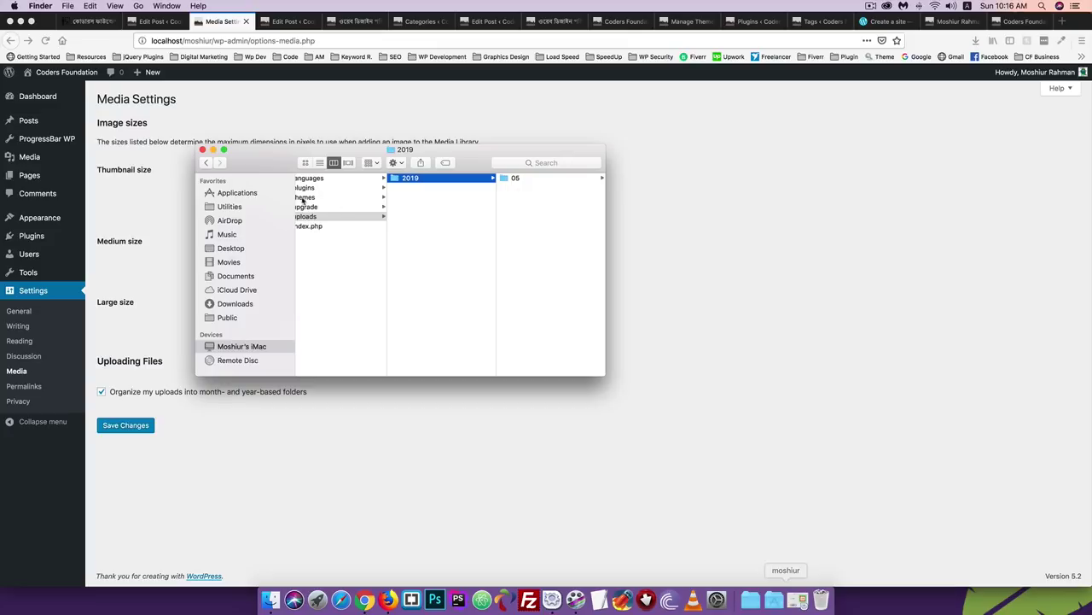
click(523, 180)
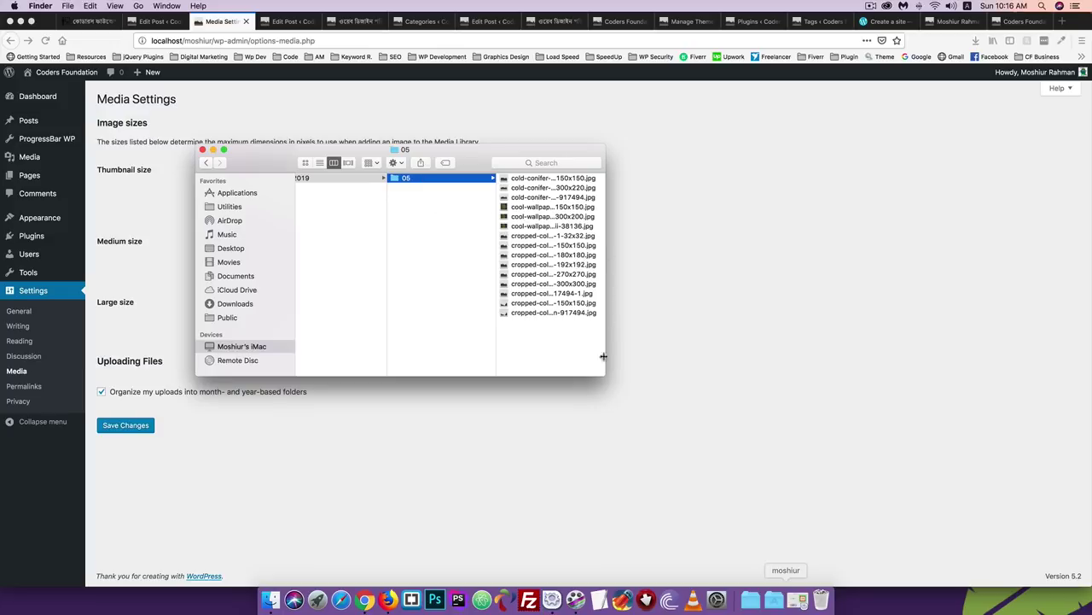
drag(611, 381, 729, 401)
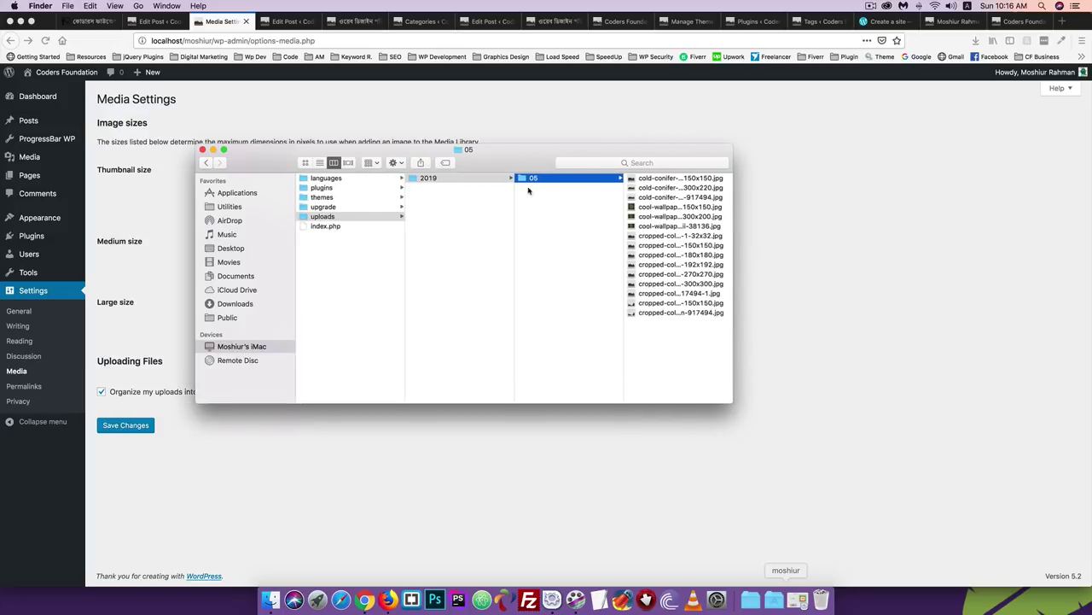
drag(516, 165, 504, 175)
Switch back to the browser and open the Media Library in a new tab to view the uploaded images
right_click(27, 153)
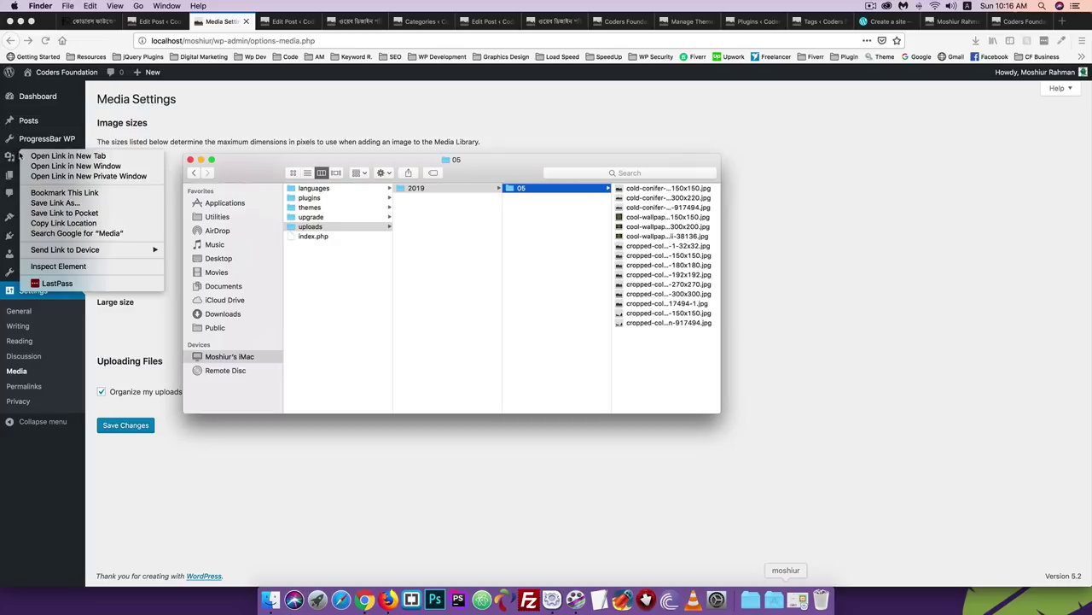
click(68, 155)
click(273, 20)
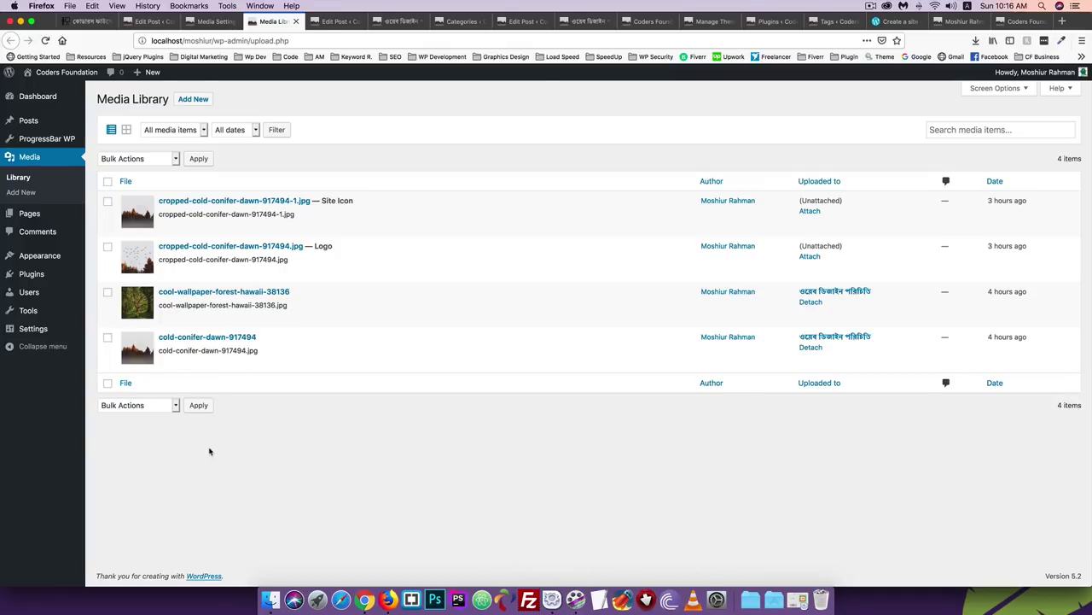
Switch back to the Finder window, select cold-conifer-dawn-917494-150x150.jpg in the 05 folder, and widen the file list to show full file names
key(ctrl+Up)
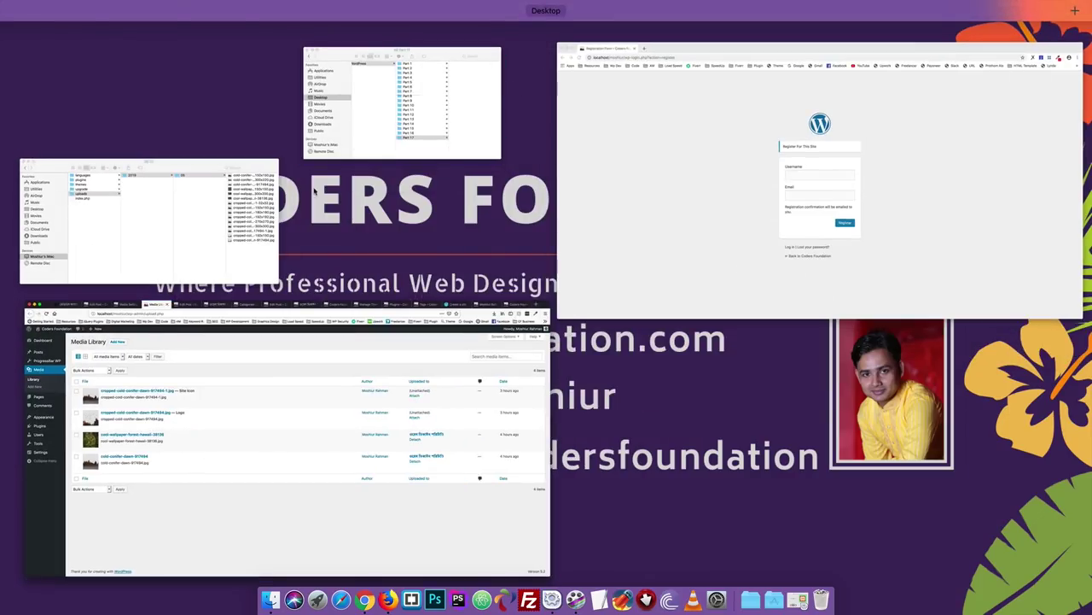
click(190, 237)
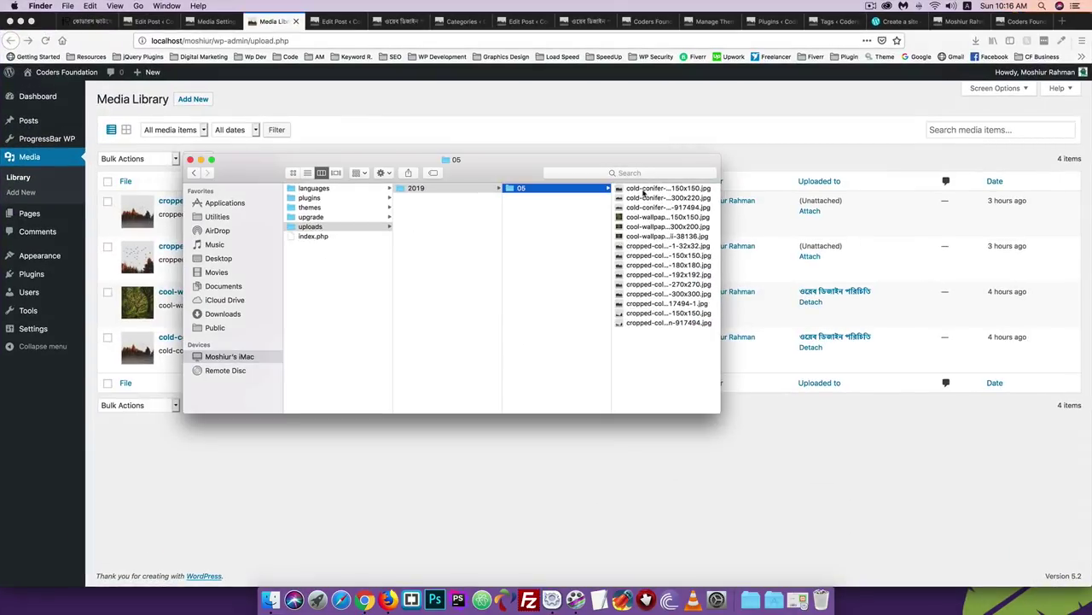
click(645, 190)
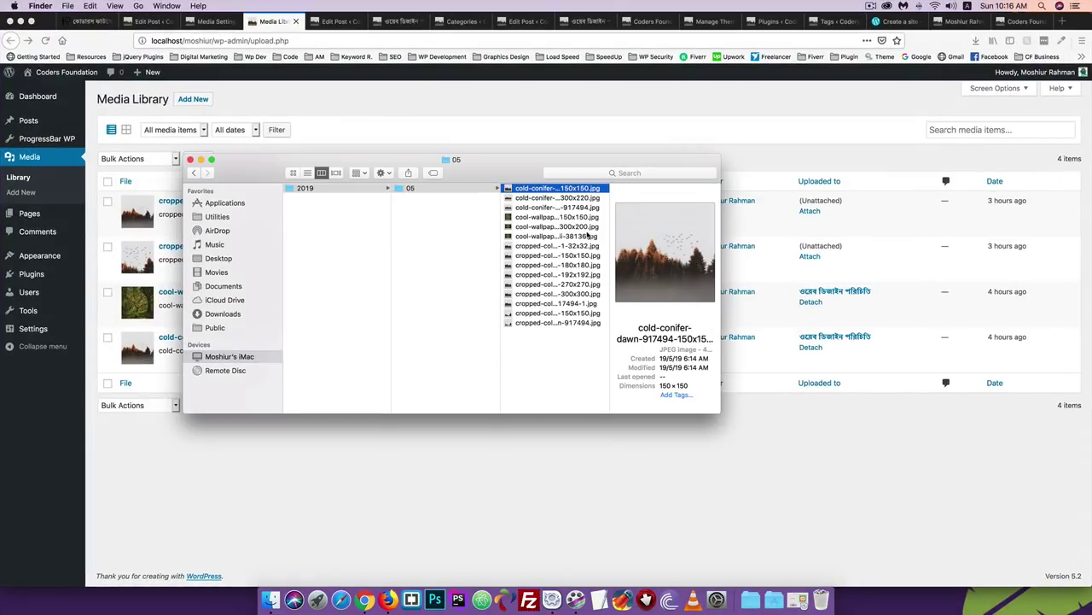
drag(611, 240, 807, 232)
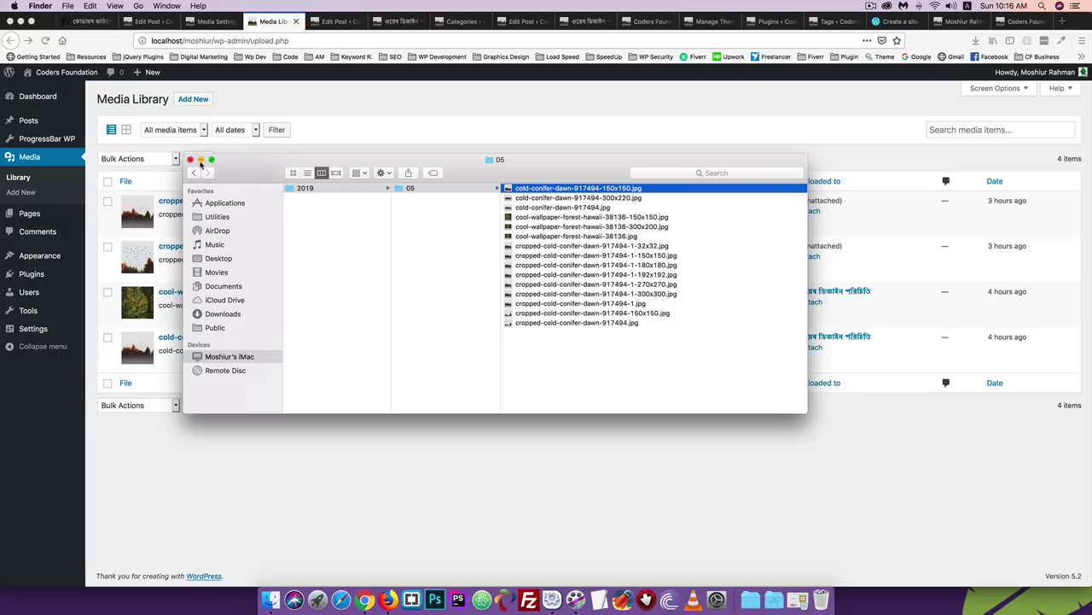
Minimize the Finder window, return to the Media Settings in the browser, and open the Permalink Settings
click(200, 161)
click(219, 23)
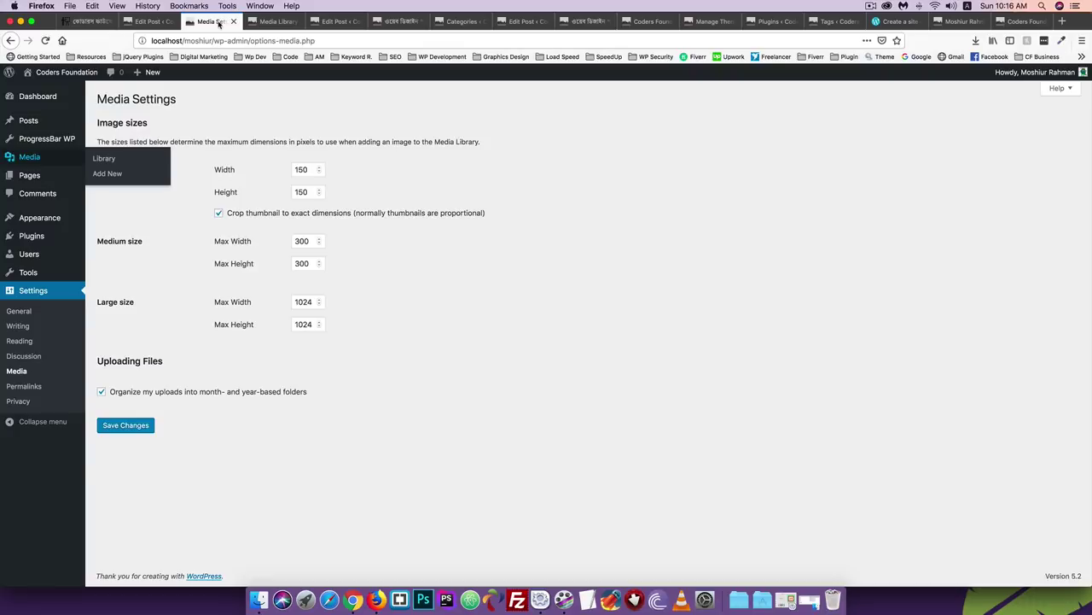
click(15, 389)
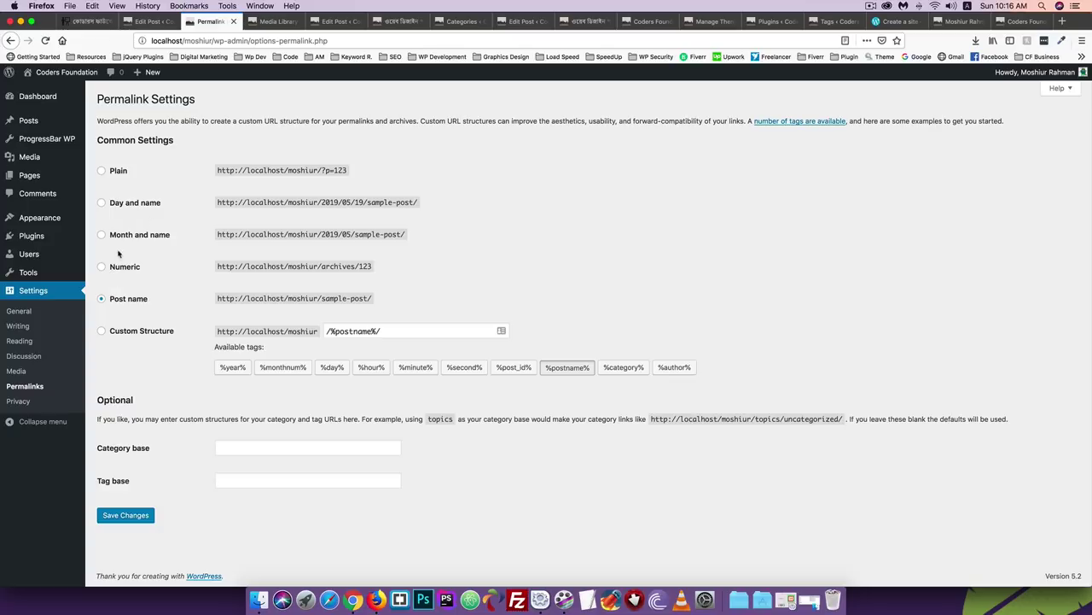
Open the Pages list in place of the Media Library, view the Contact page in a new tab, and highlight contact/ in its address
click(273, 20)
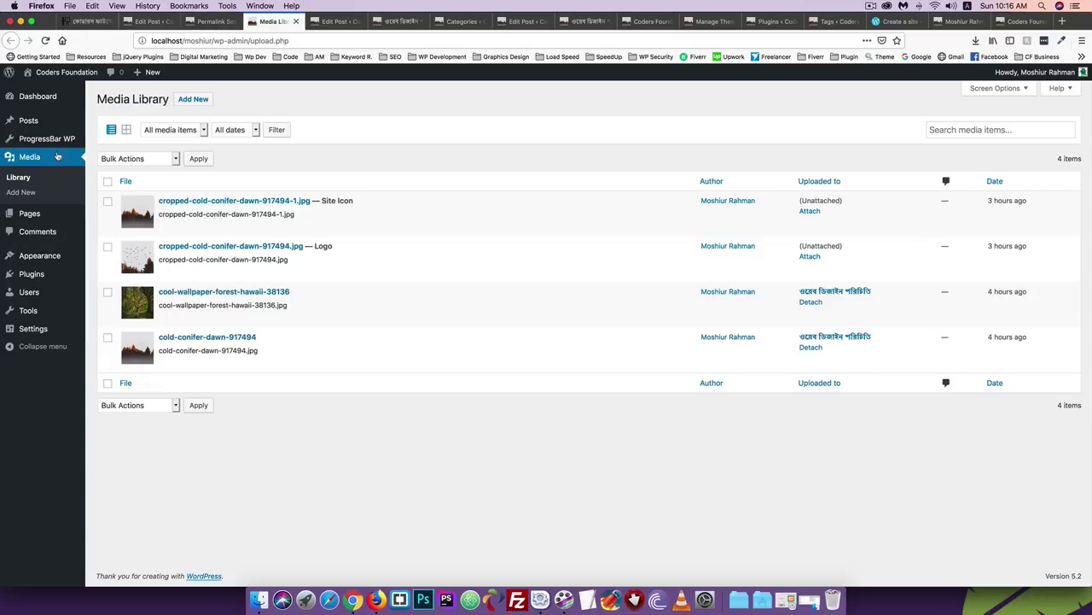
click(31, 215)
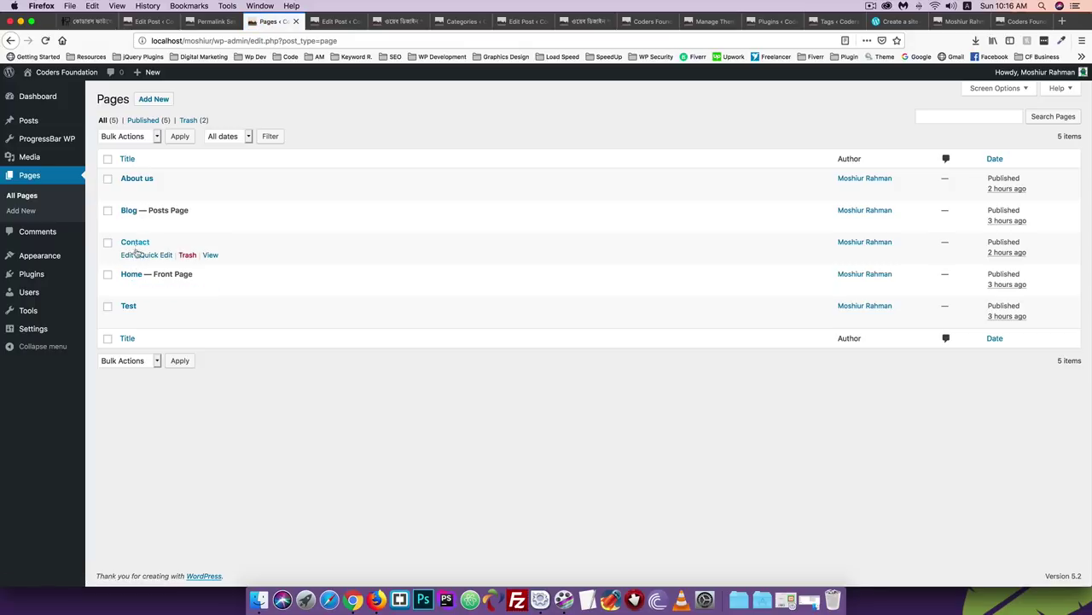
right_click(210, 256)
click(247, 258)
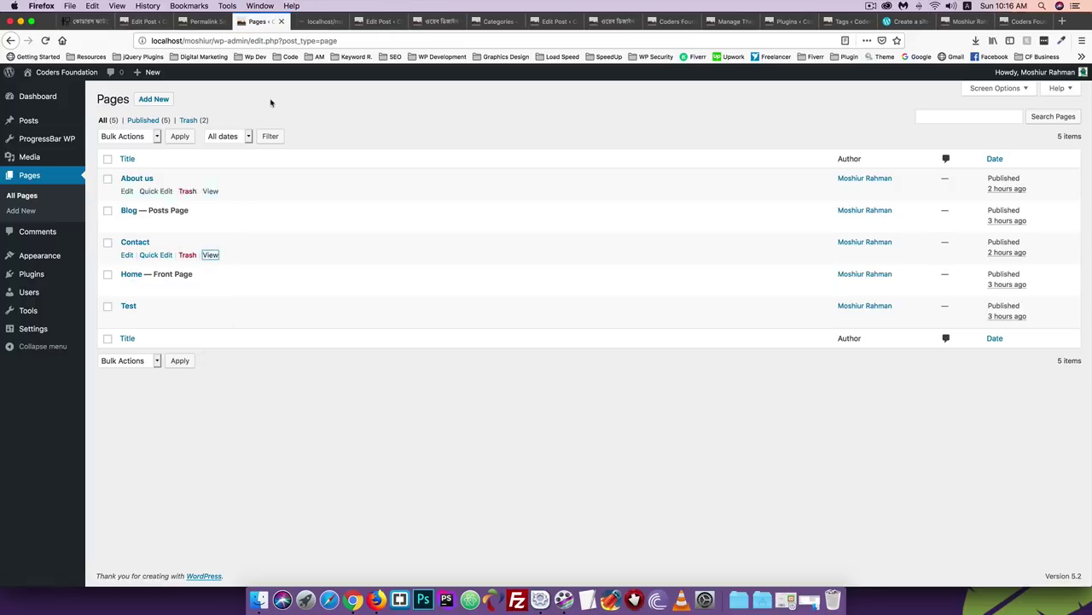
click(313, 23)
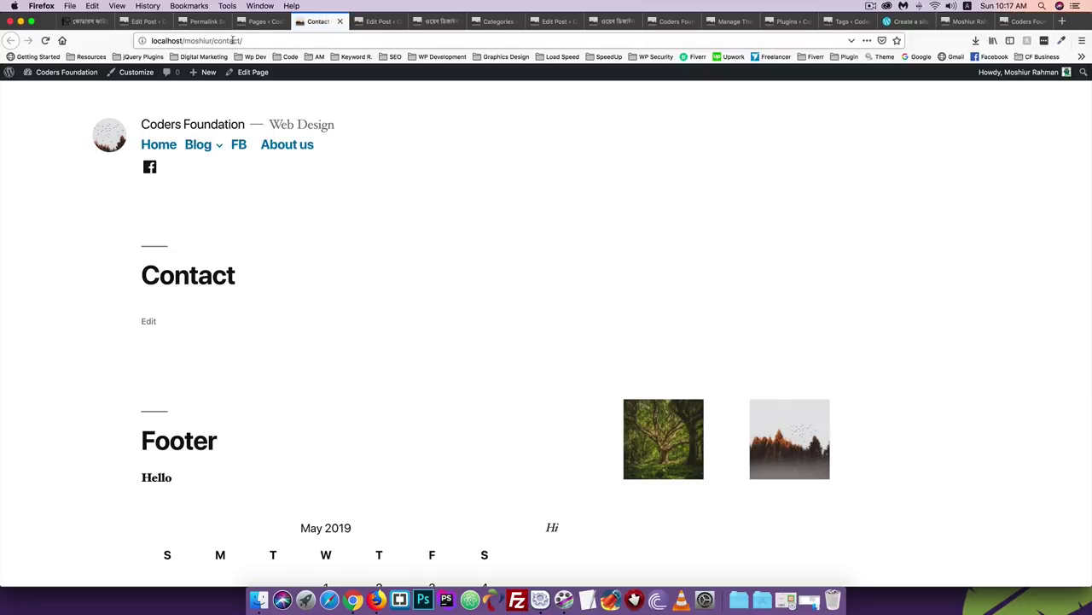
drag(274, 41, 211, 41)
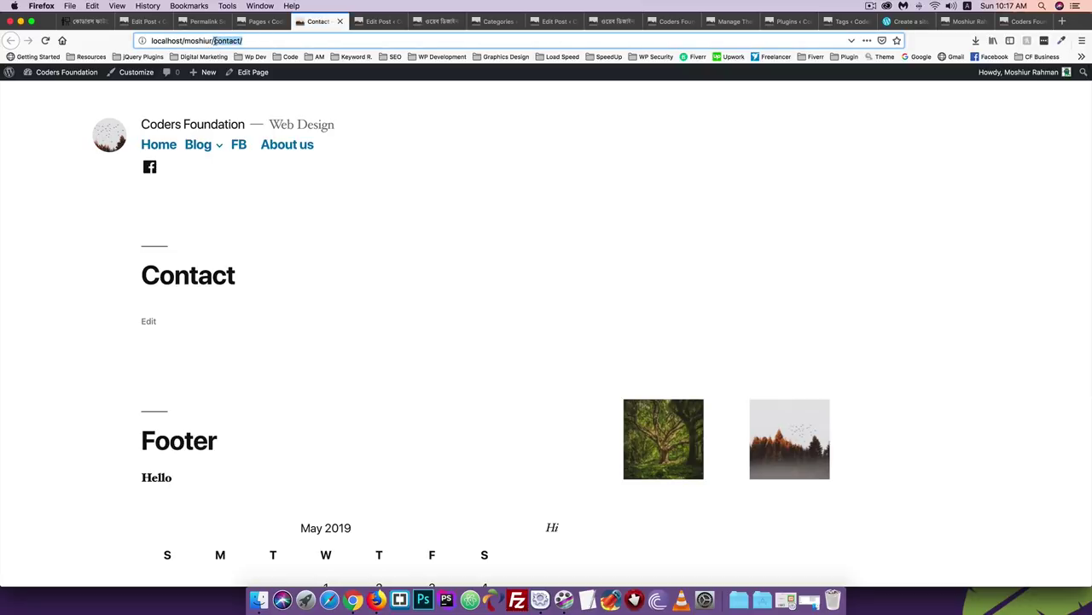
Return to the Permalink Settings, set the permalink structure to Plain, and save the changes
click(205, 22)
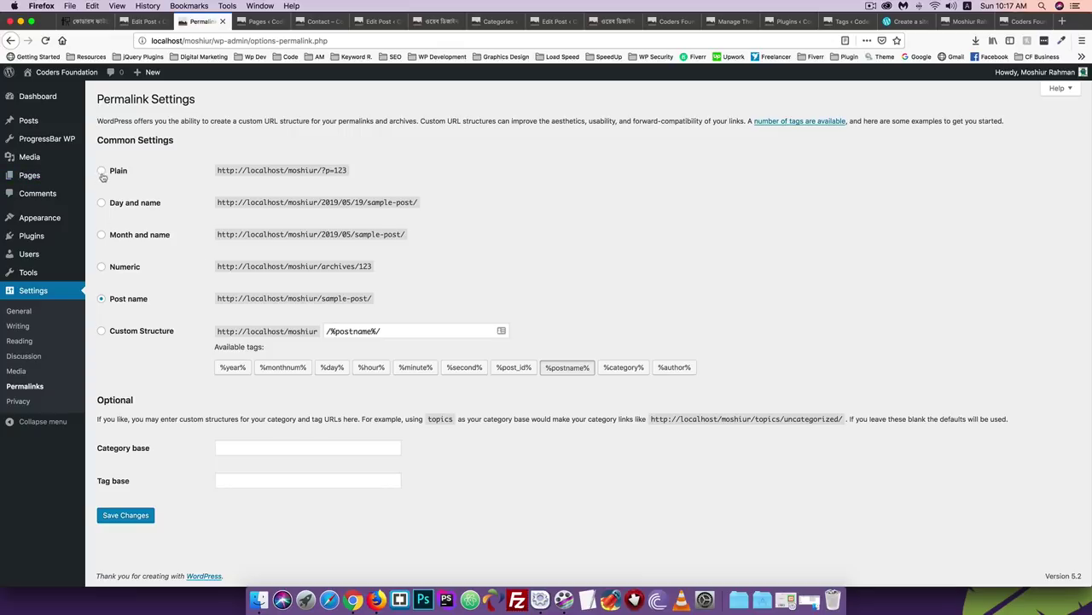
click(102, 173)
click(125, 514)
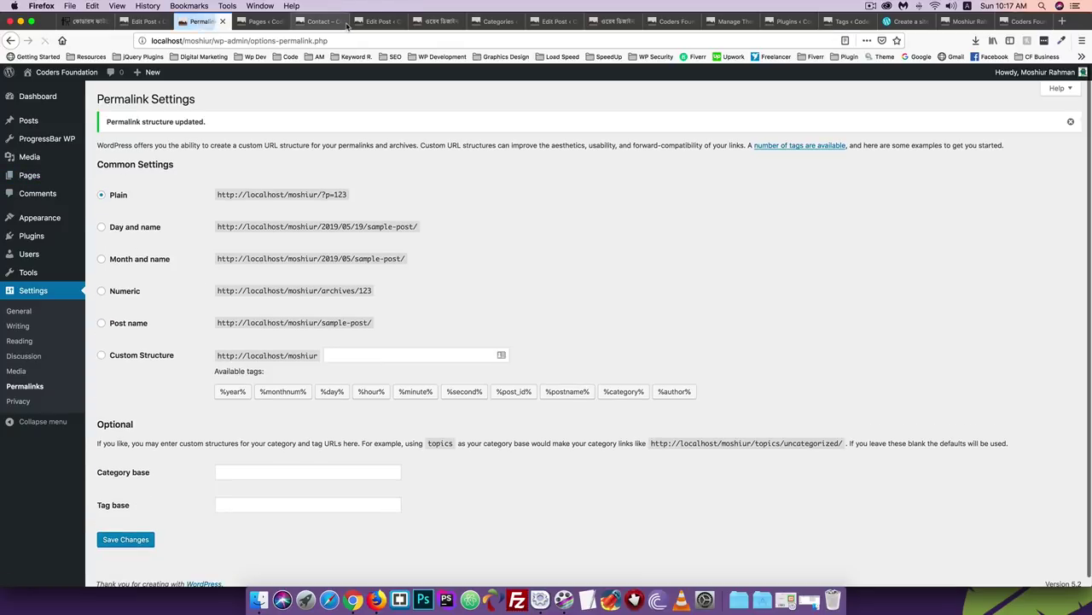
Return to the already open Pages list and view the Contact page in a new tab to check its address
click(259, 22)
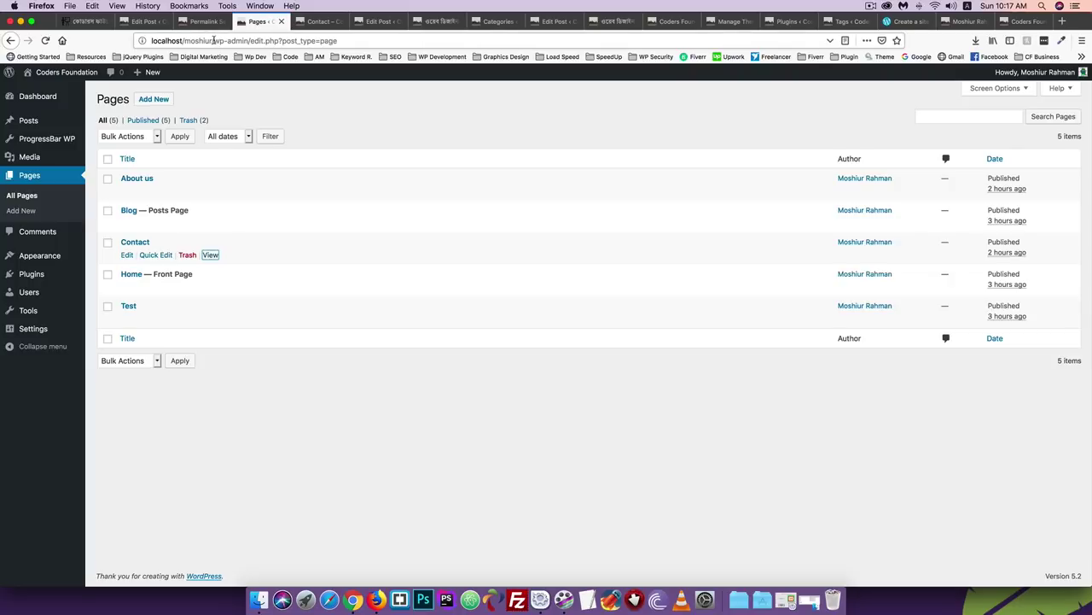
right_click(208, 255)
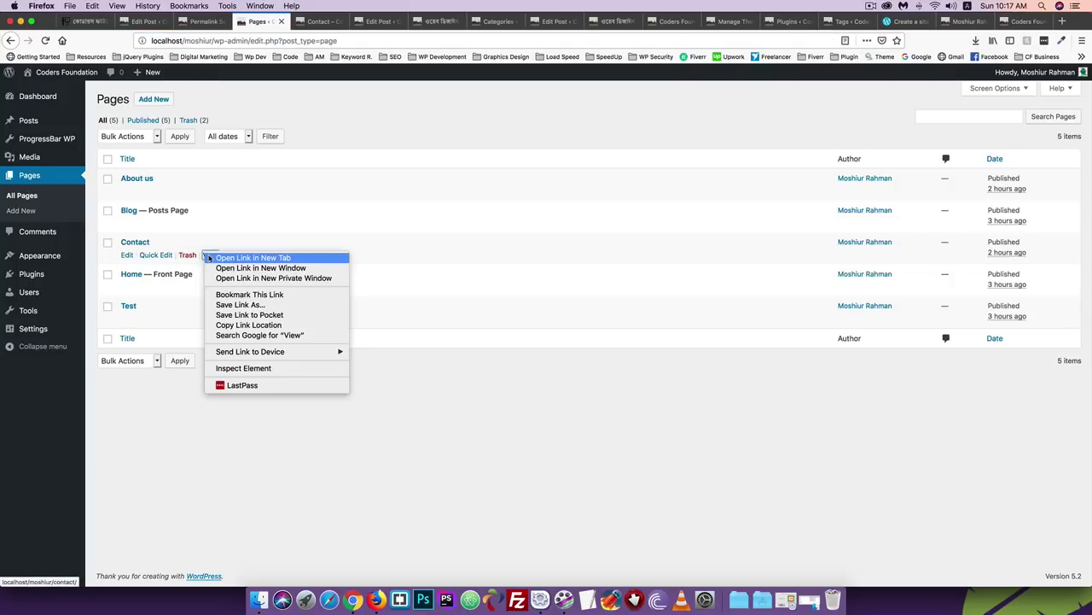
click(214, 257)
click(308, 23)
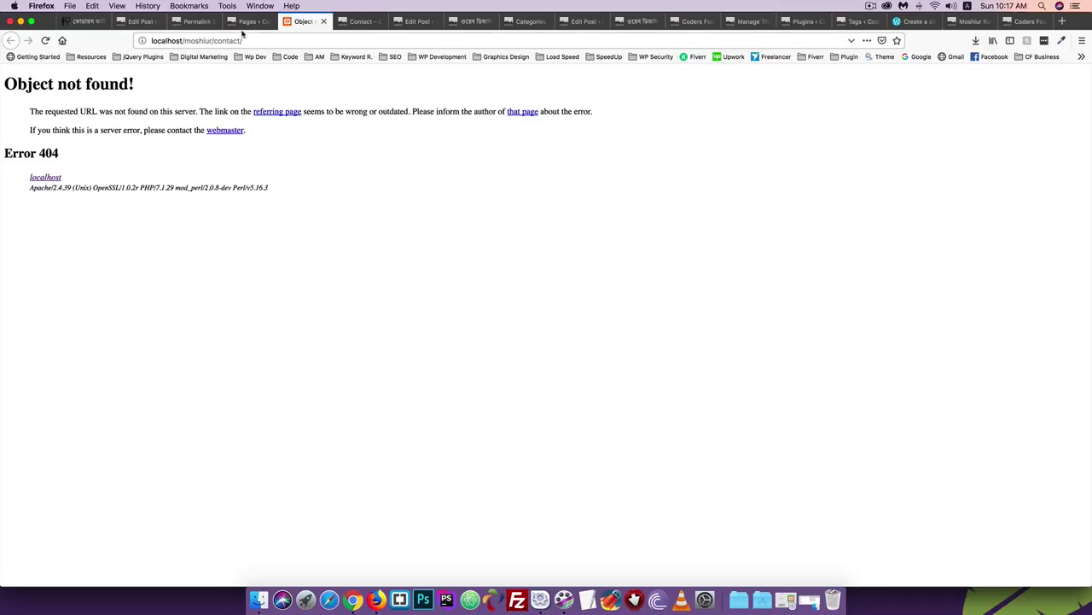
Switch the permalink structure back to Post name in the Permalink Settings and save the changes
click(184, 23)
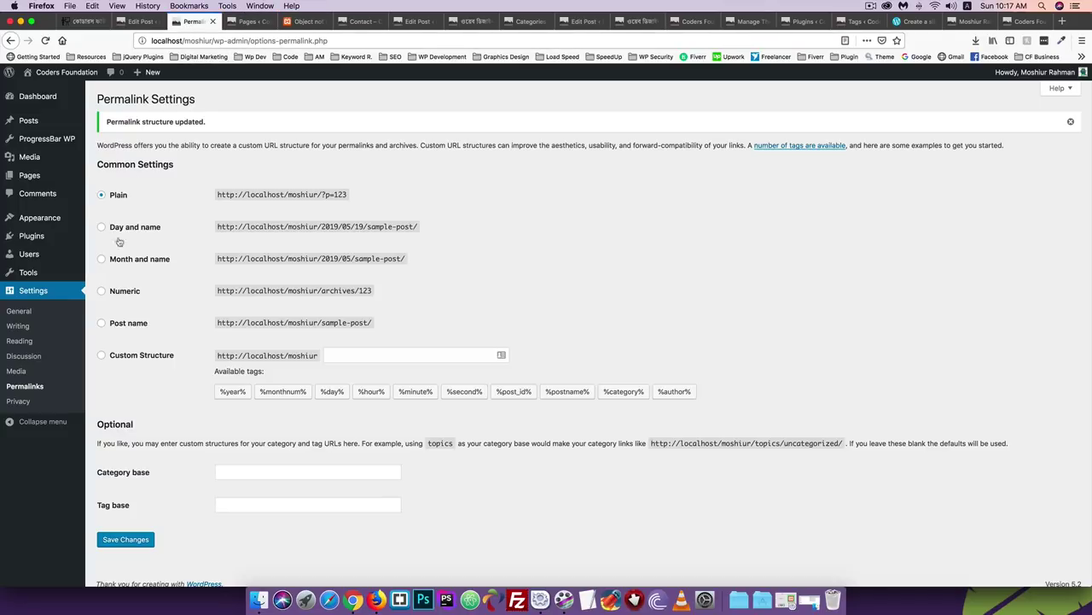
click(119, 328)
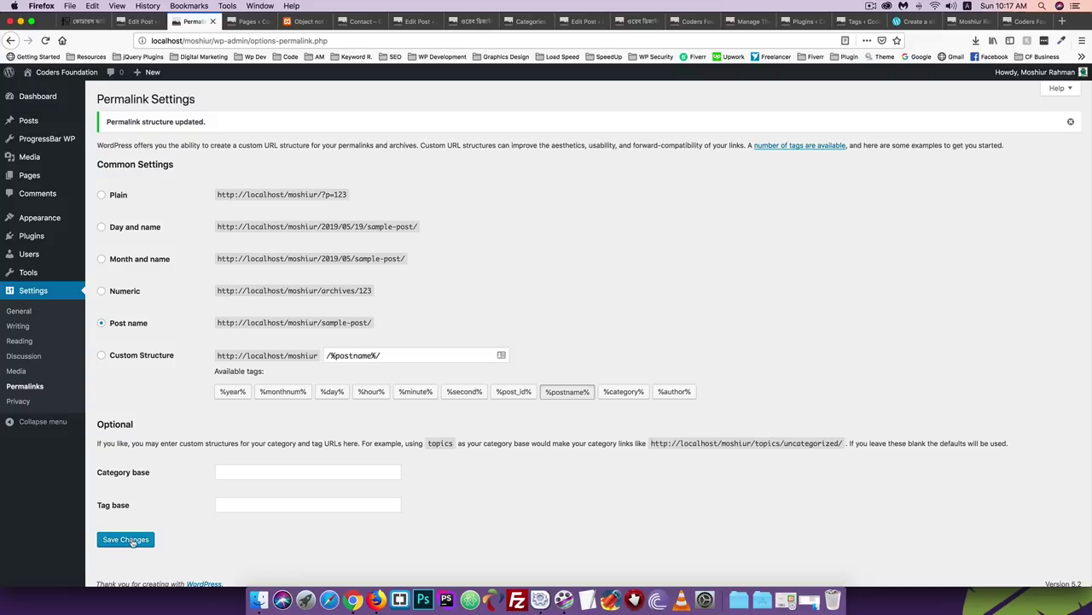
click(127, 540)
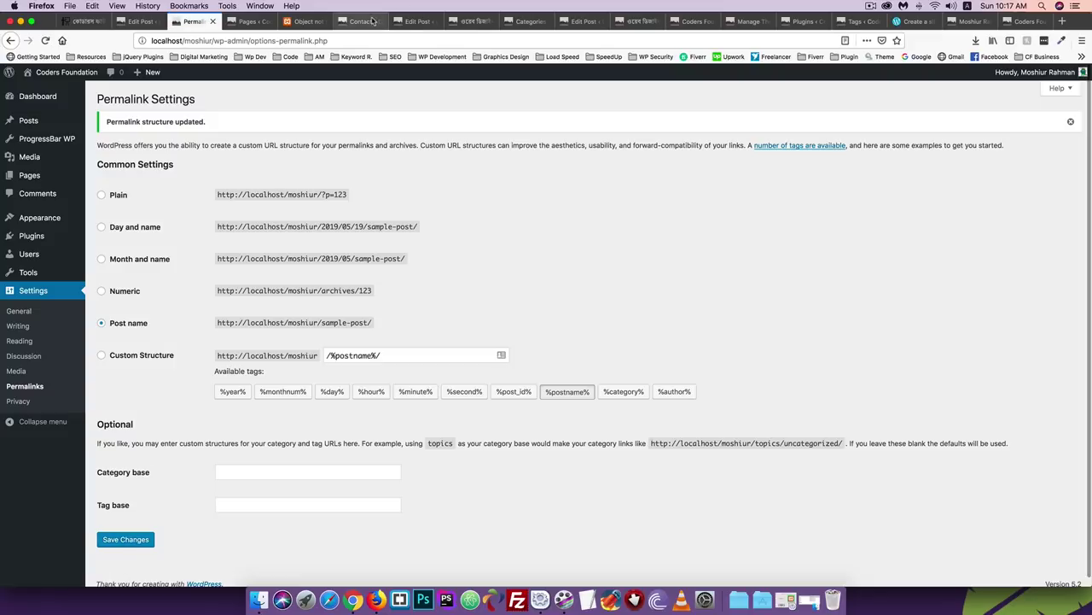
View the Contact page again in a new tab from the Pages list and look through it down to the footer
click(258, 24)
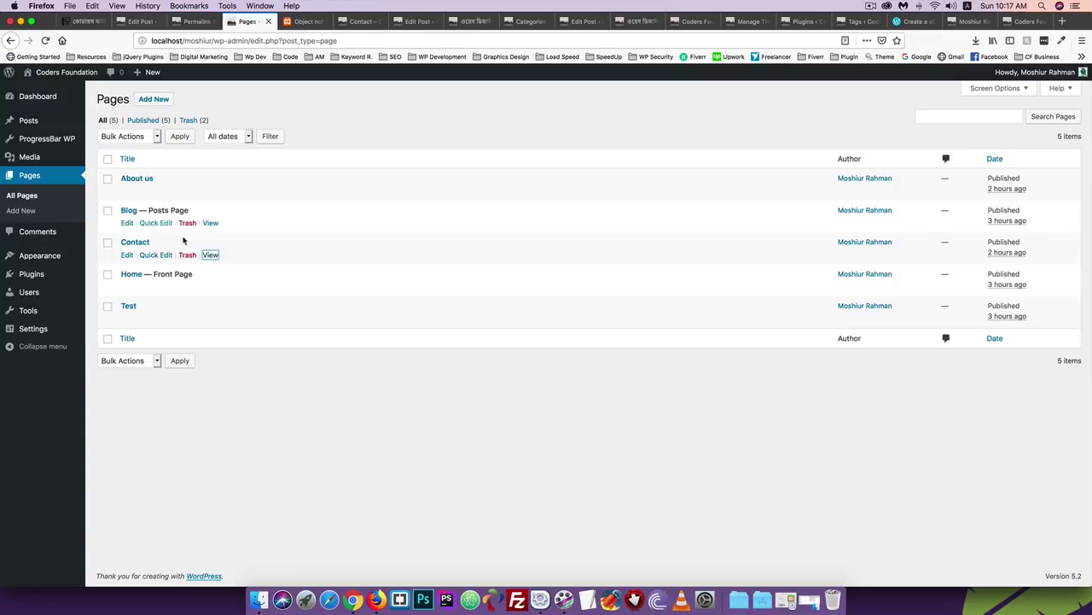
right_click(210, 254)
click(243, 256)
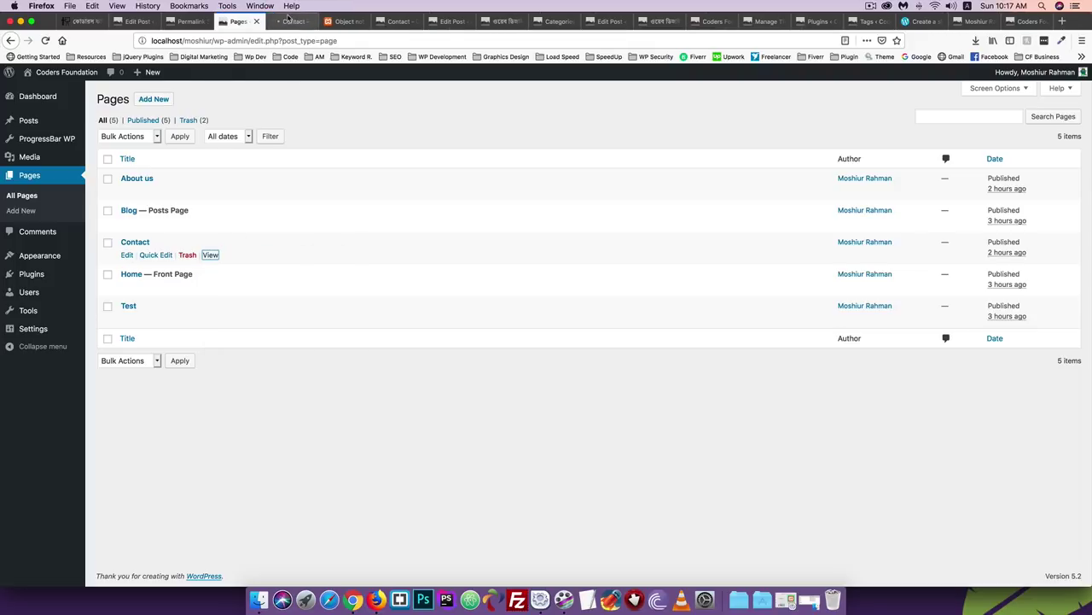
click(288, 21)
scroll(221, 217, down, 5)
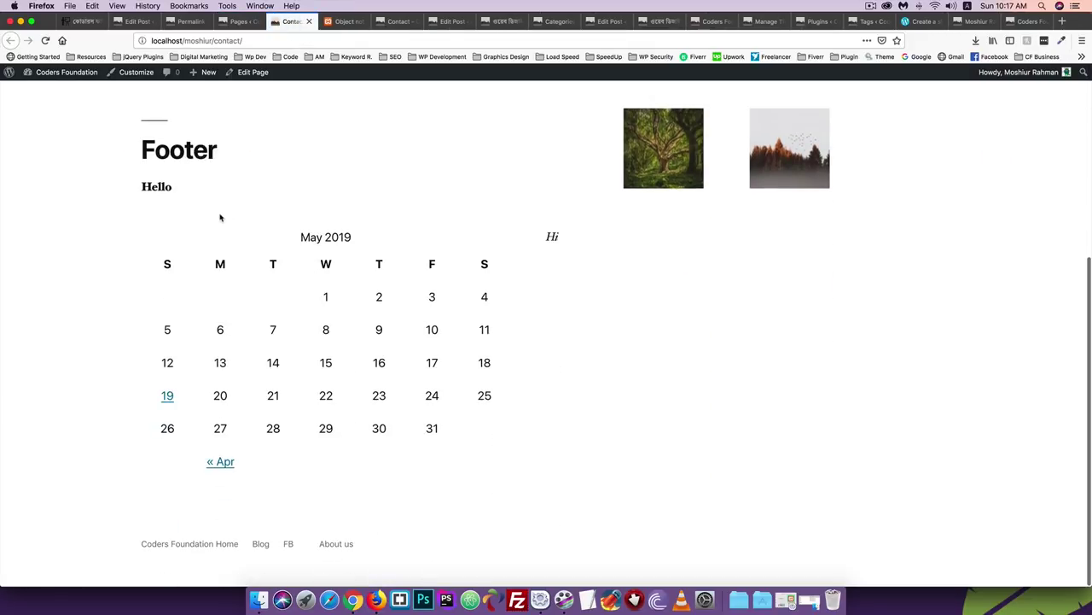
scroll(221, 218, up, 5)
Set the permalink structure to Plain once more in the Permalink Settings and save the changes
click(196, 21)
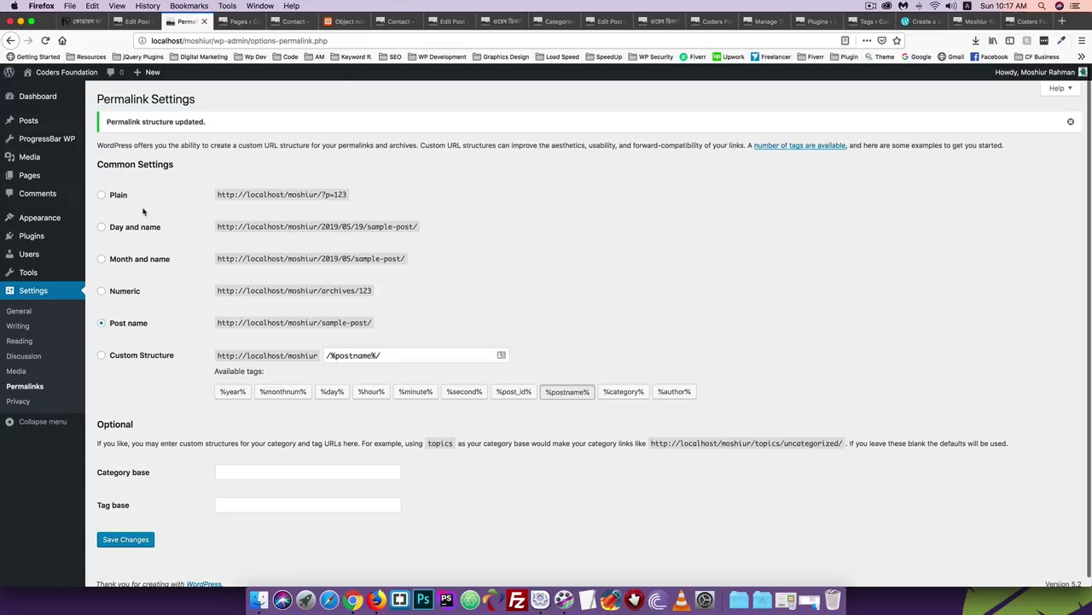
click(109, 195)
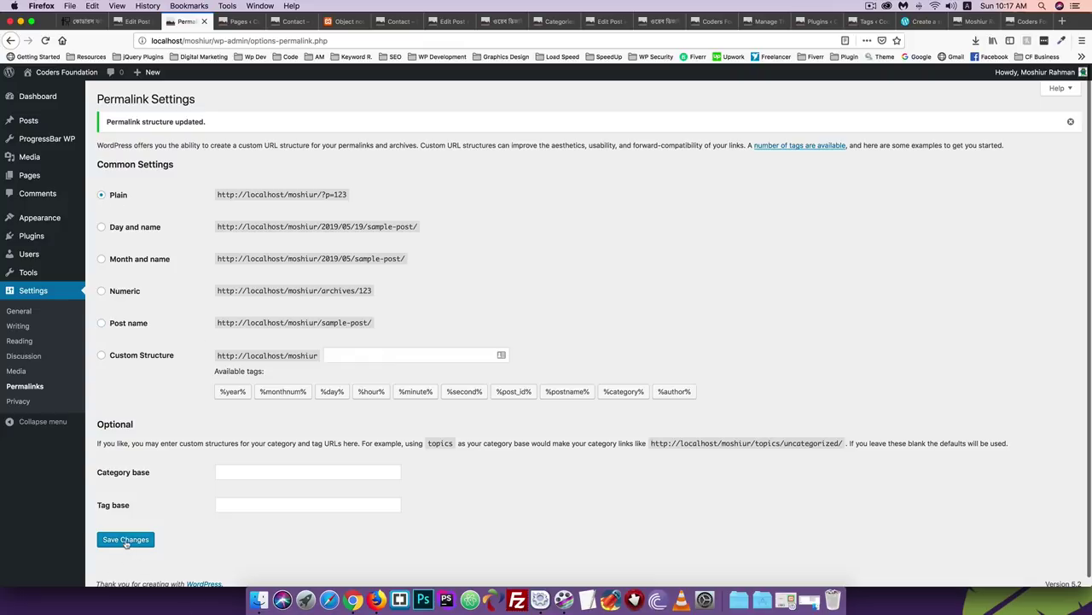
click(126, 541)
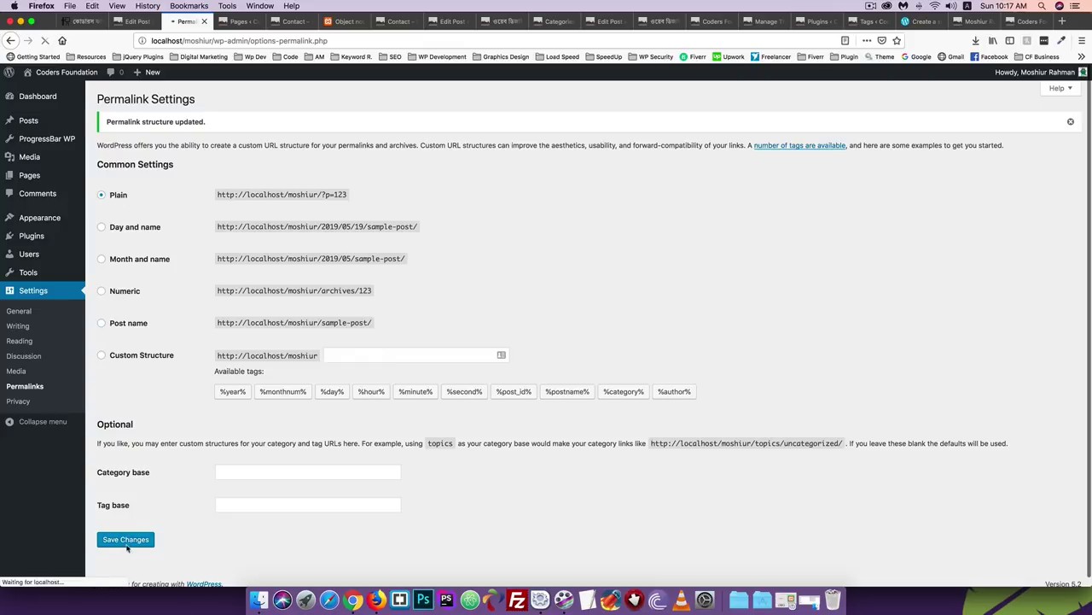
Open a fresh Pages list in a new tab, view the About us page from it, and highlight ?page_id=73 in the address
right_click(30, 170)
click(51, 174)
click(237, 26)
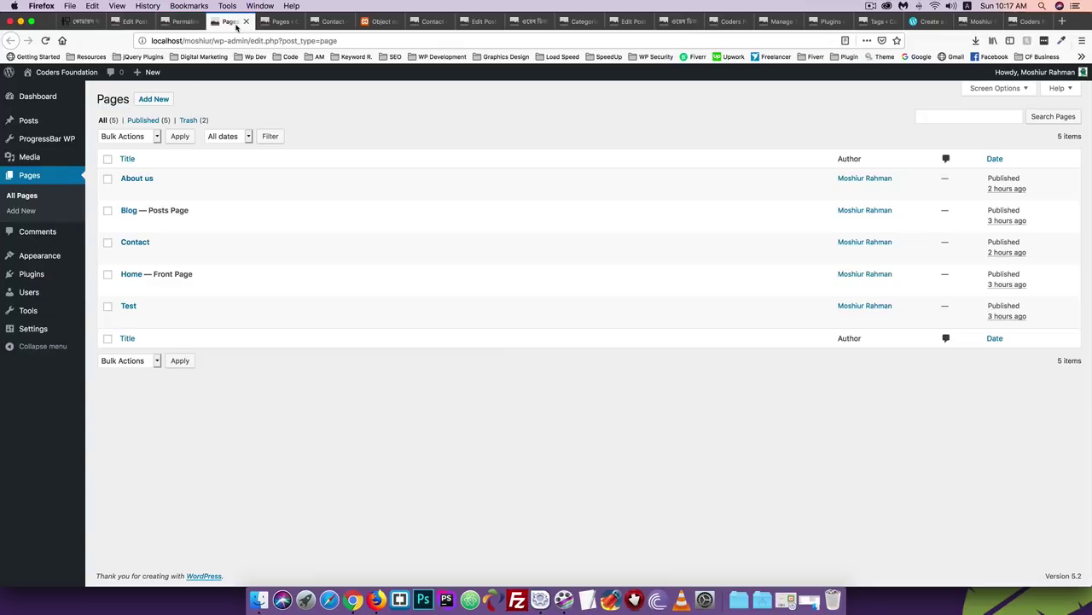
mouse_move(149, 263)
mouse_move(153, 183)
right_click(211, 192)
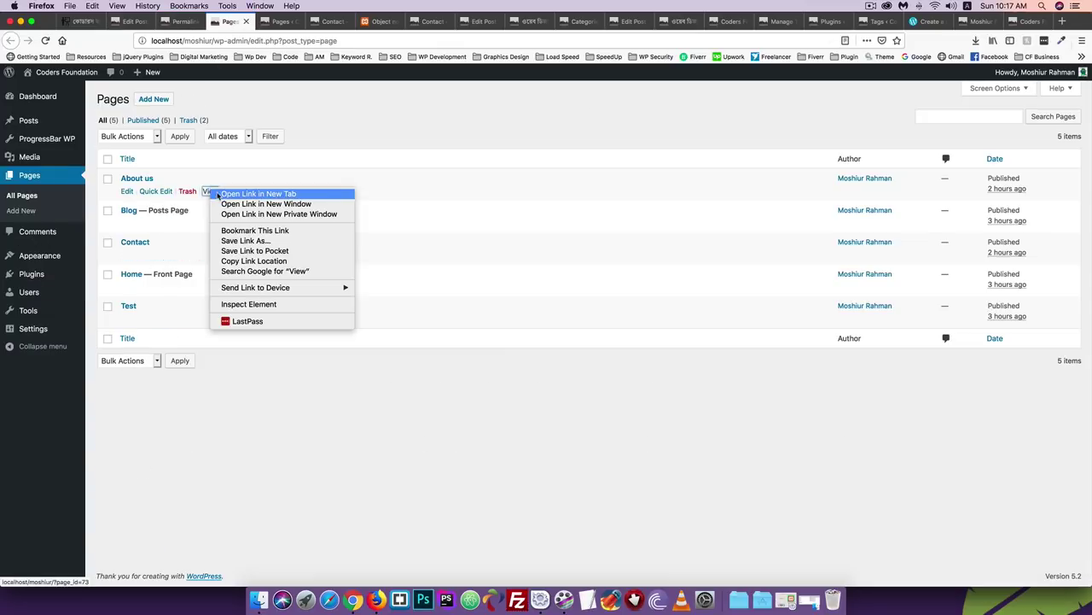
click(220, 194)
click(263, 23)
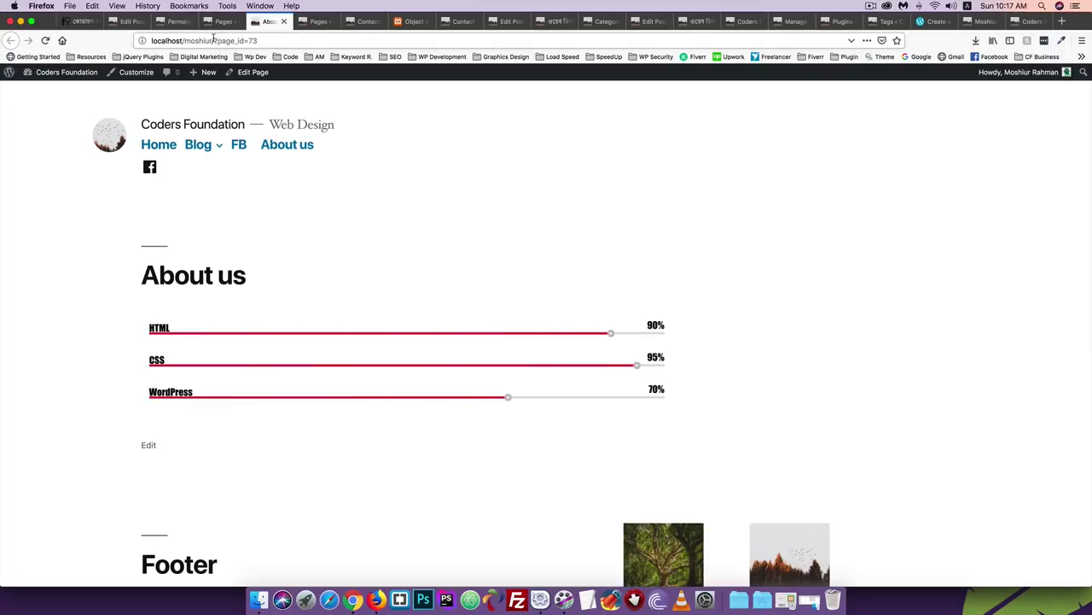
drag(213, 40, 260, 40)
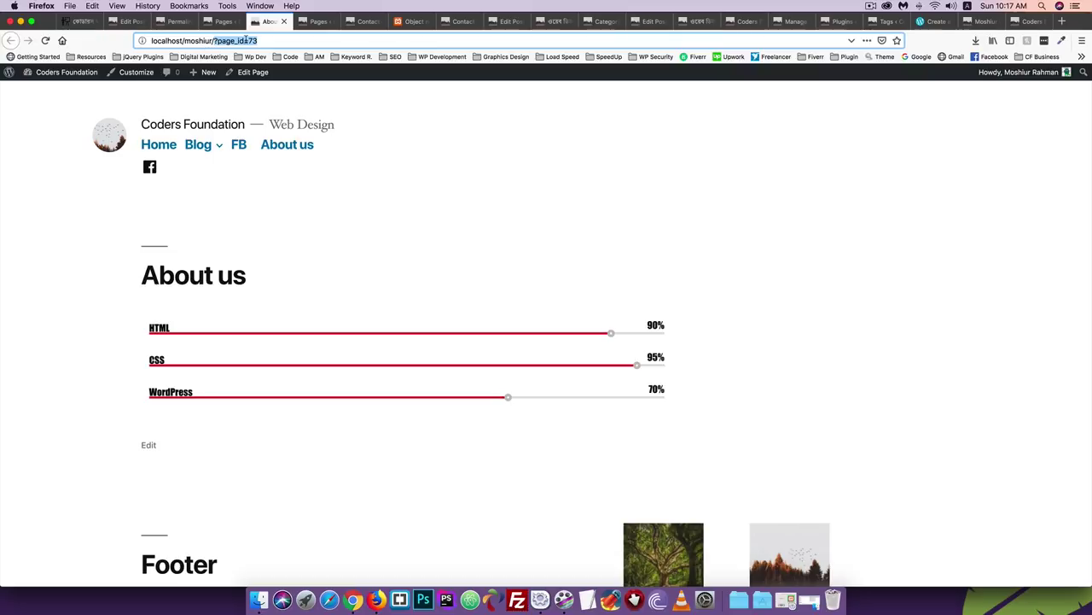
click(269, 40)
drag(269, 40, 213, 40)
Return to the Permalink Settings, choose the Post name structure, and save the changes
click(122, 21)
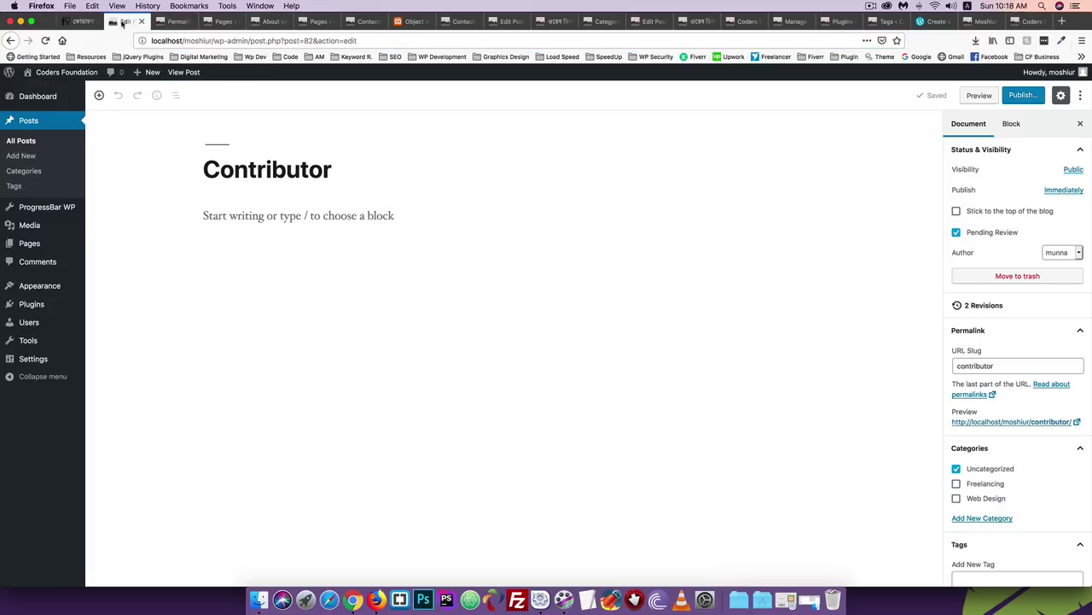
click(169, 21)
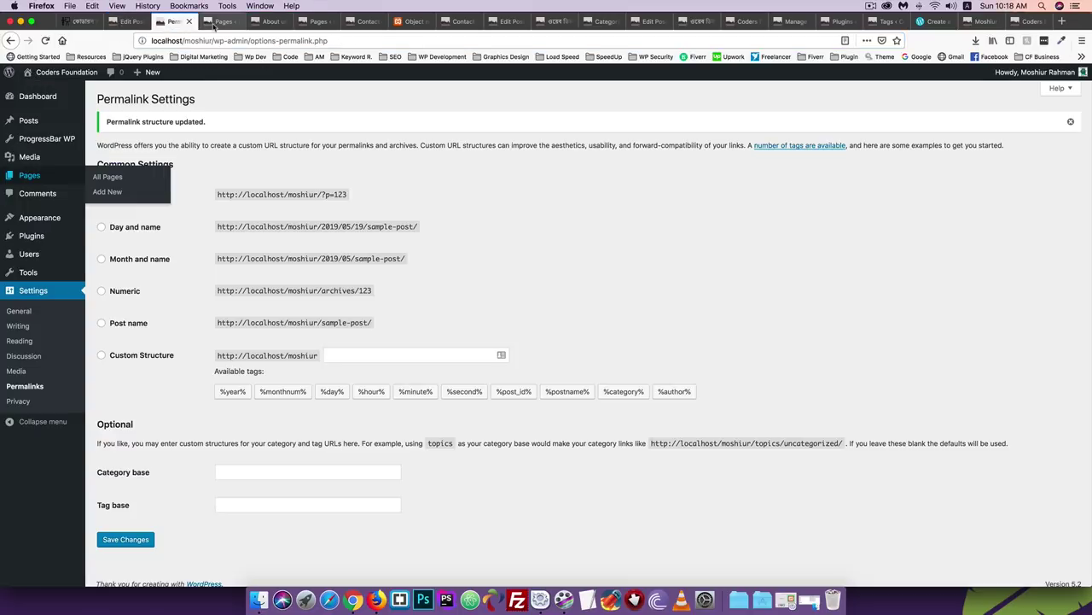
click(135, 324)
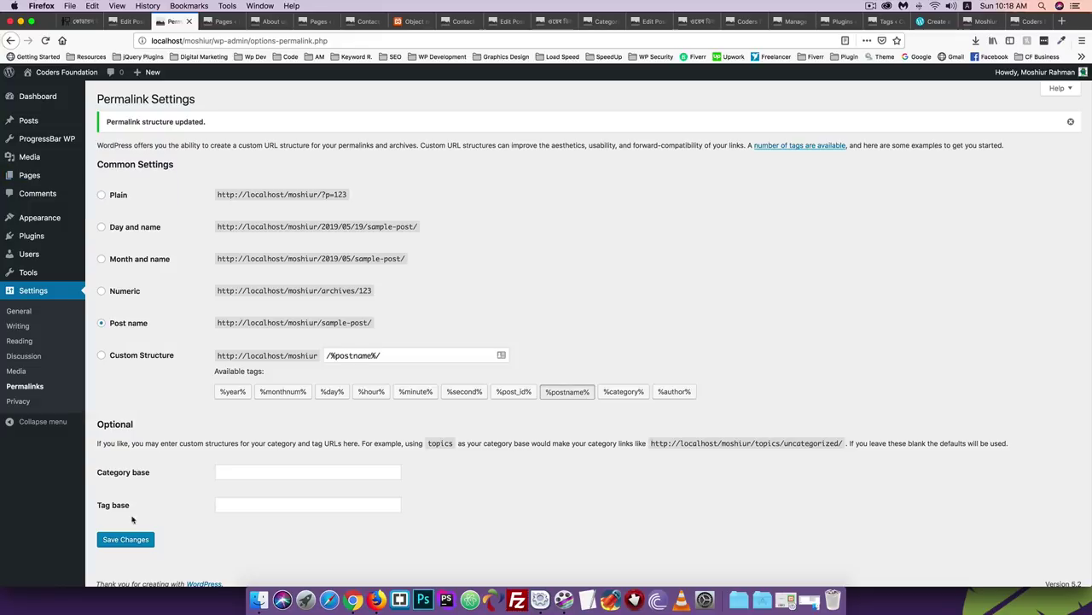
click(125, 538)
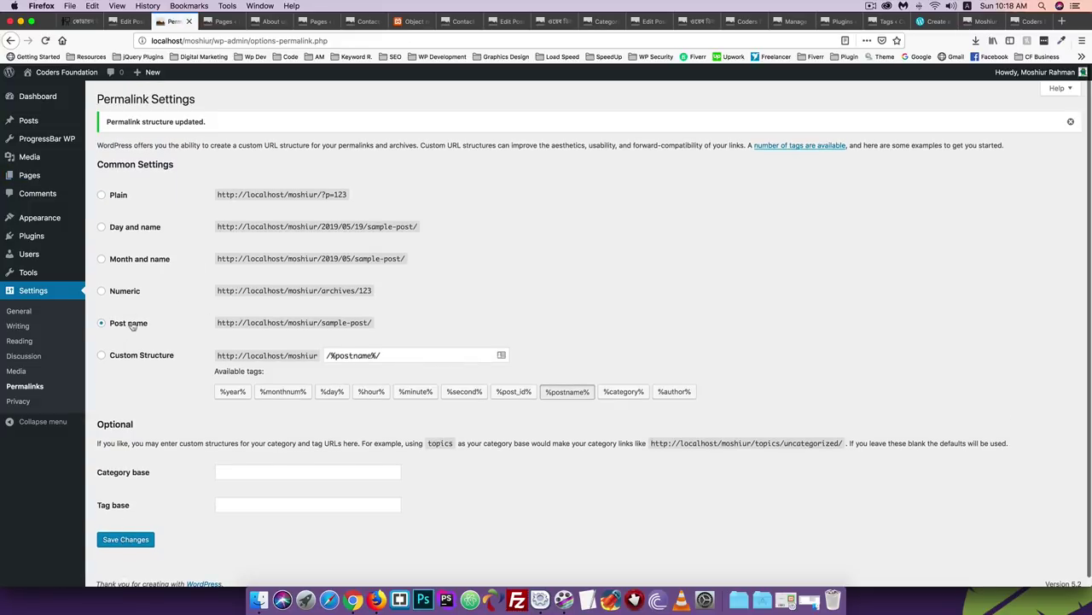
Open the Privacy Settings and look over the existing pages offered for the Privacy Policy page, leaving none selected
click(18, 400)
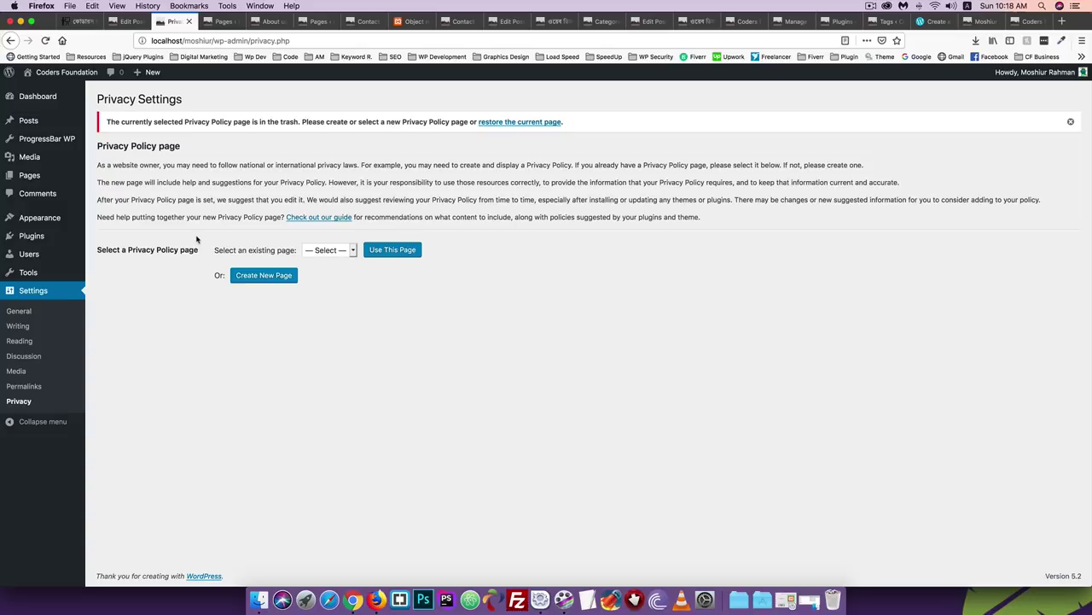
click(321, 253)
click(321, 254)
click(433, 281)
click(314, 301)
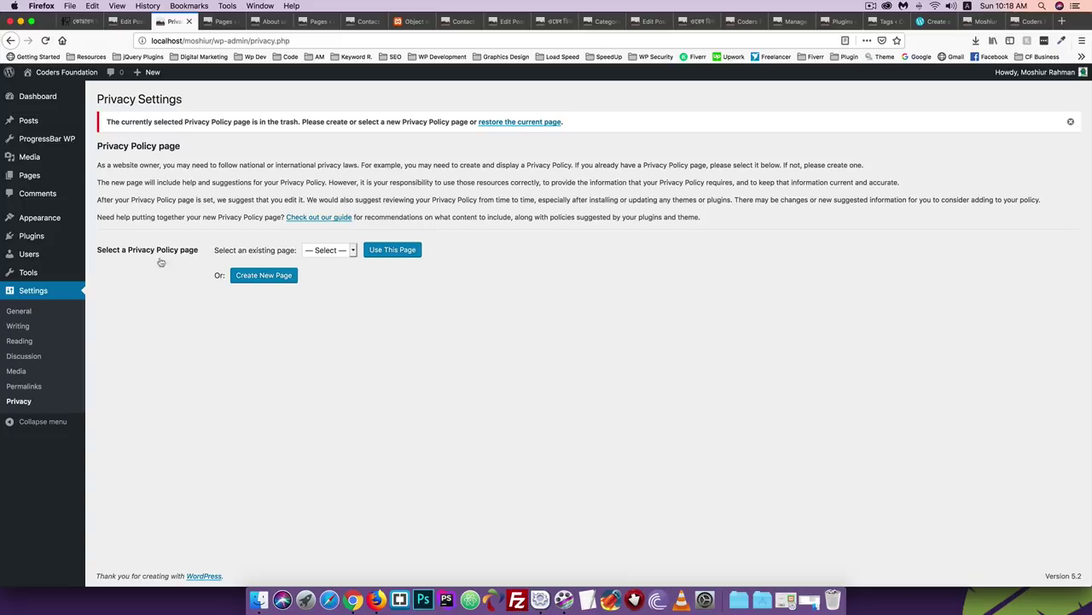
click(323, 252)
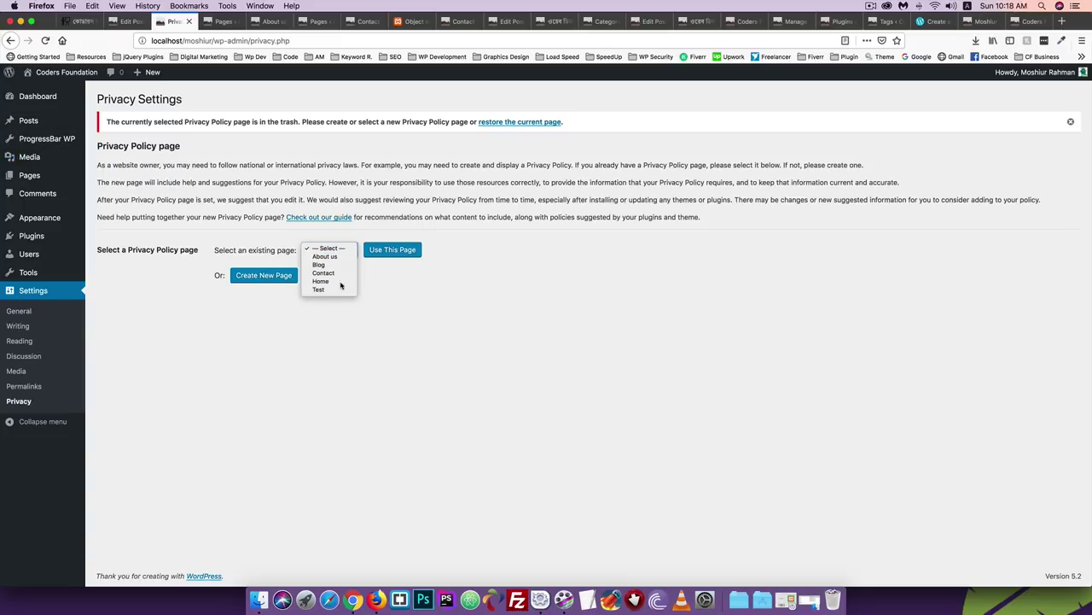
click(410, 293)
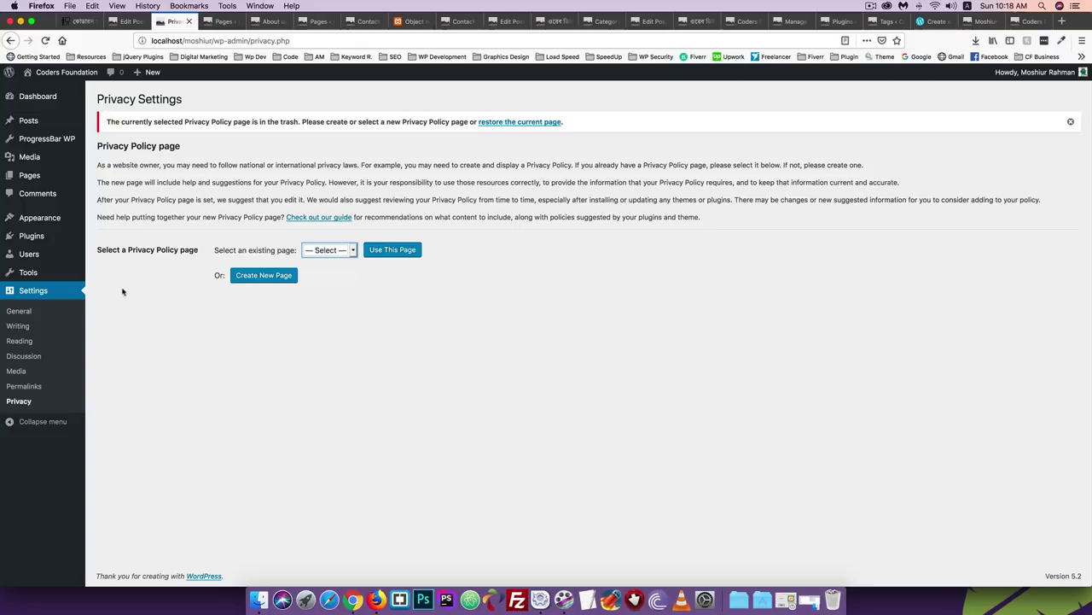
Leave the Privacy Settings and open the admin Dashboard
click(116, 122)
click(37, 96)
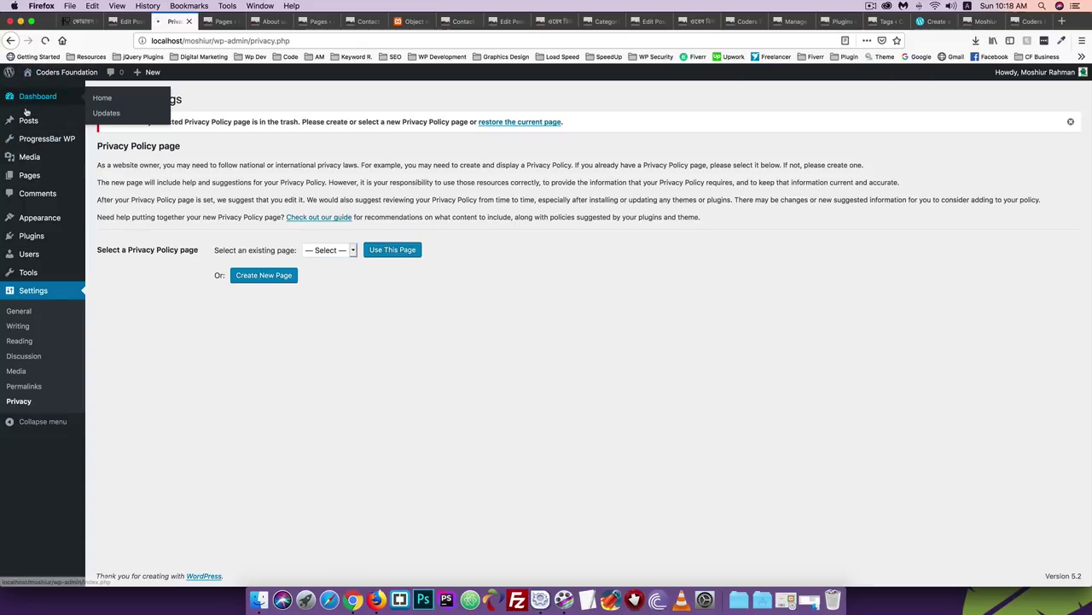